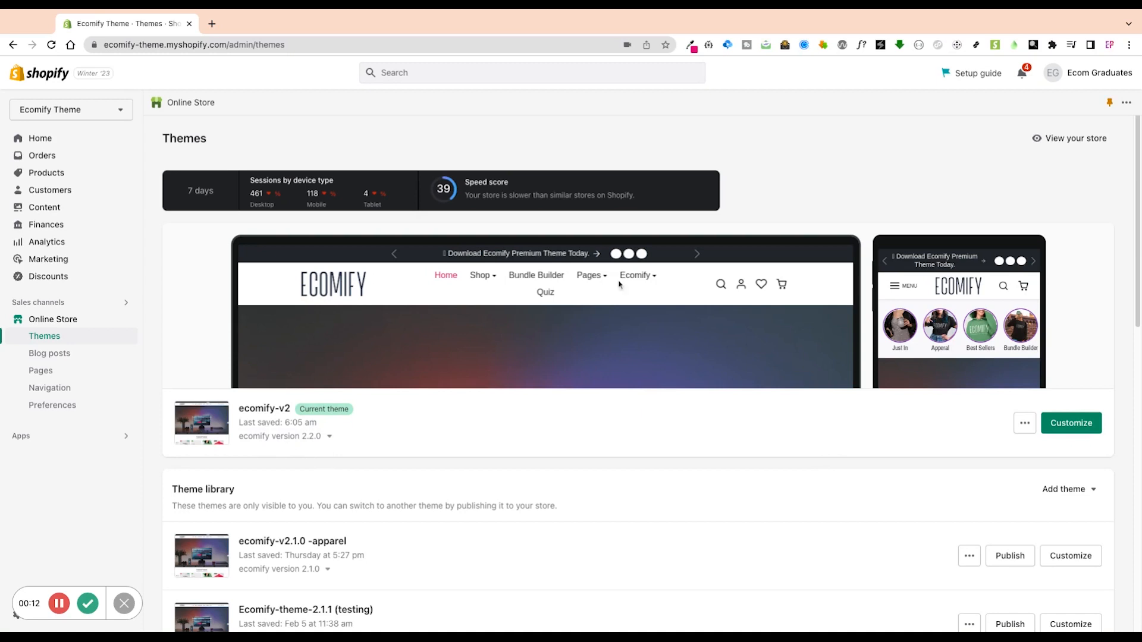
Launch the theme editor for the live ecomify-v2 theme from the Themes page.
click(1083, 427)
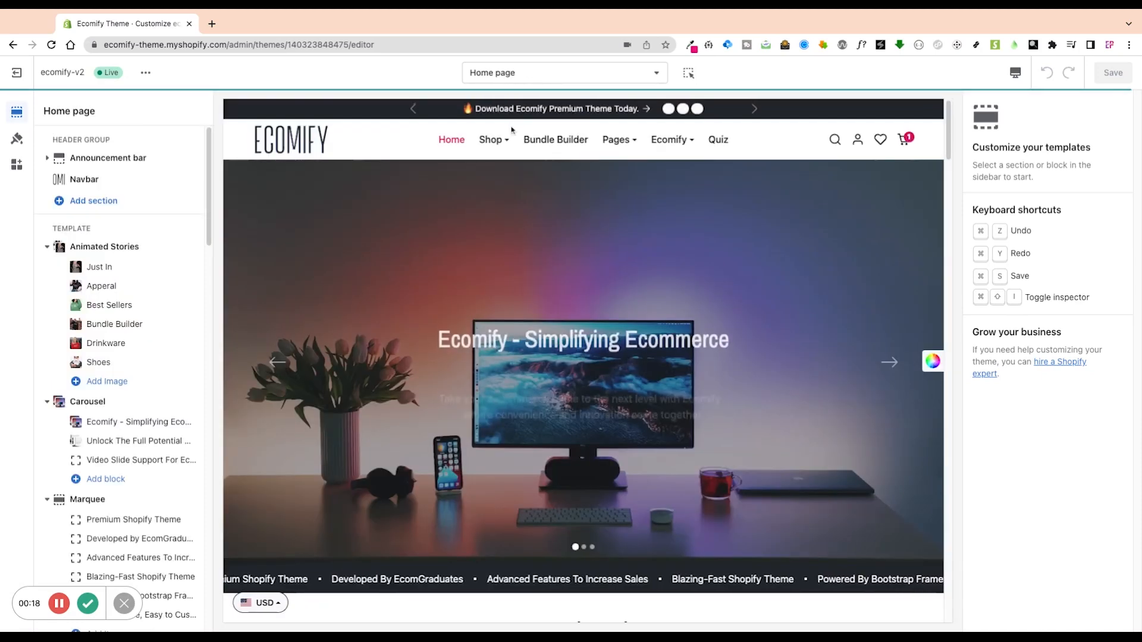
Switch the editor preview to the Pages > contact template.
click(529, 74)
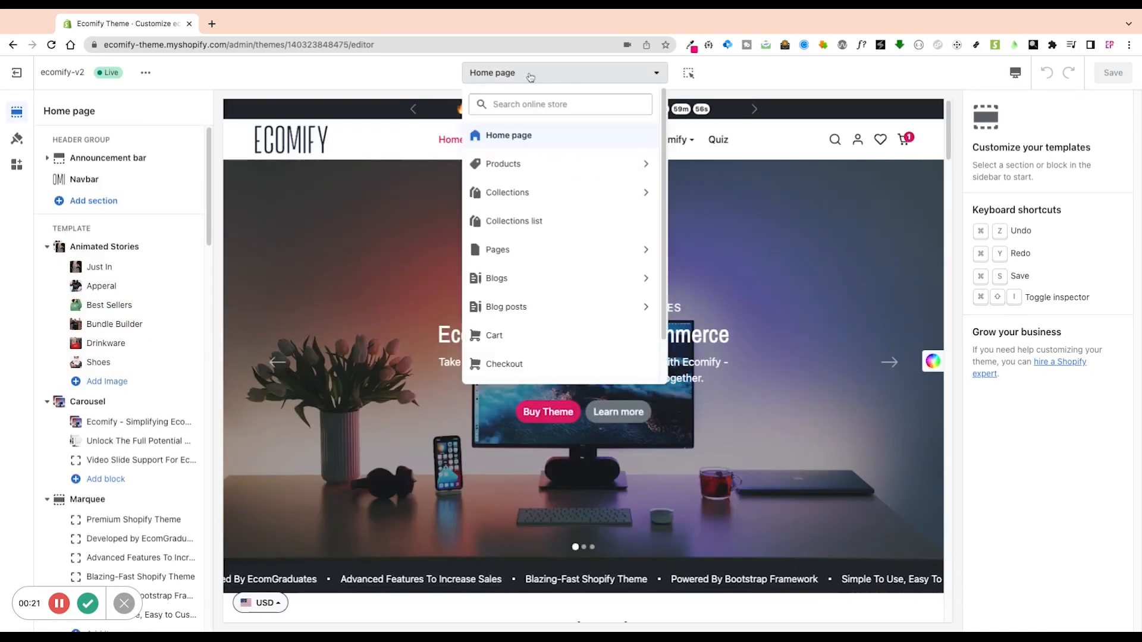
click(525, 249)
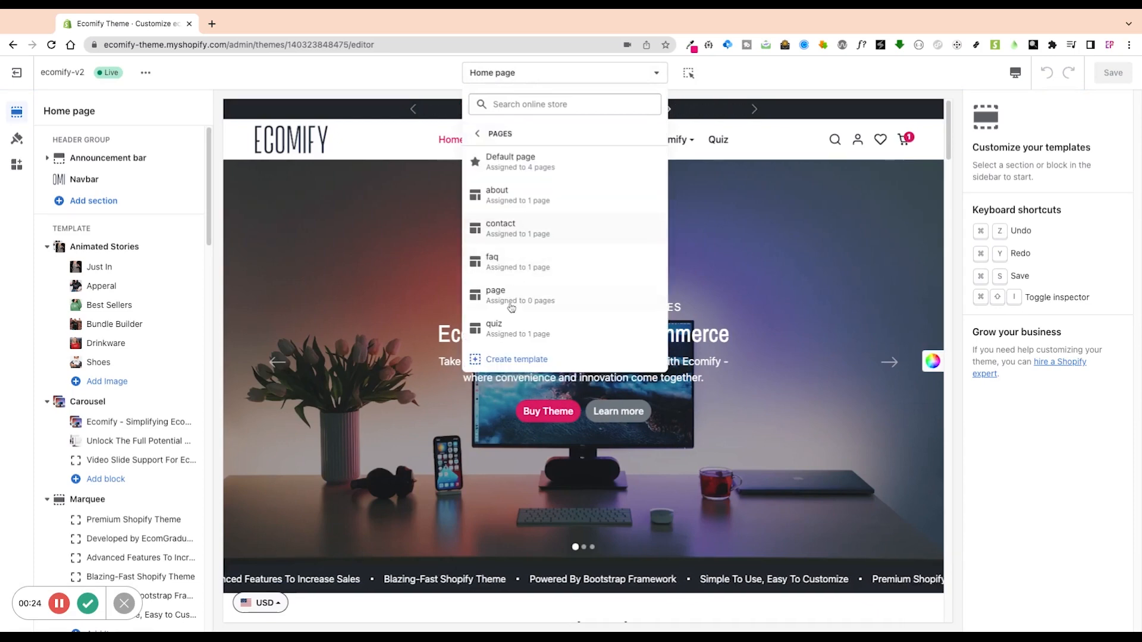
click(511, 225)
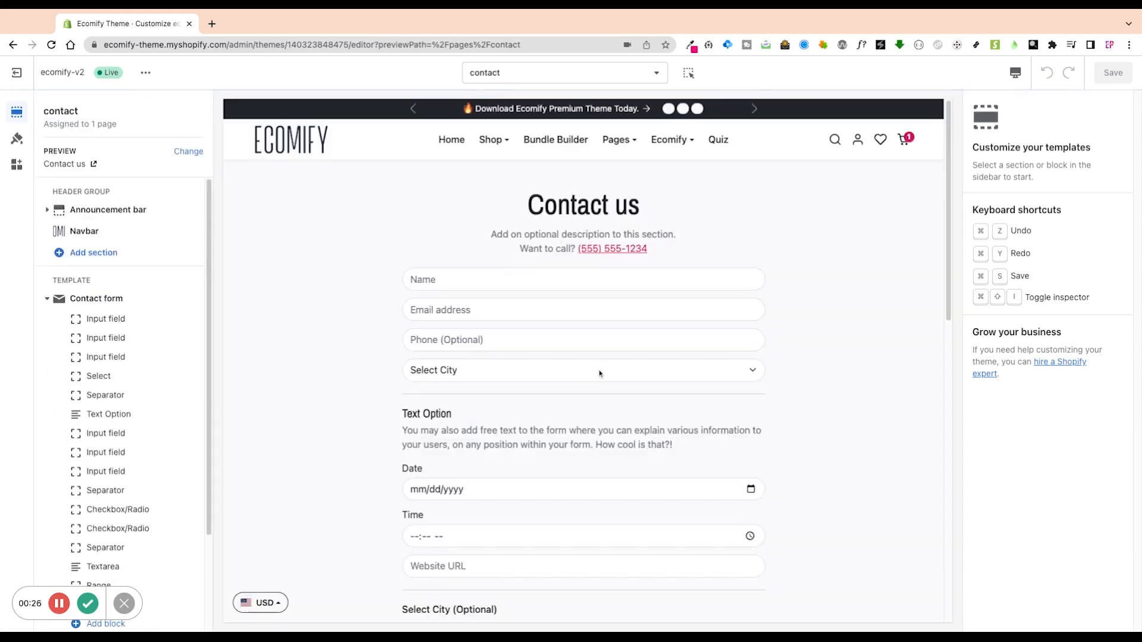
Scroll through the preview to review the contact form's input, select, checkbox, textarea, range and submit fields.
scroll(630, 392, down, 5)
scroll(627, 443, down, 7)
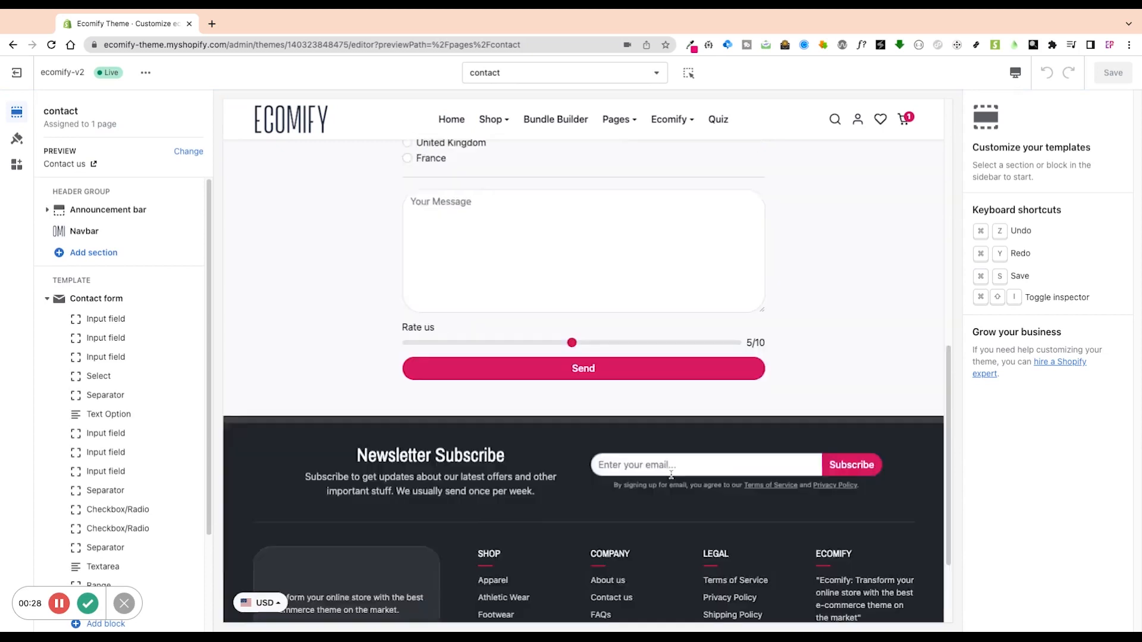
scroll(671, 473, up, 8)
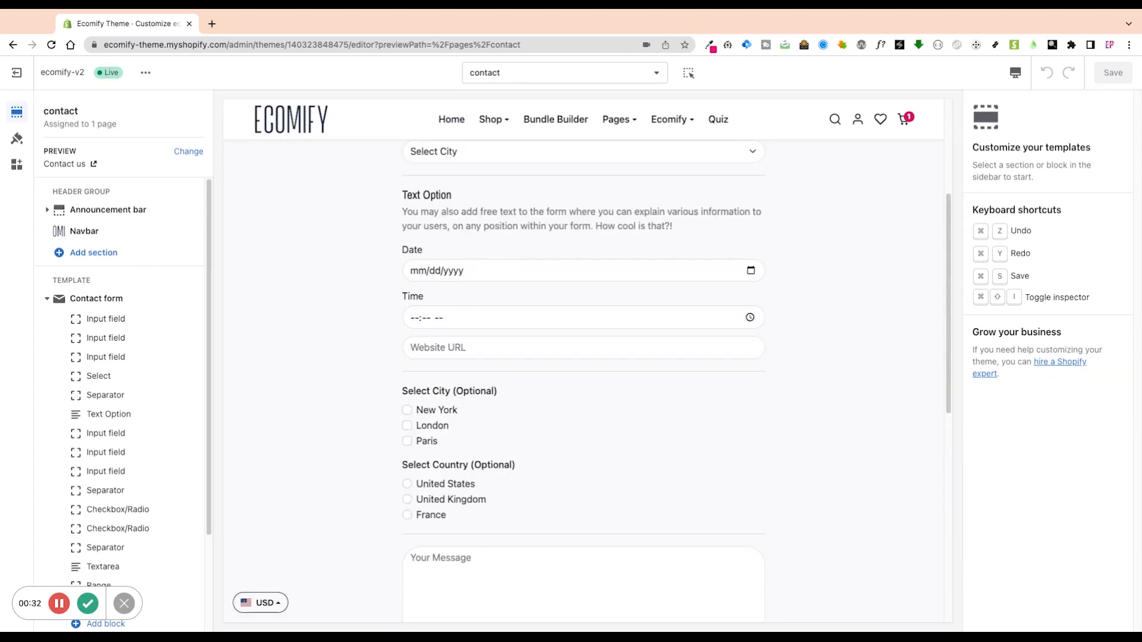
scroll(676, 440, up, 4)
scroll(365, 369, down, 1)
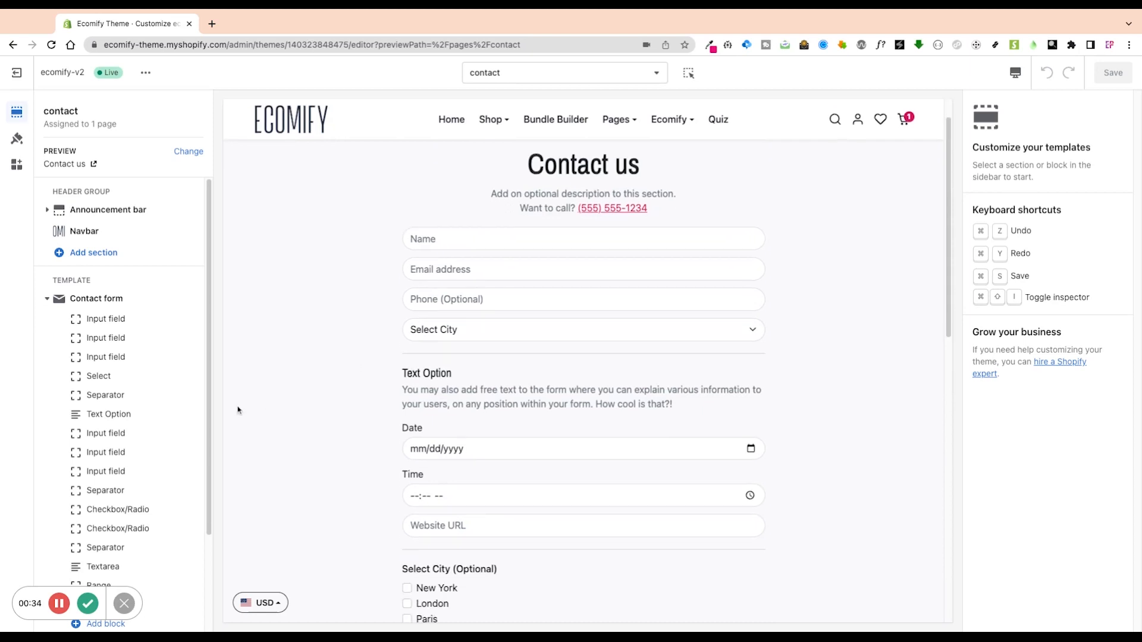
scroll(186, 425, down, 3)
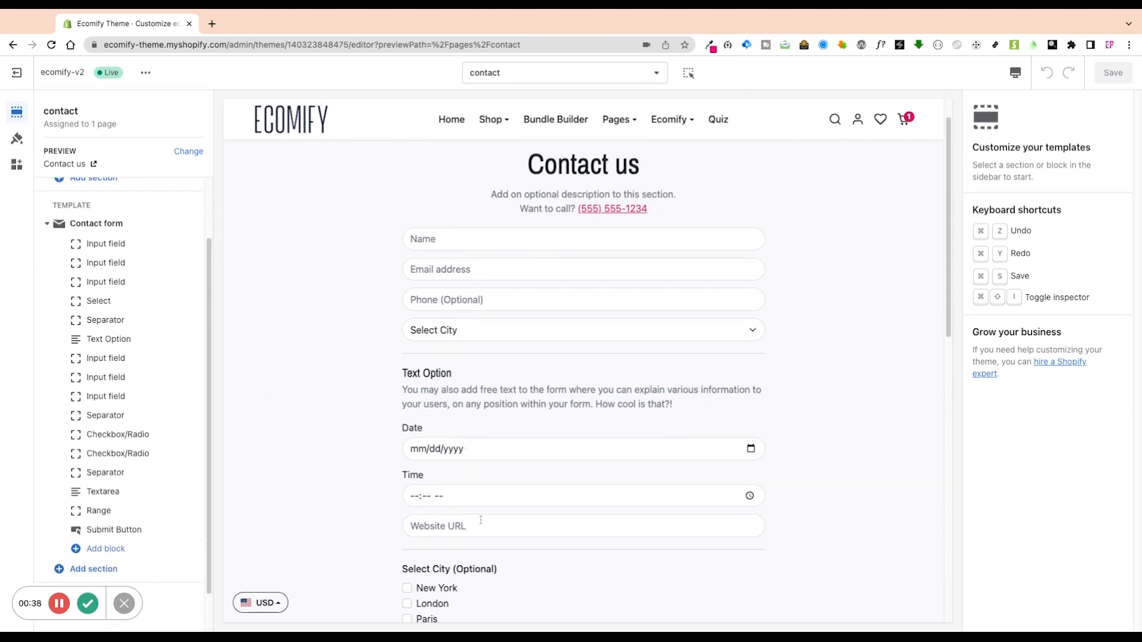
scroll(640, 542, down, 9)
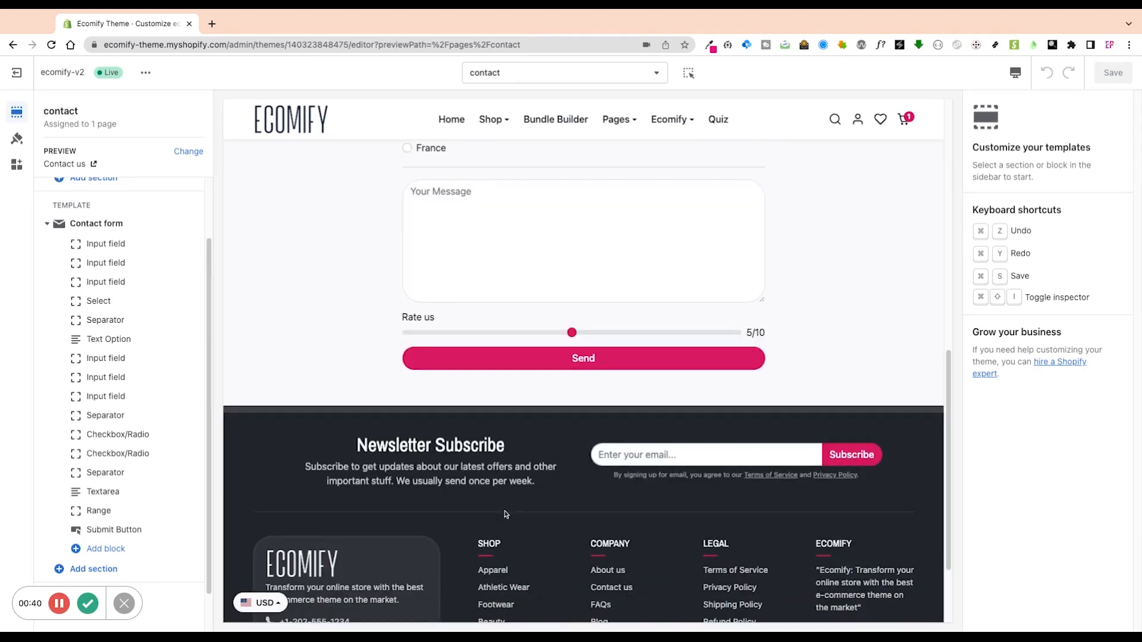
scroll(339, 416, up, 7)
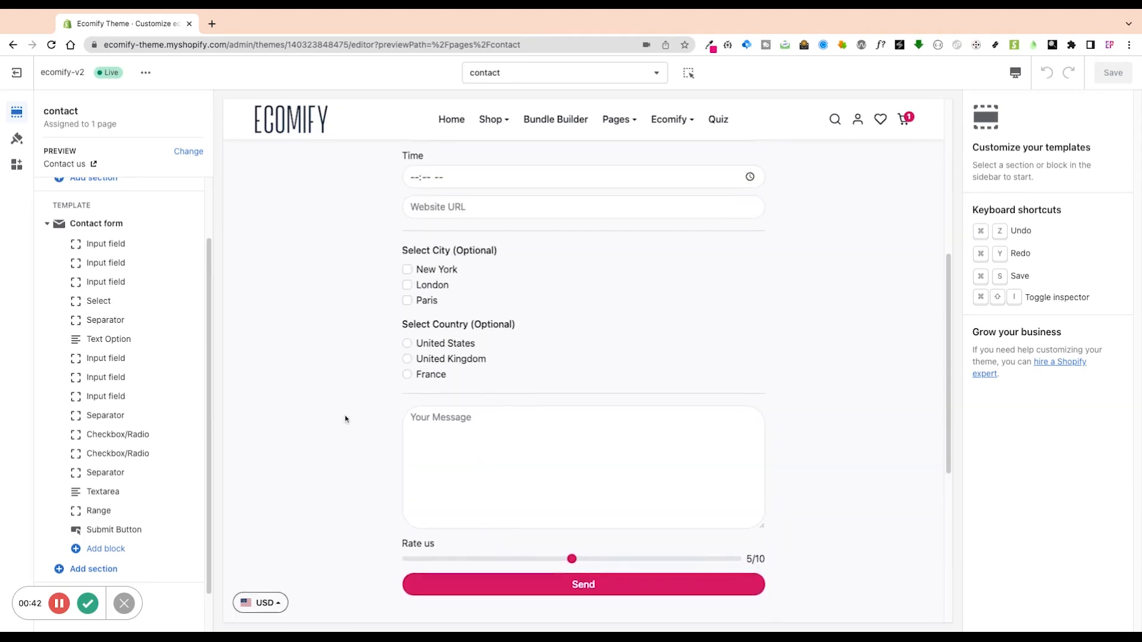
scroll(360, 426, up, 3)
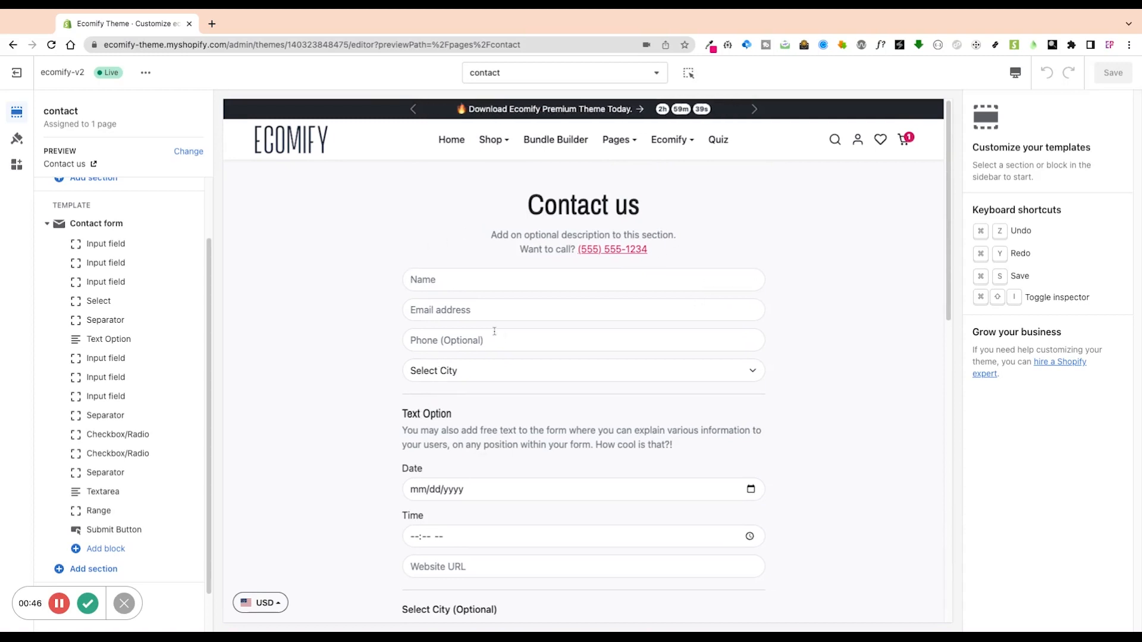
After checking the Name field settings, add a new Contact form section to the template.
click(119, 244)
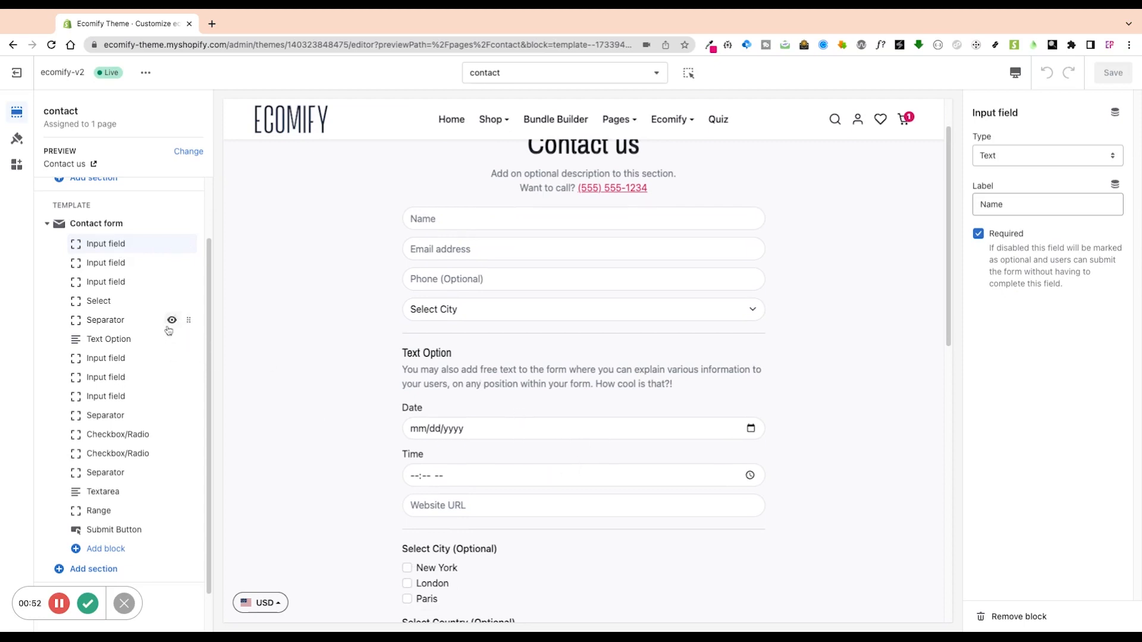
scroll(168, 438, down, 1)
scroll(148, 446, up, 3)
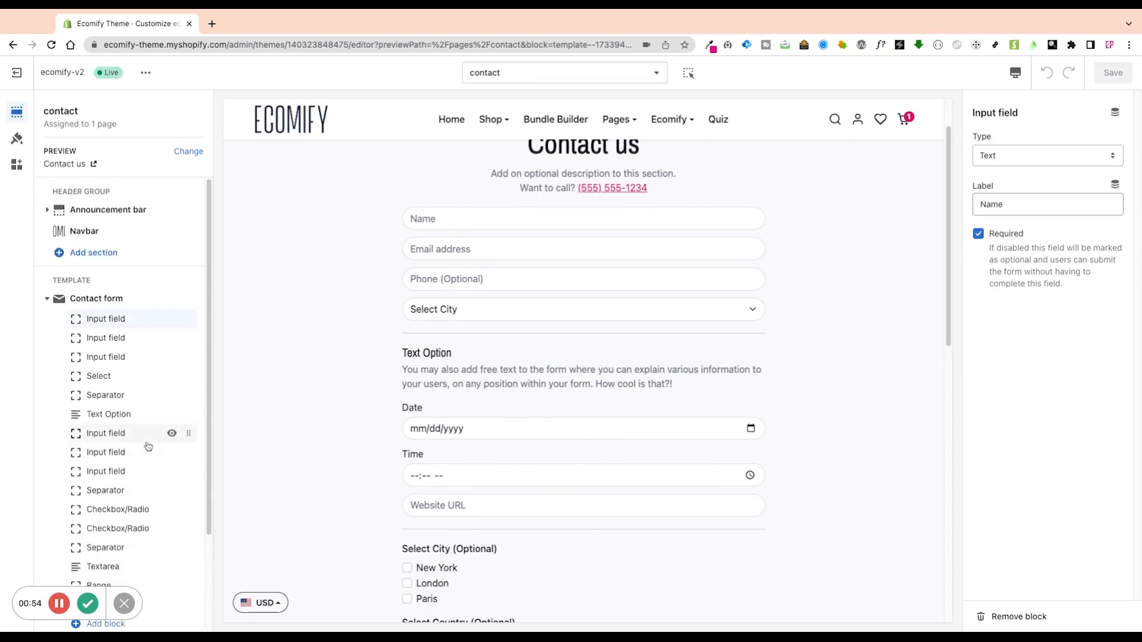
scroll(161, 405, down, 3)
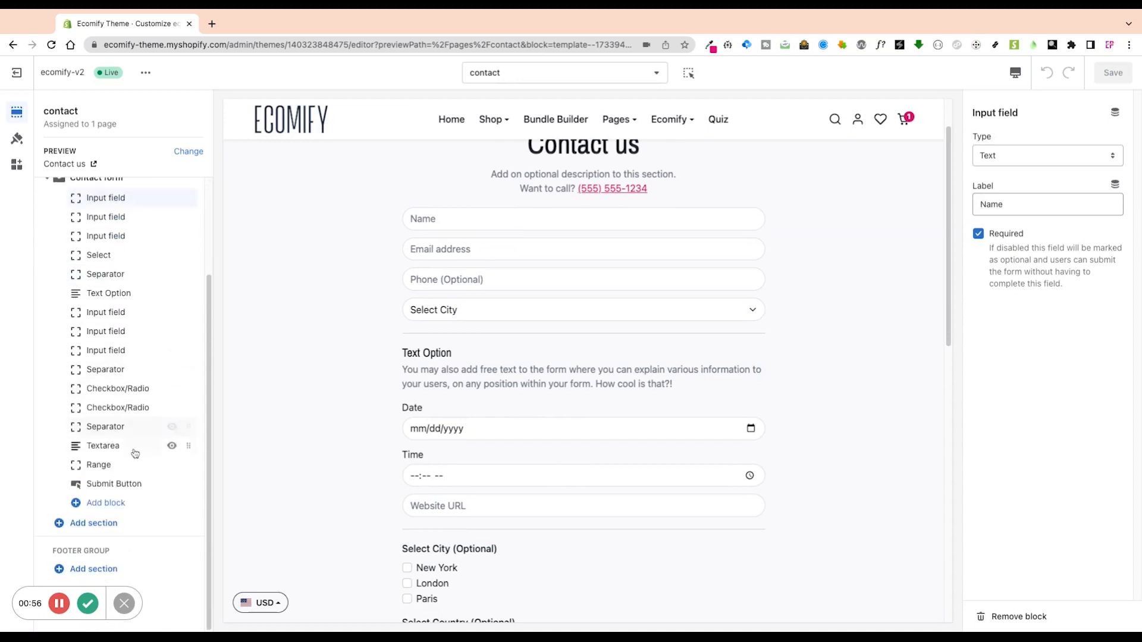
click(110, 529)
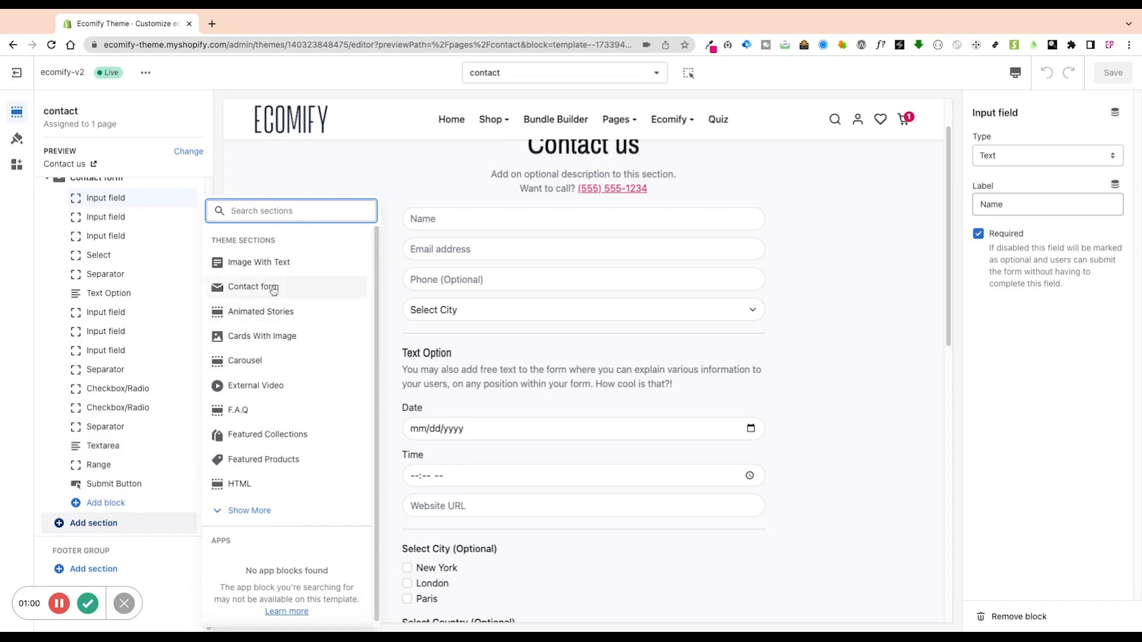
click(274, 291)
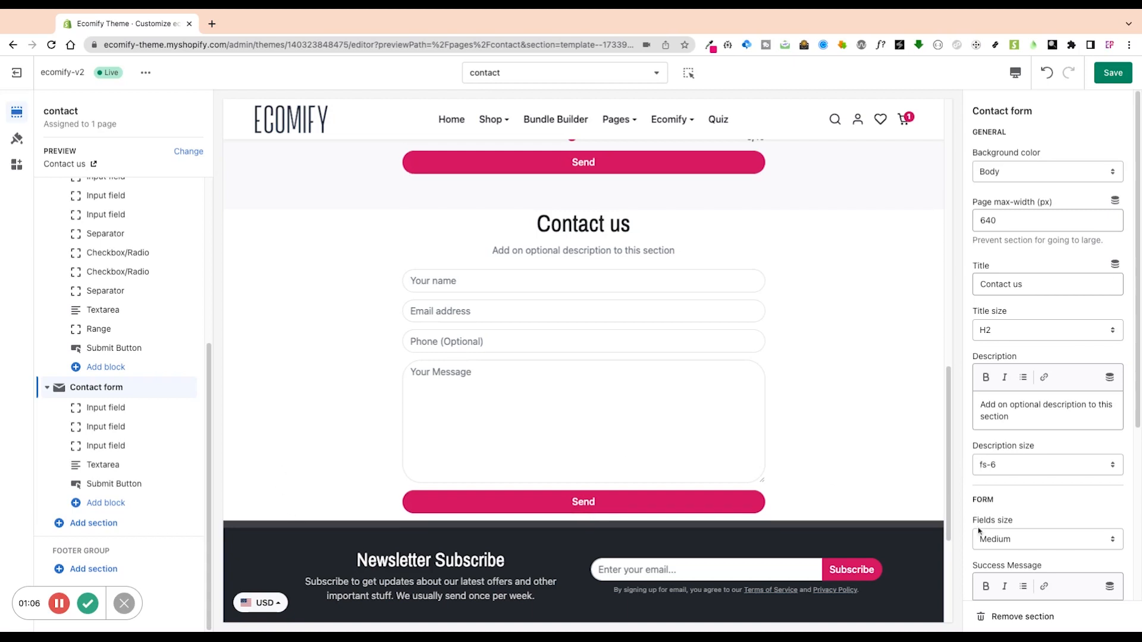
Set the new Contact form's background color to Light after trying White and Primary.
scroll(980, 533, down, 1)
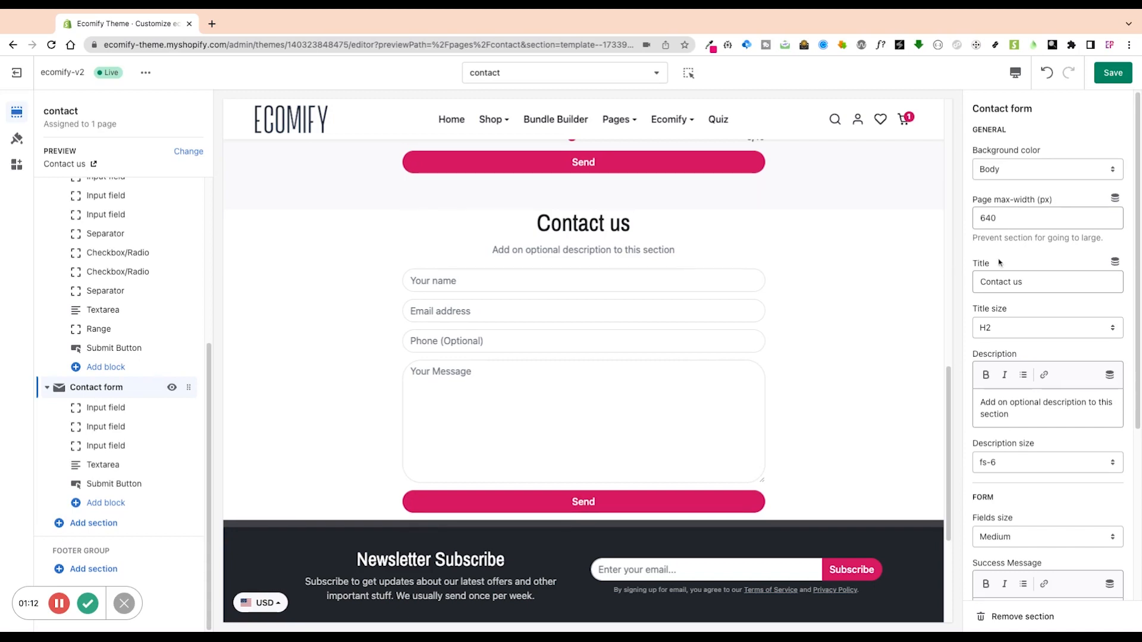
click(1035, 172)
click(1027, 204)
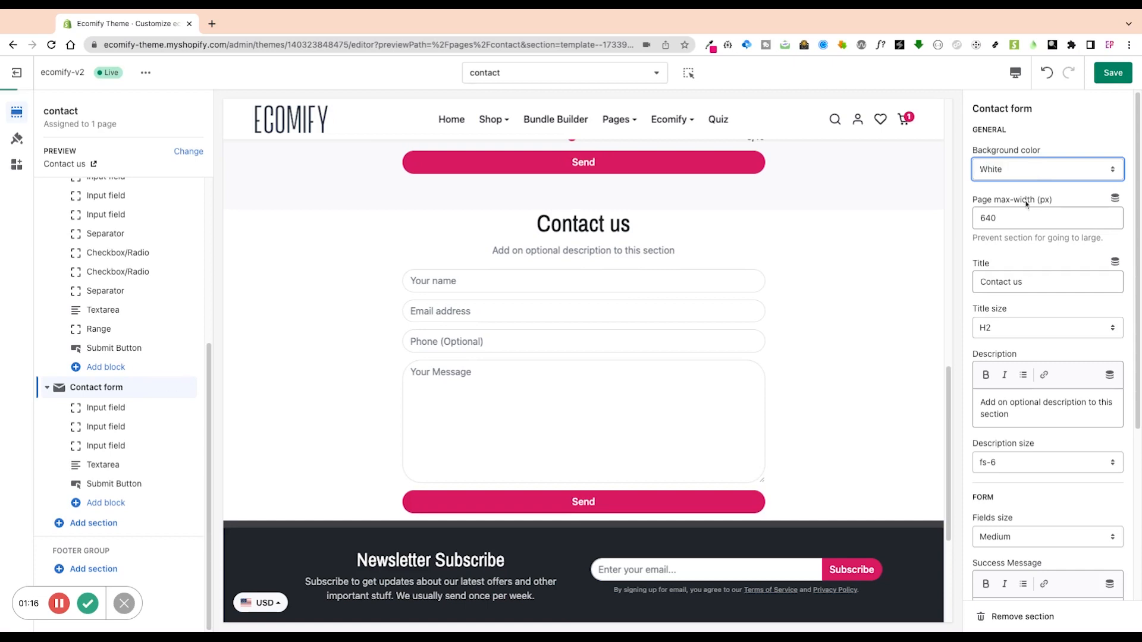
click(1023, 223)
click(1026, 173)
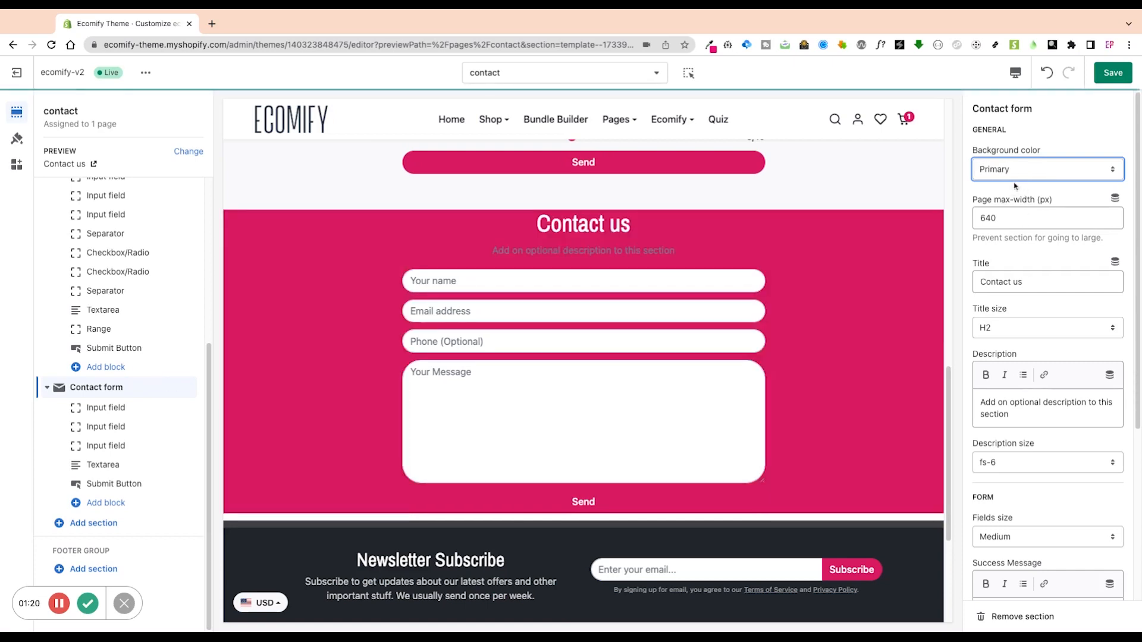
click(1032, 173)
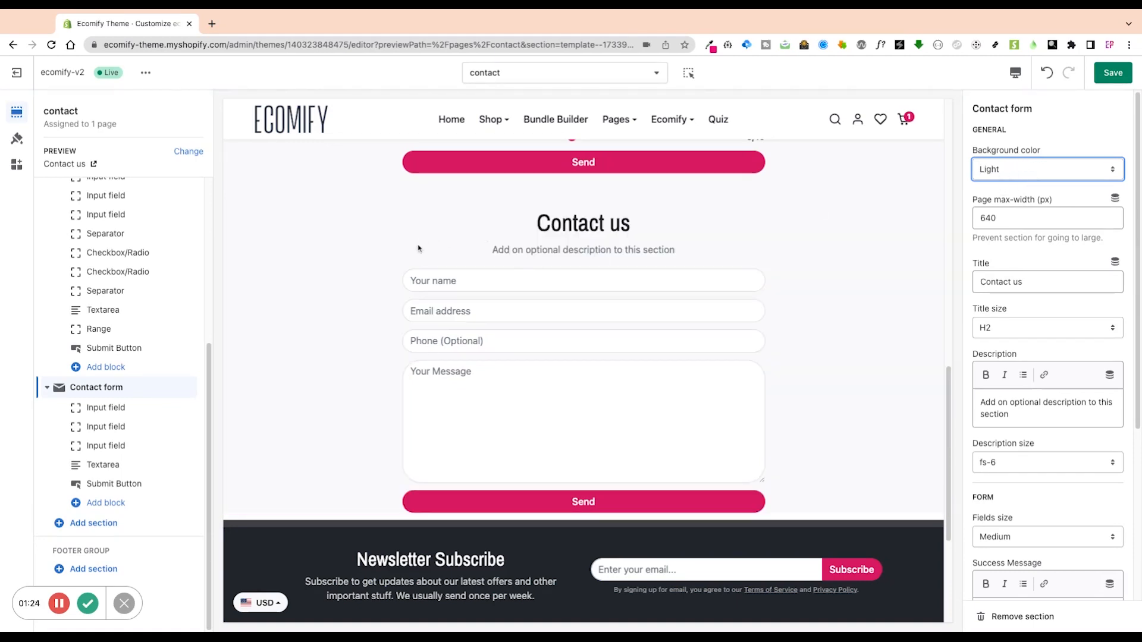
Review the theme colours in theme settings, then return to the contact page sections.
click(17, 138)
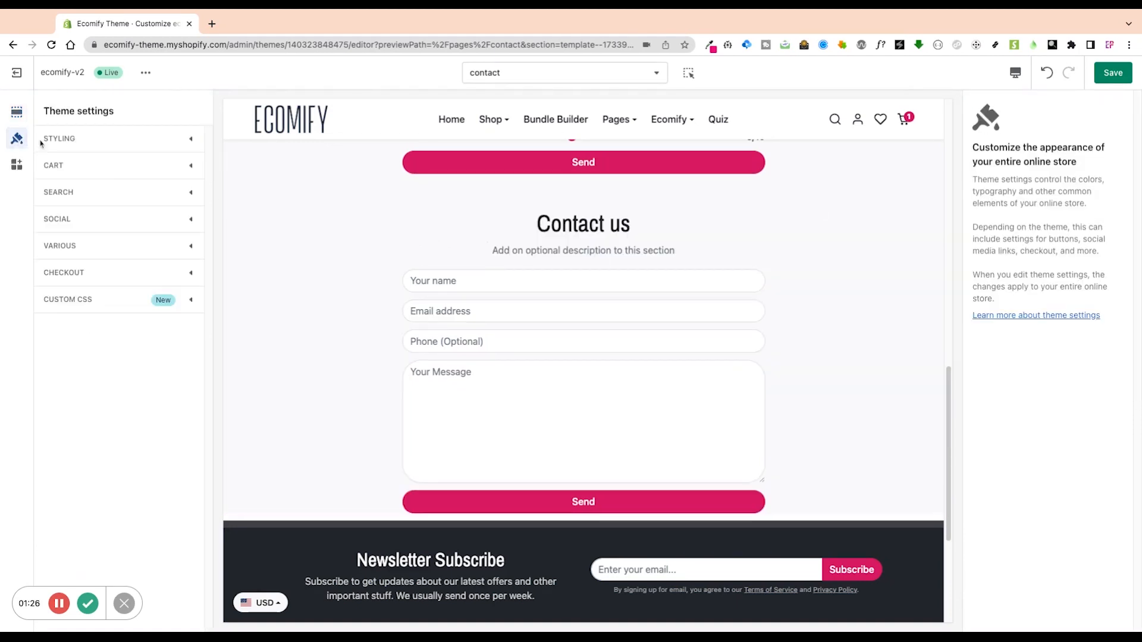
click(59, 138)
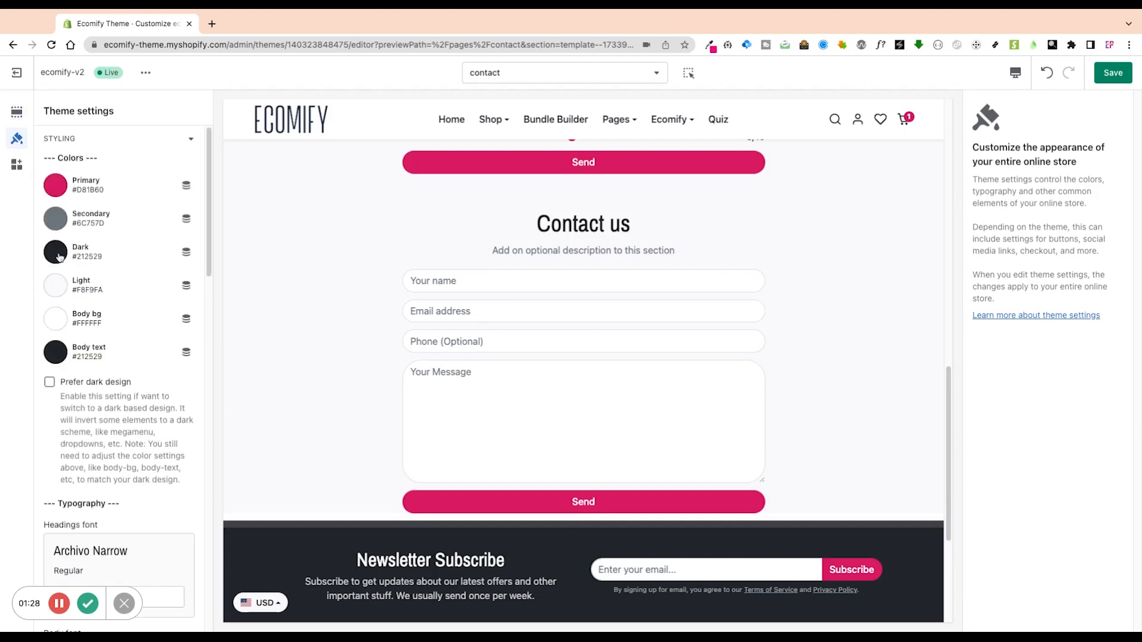
click(17, 112)
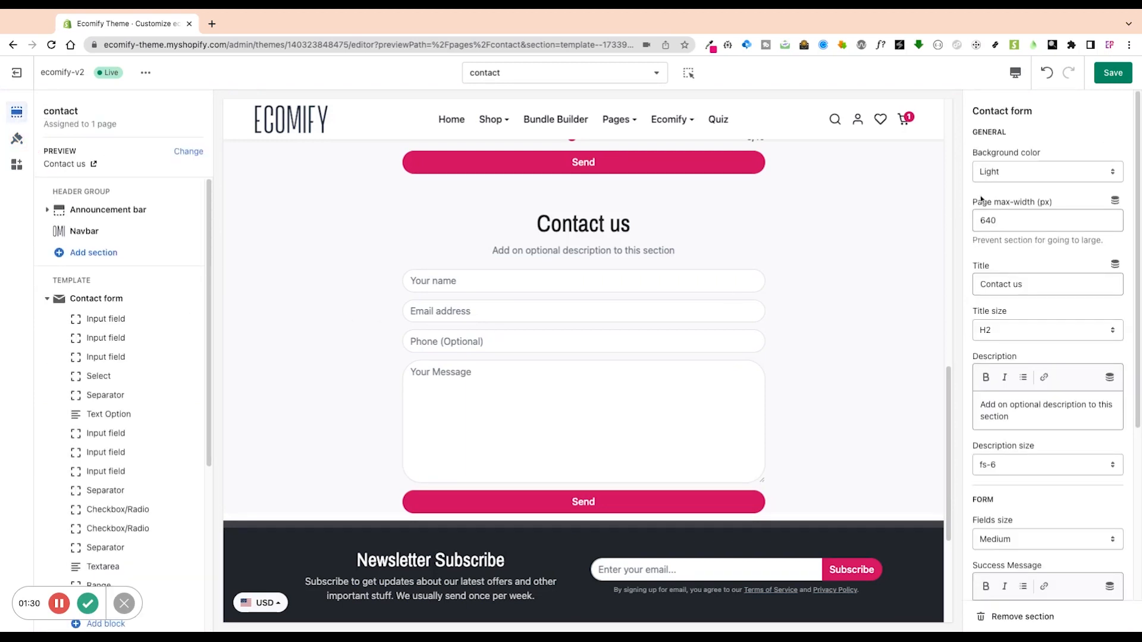
Change the section's page max-width from 640 to 768.
scroll(1029, 237, down, 1)
scroll(779, 311, down, 1)
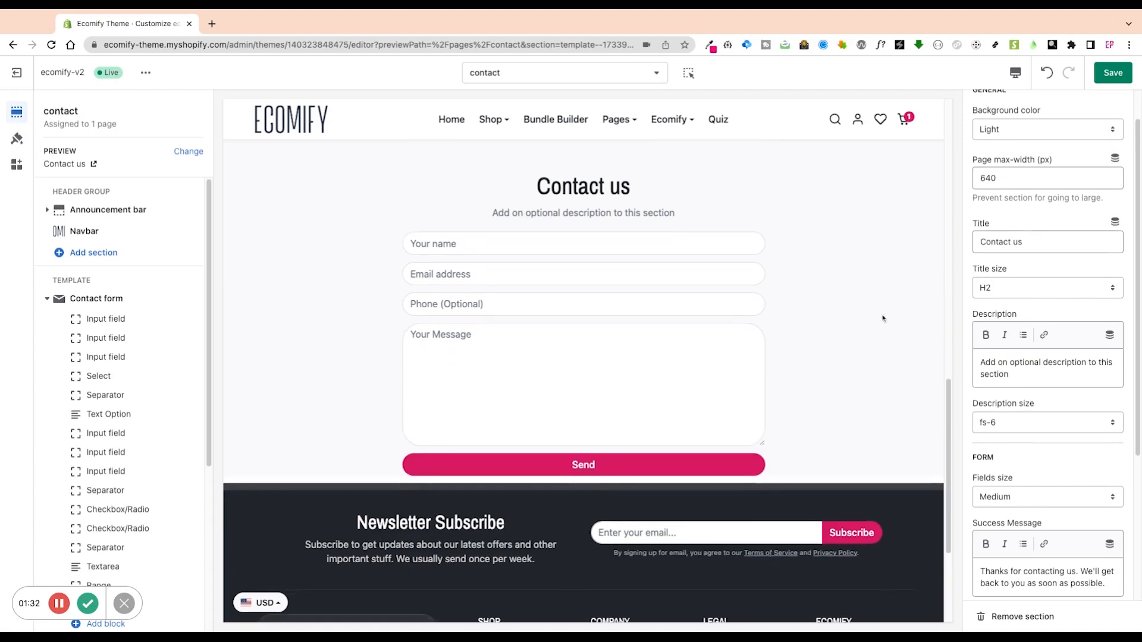
double_click(1012, 183)
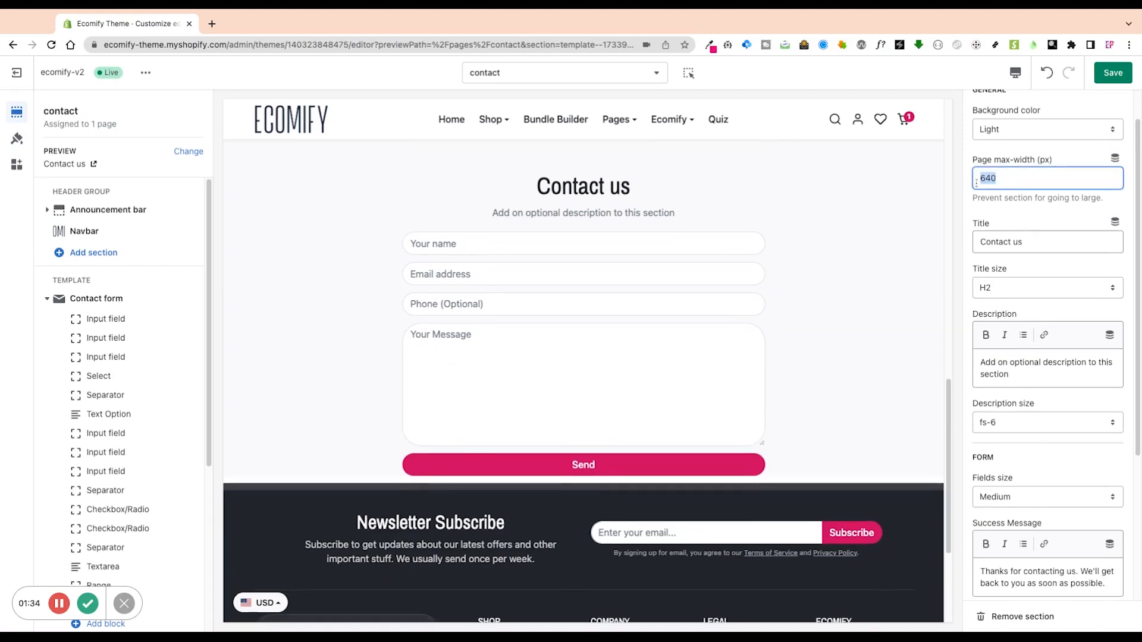
text(768)
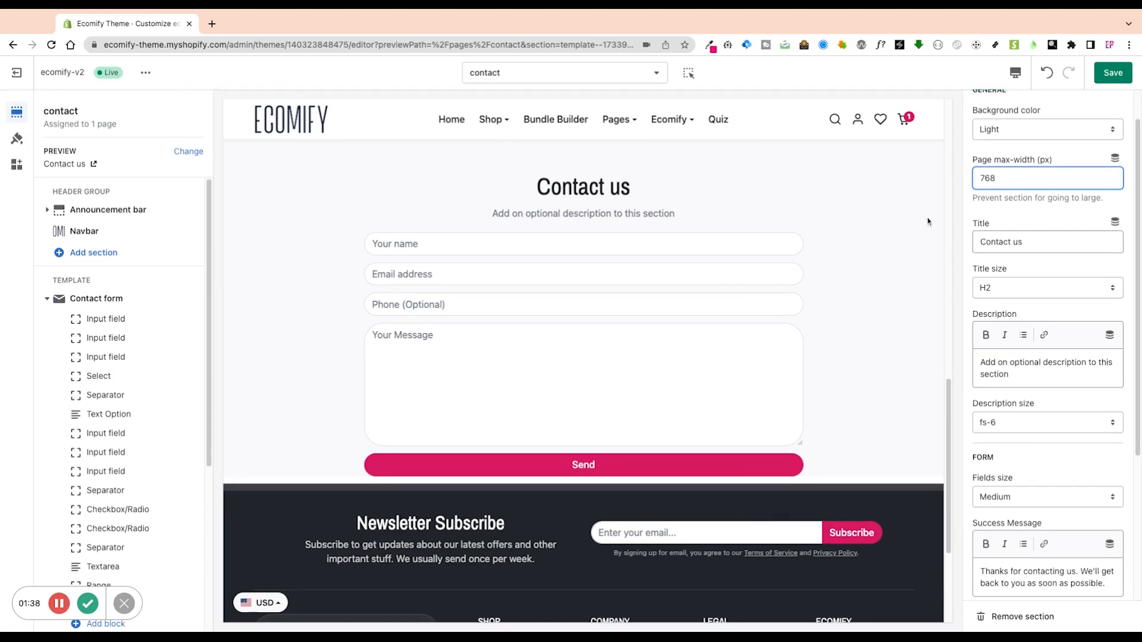
Check the title size options and enlarge the description size to fs-3, then fs-2.
click(1040, 241)
click(1007, 290)
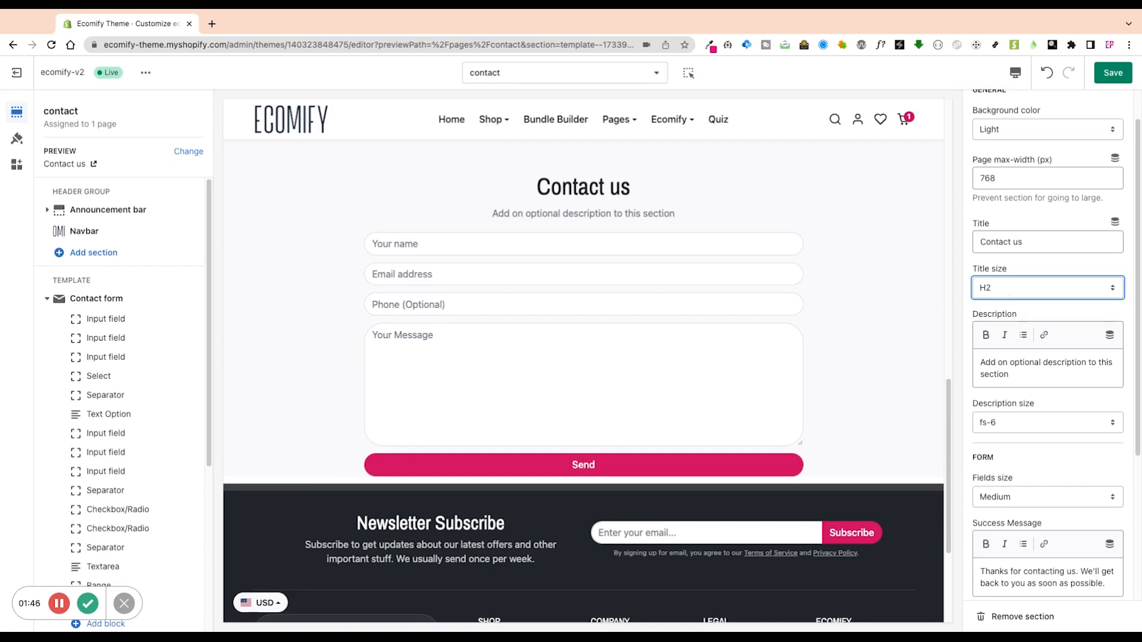
click(1022, 368)
scroll(1020, 360, down, 1)
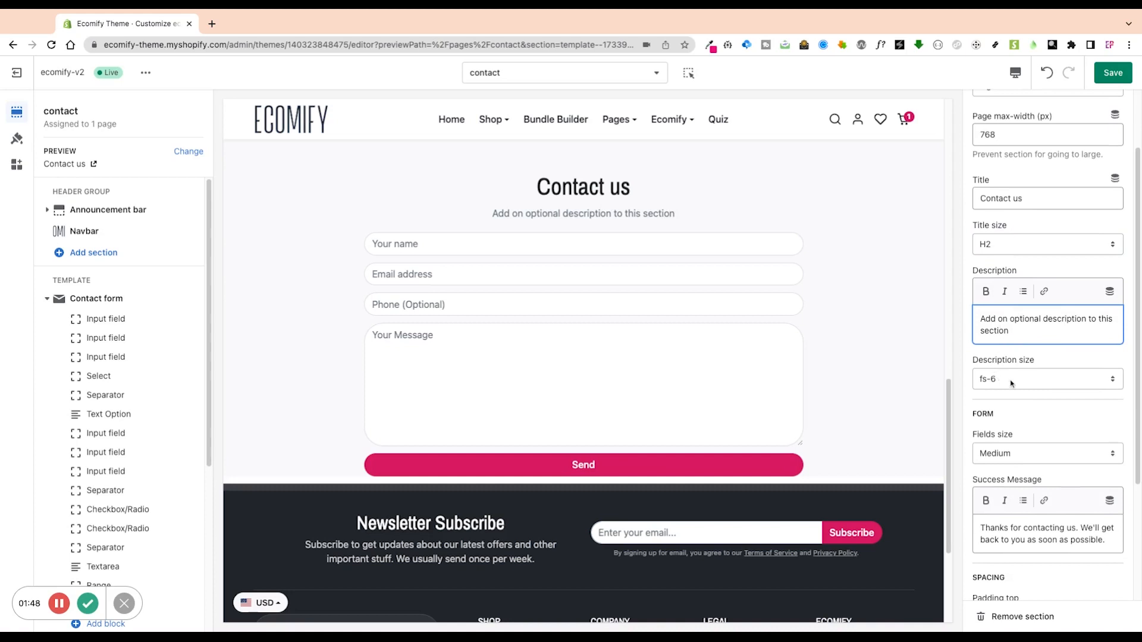
click(1014, 381)
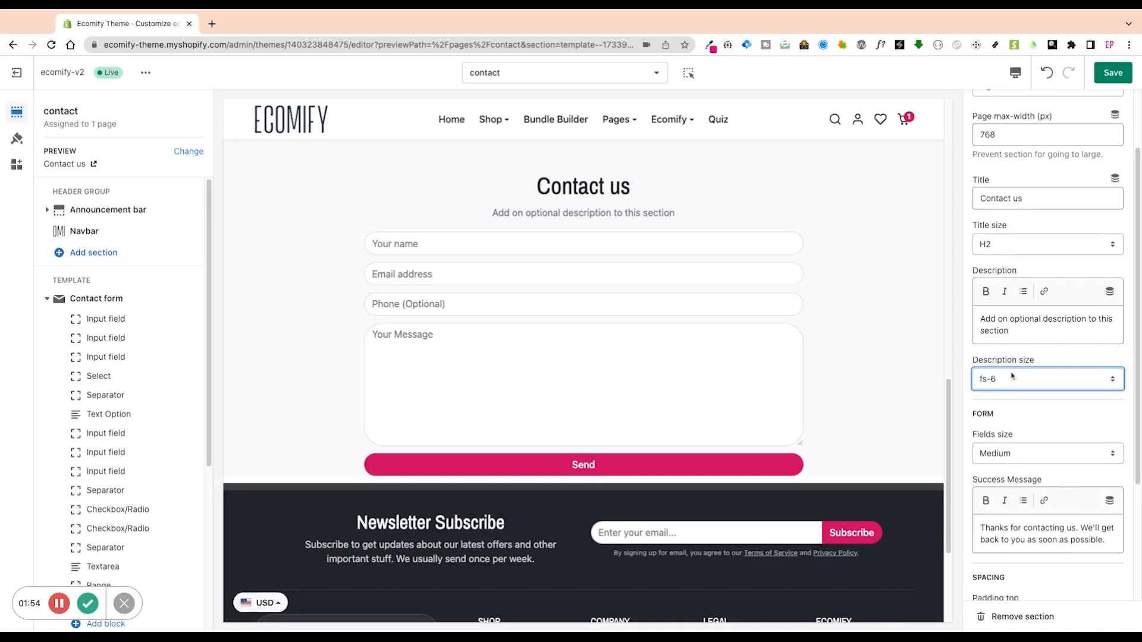
click(1012, 337)
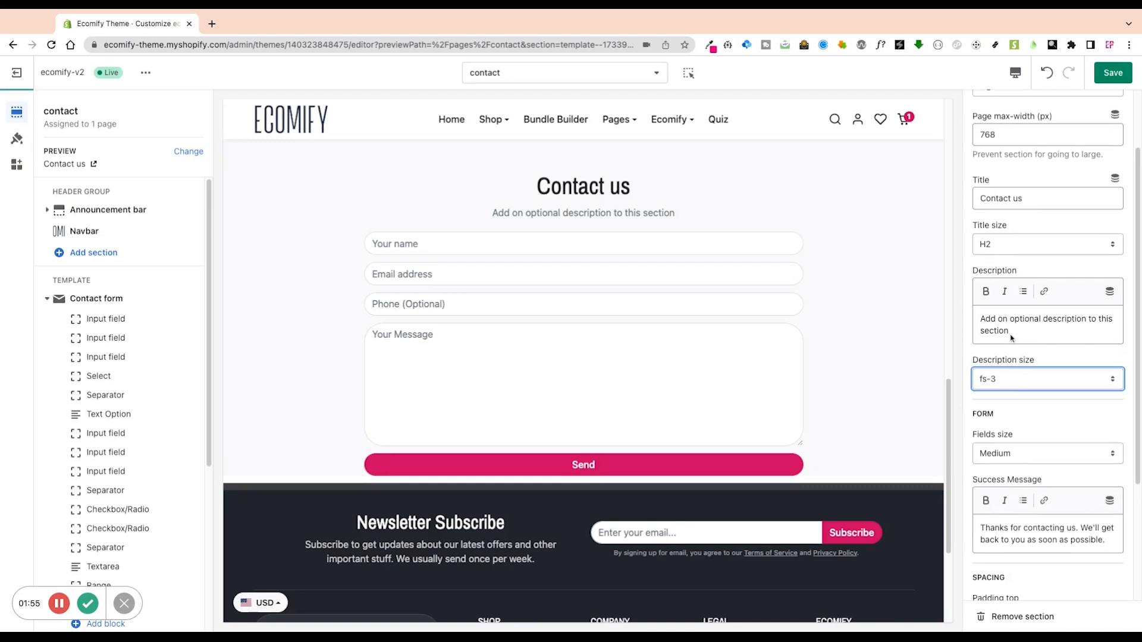
click(1022, 405)
scroll(1033, 446, down, 3)
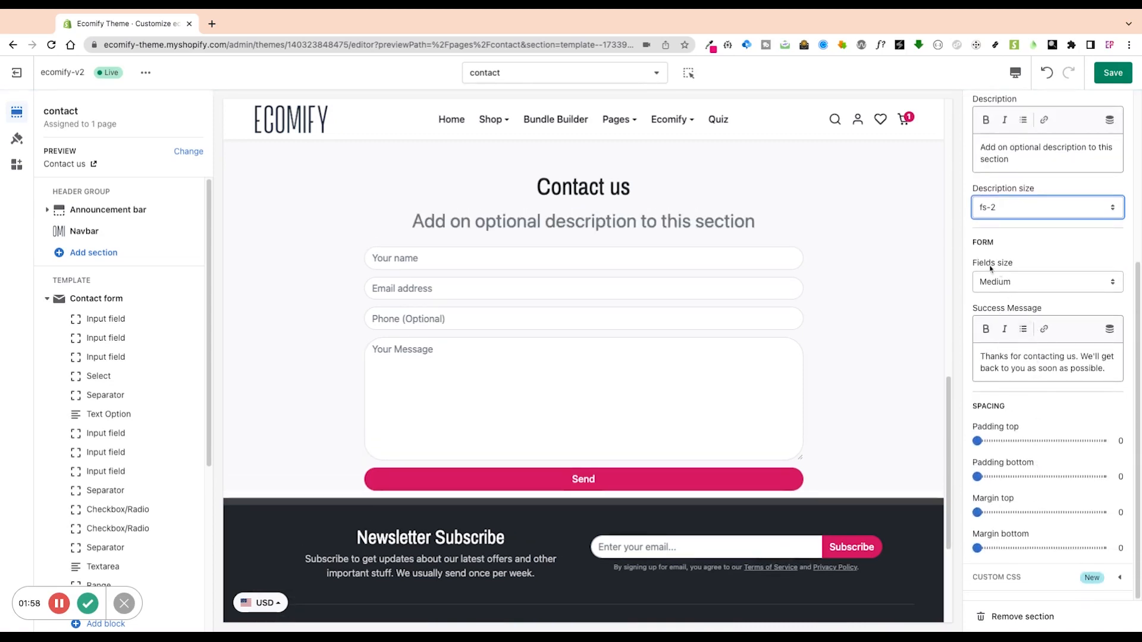
Try Small and Large field sizes, then set the form fields back to Medium.
click(1015, 290)
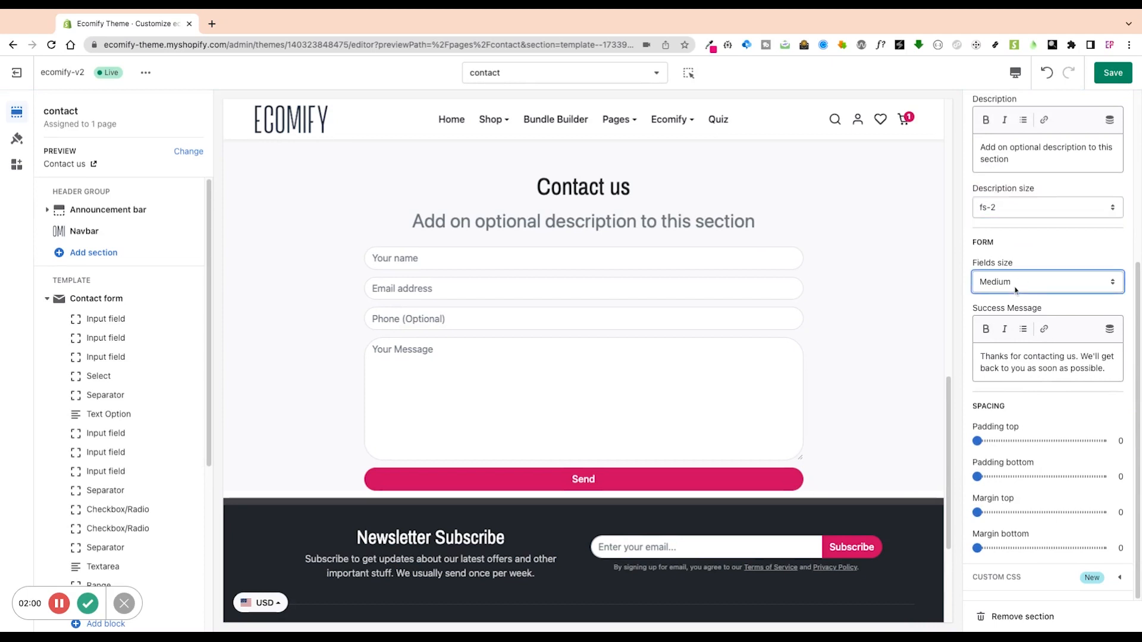
click(1014, 278)
click(1013, 285)
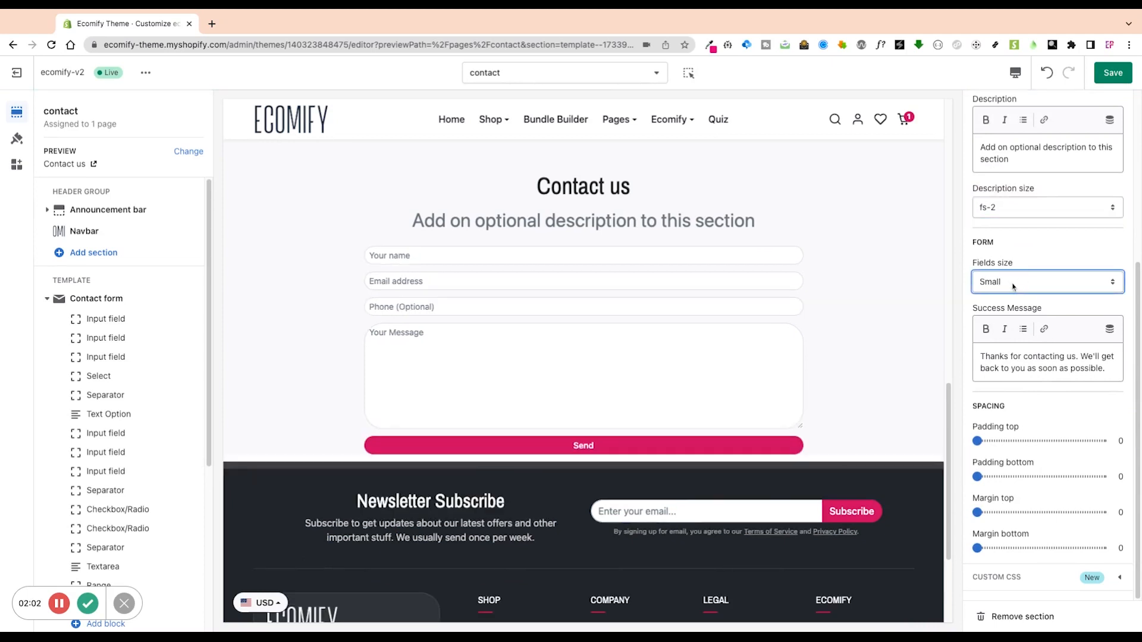
click(1008, 306)
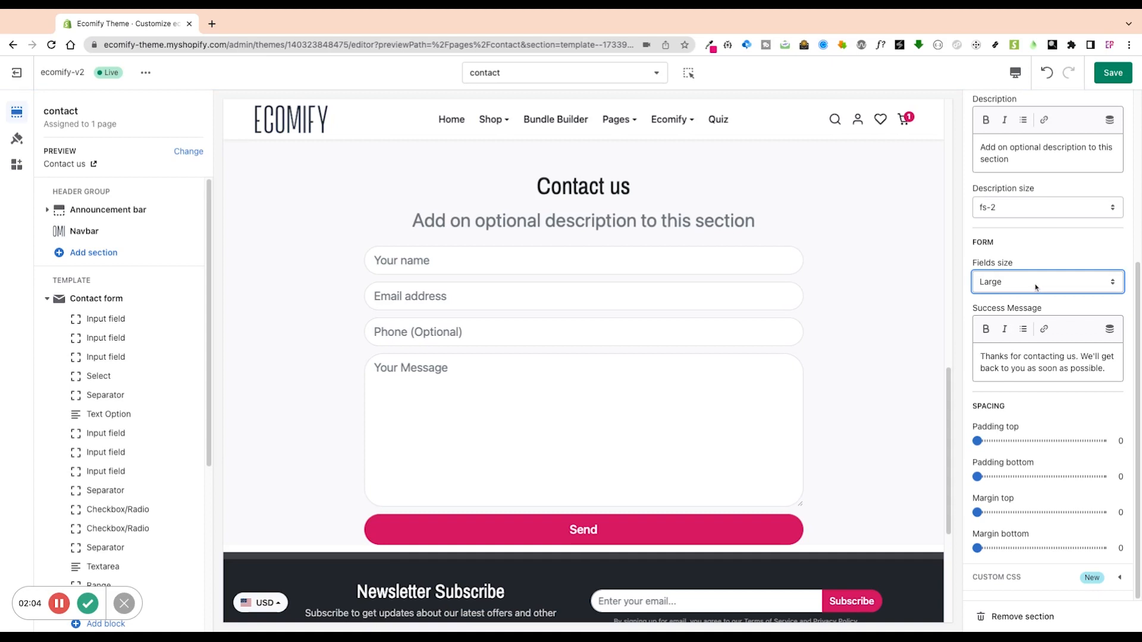
click(1036, 288)
click(1036, 275)
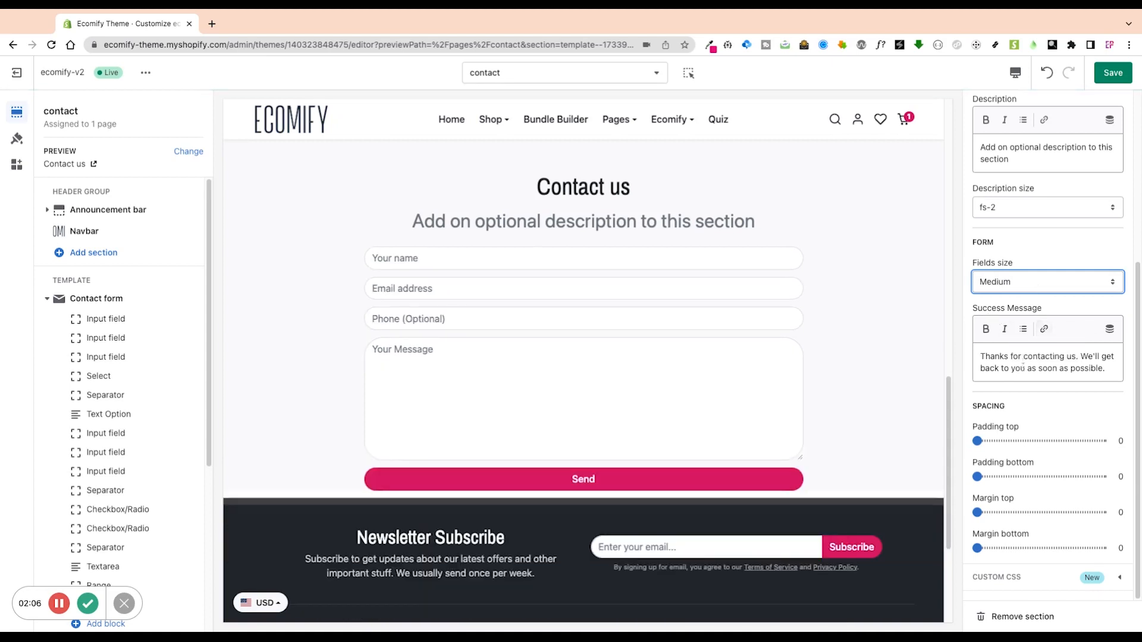
Select the success message text and leave it unchanged.
triple_click(983, 355)
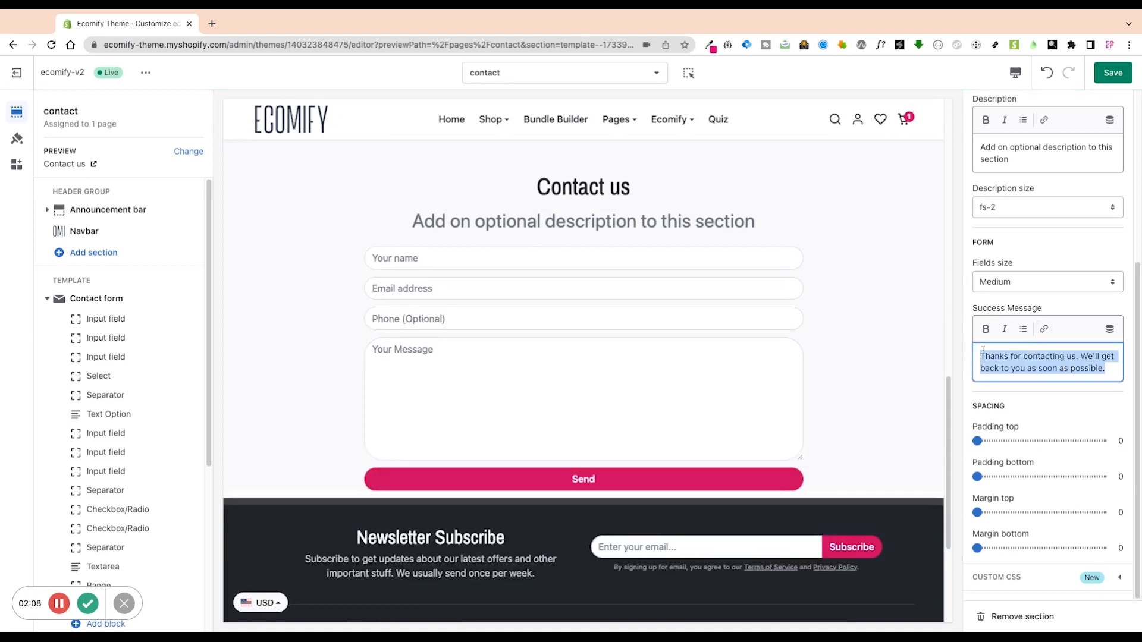
click(1000, 357)
drag(980, 355, 1108, 370)
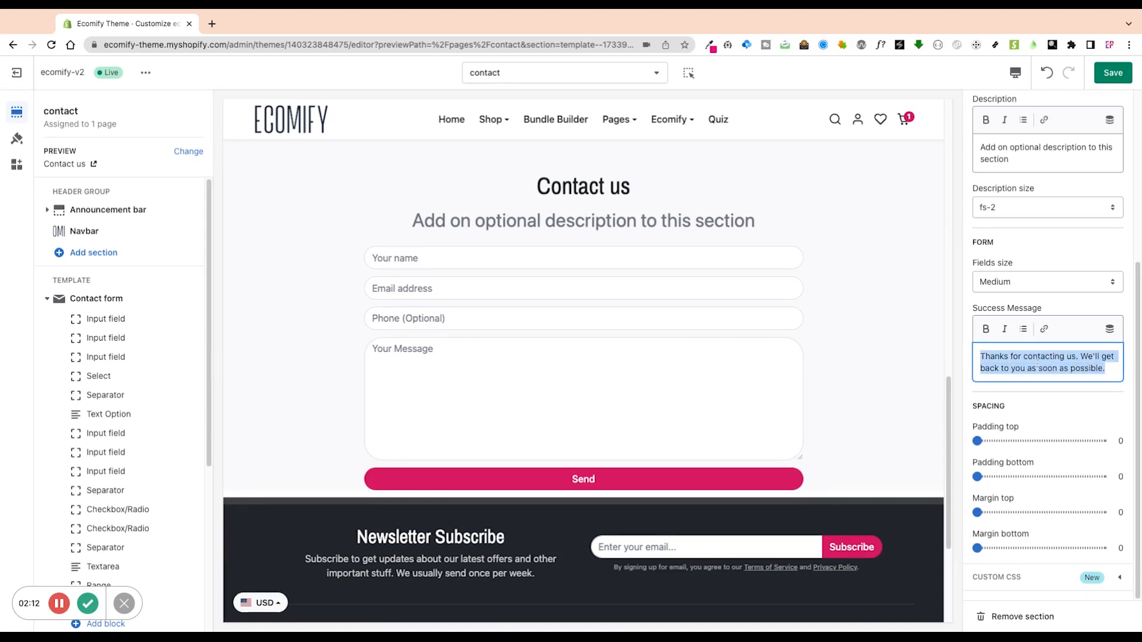
click(898, 408)
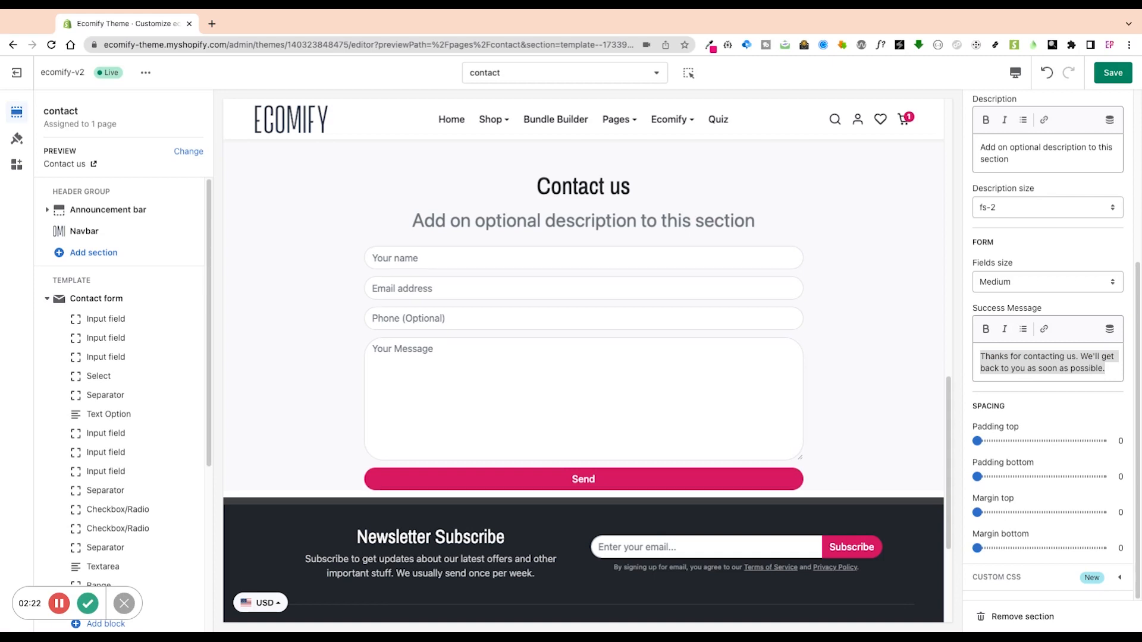
Set margin top and bottom to 9 and padding top and bottom to 7.
click(1034, 512)
click(1028, 548)
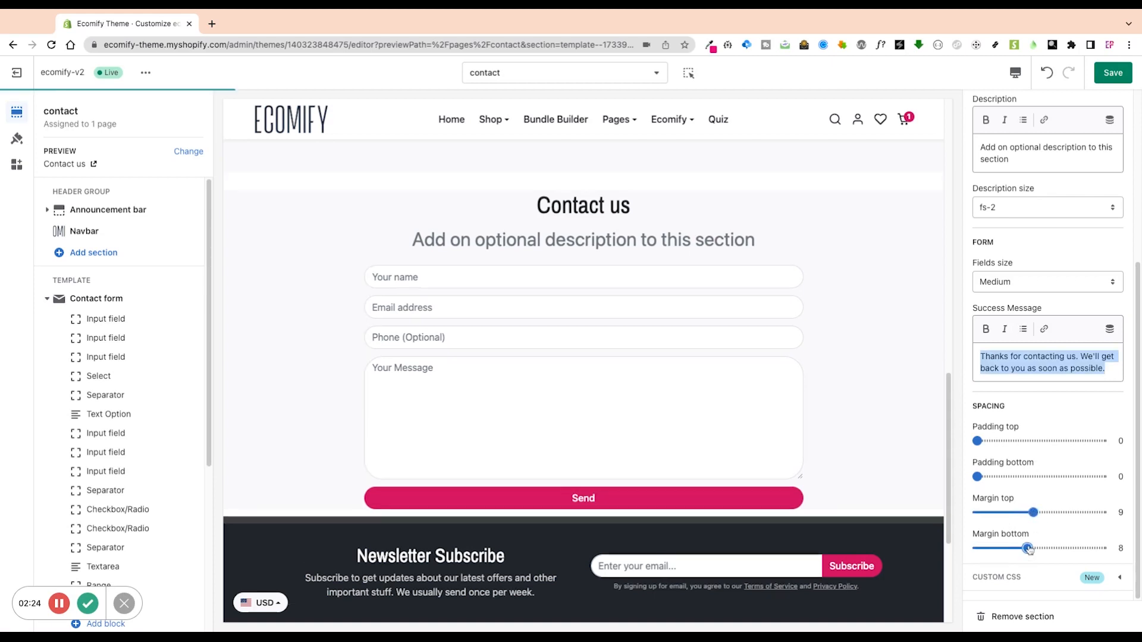
drag(1028, 548, 1033, 548)
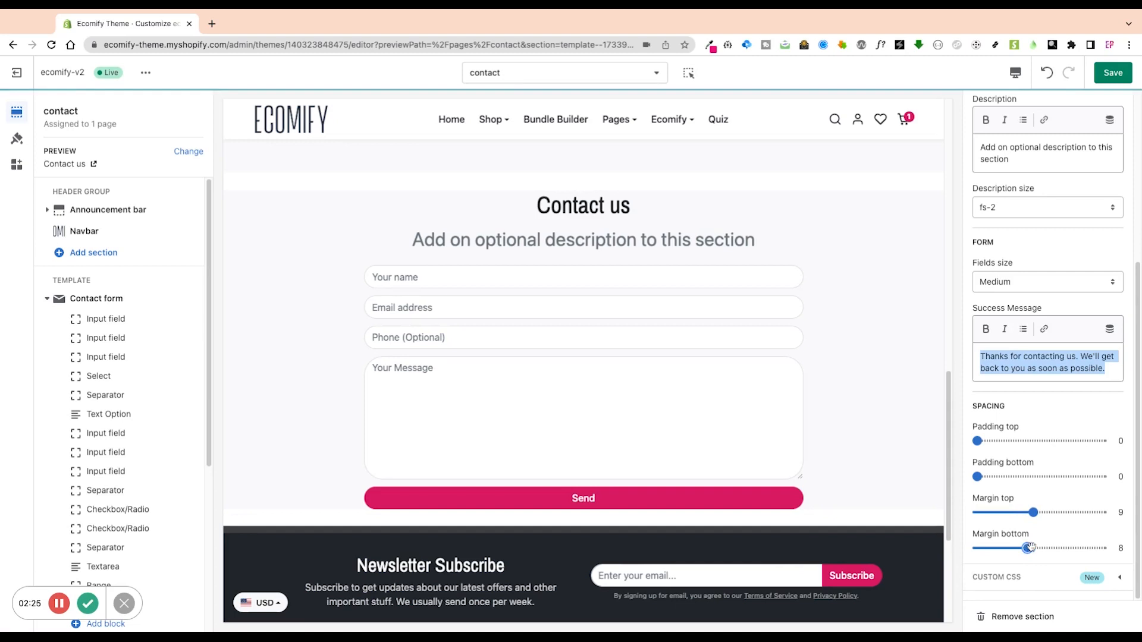
click(1021, 441)
click(1021, 477)
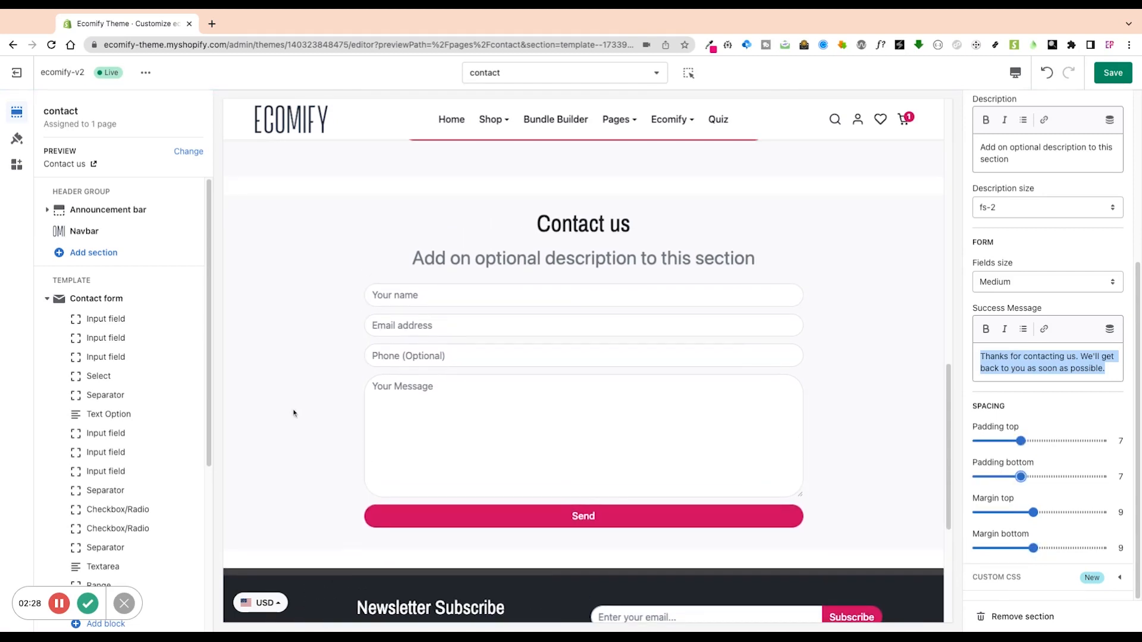
scroll(112, 395, down, 5)
click(122, 388)
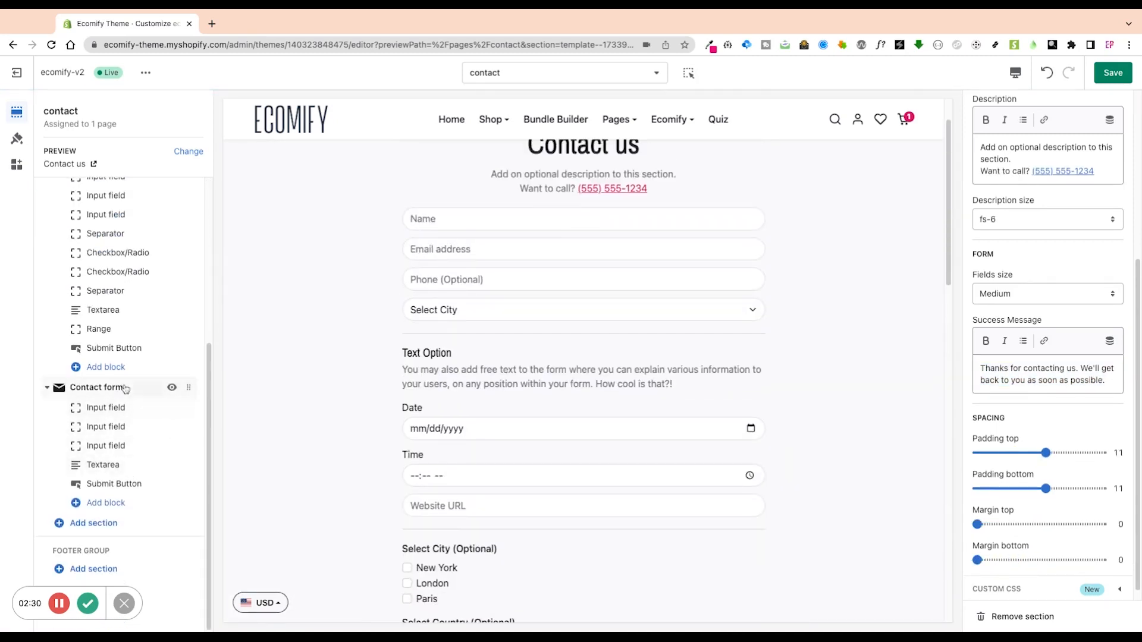
Add an Input field block below Send and check its Text input type.
click(107, 504)
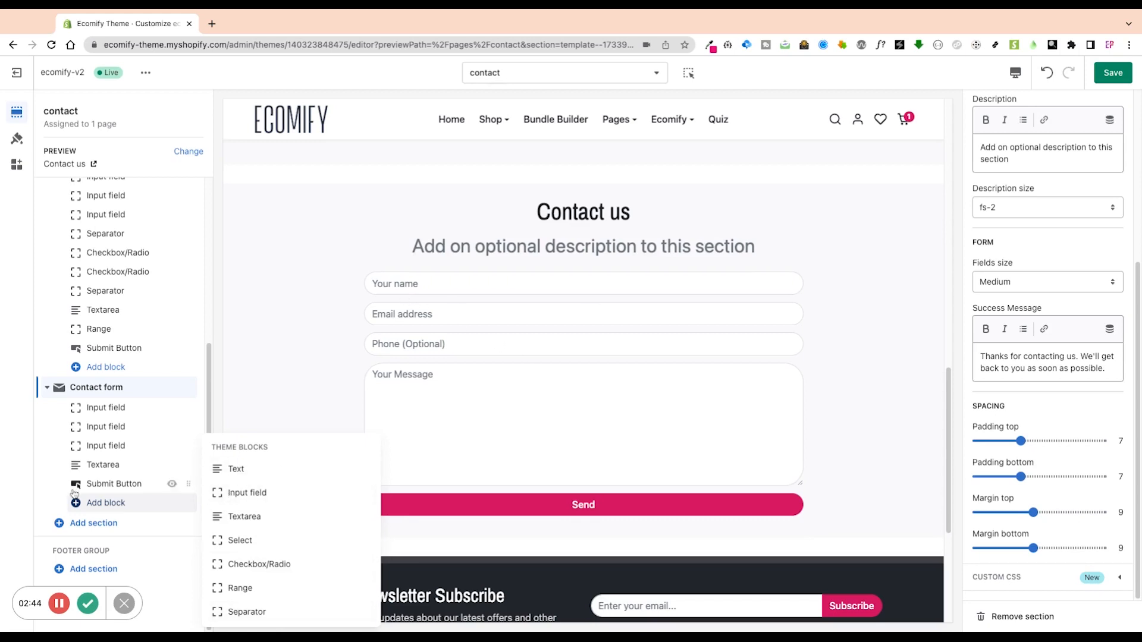
click(268, 495)
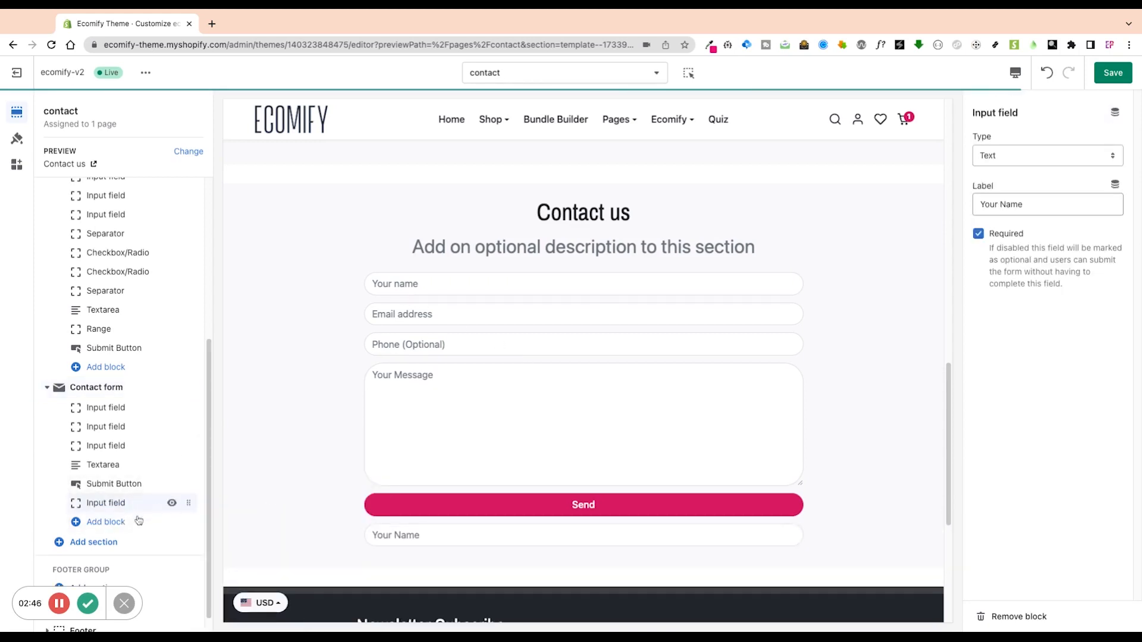
click(116, 412)
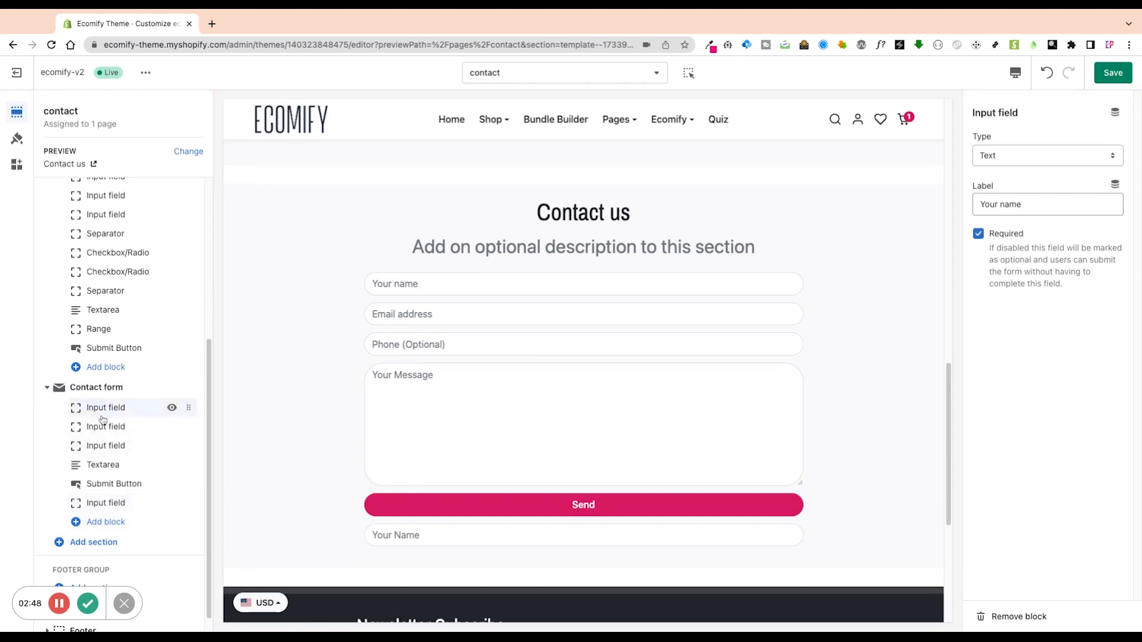
click(1013, 158)
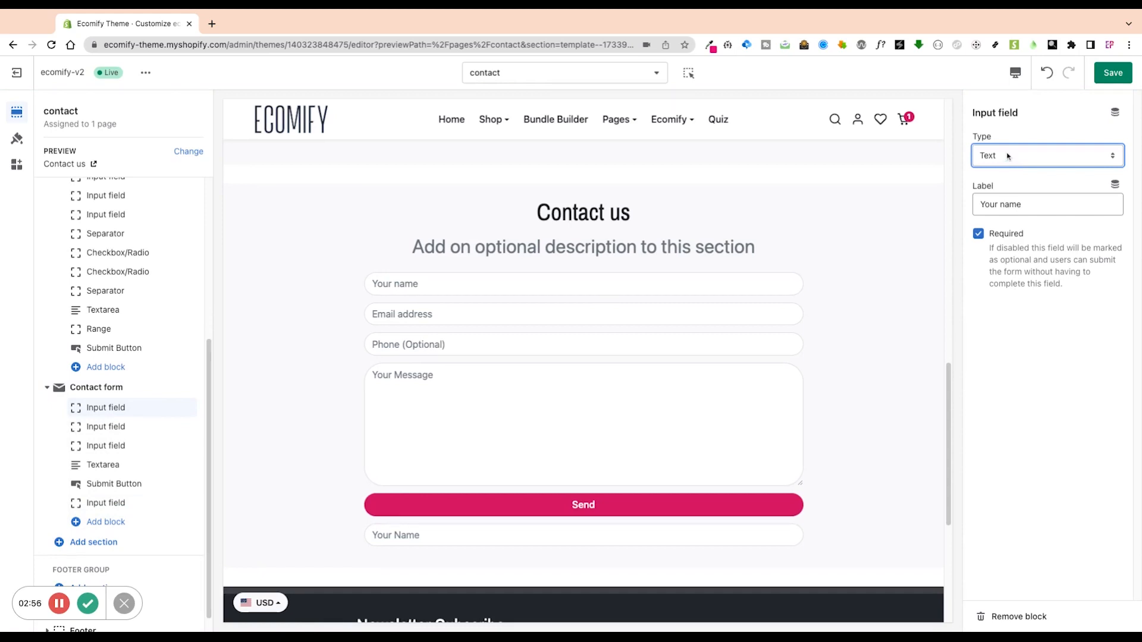
Review the type and label settings of the Your name and Email address fields.
triple_click(1031, 208)
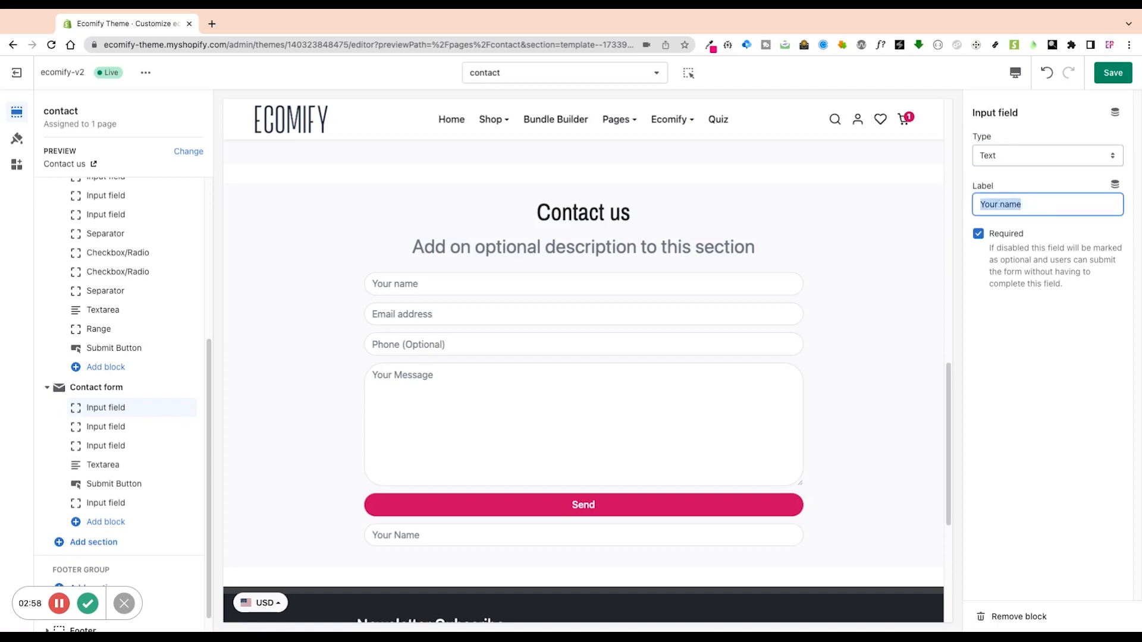
click(981, 205)
click(425, 287)
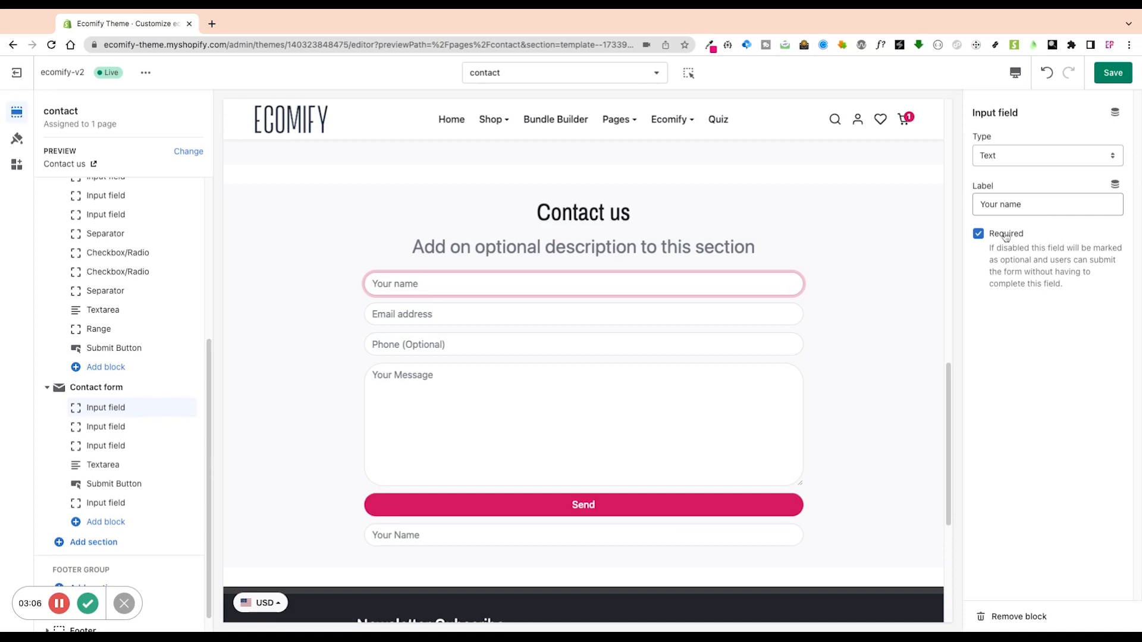
click(113, 428)
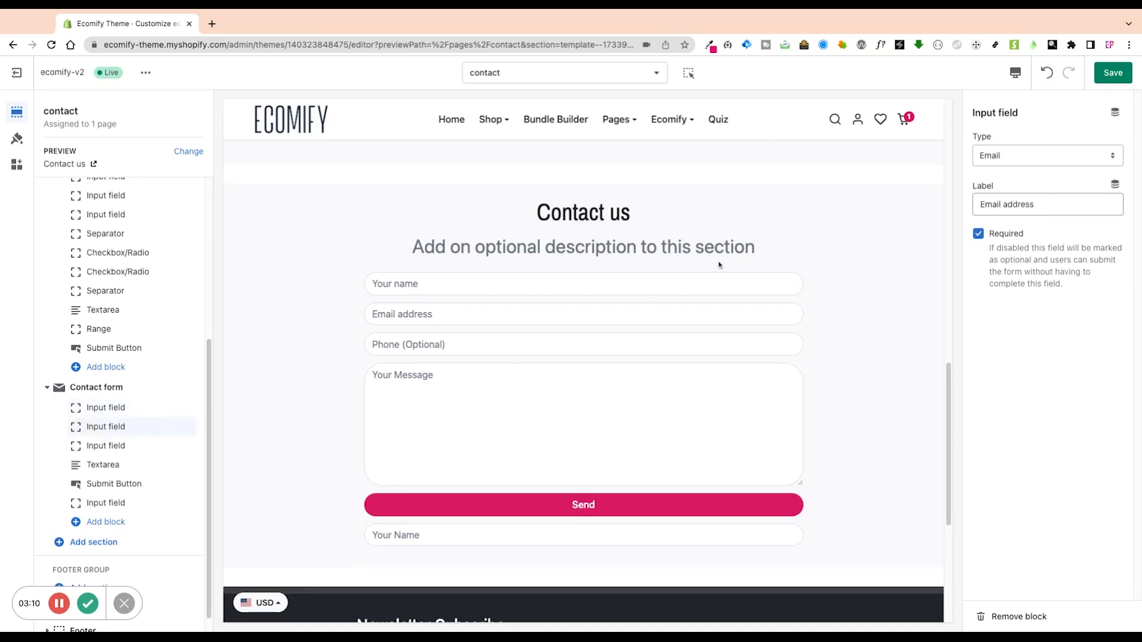
click(1012, 156)
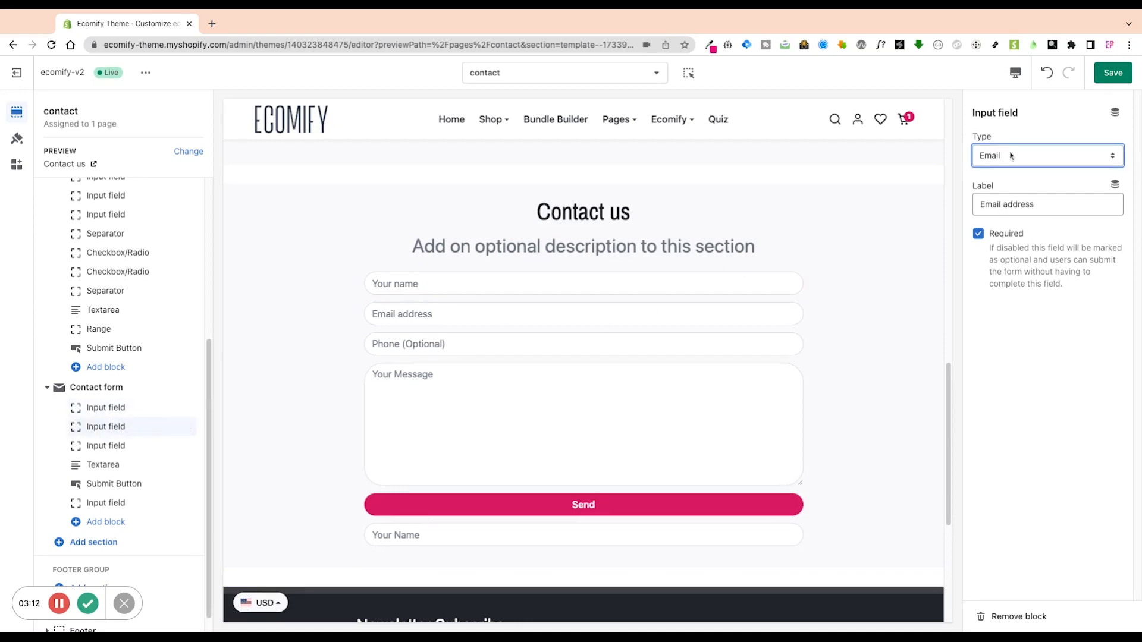
click(1019, 204)
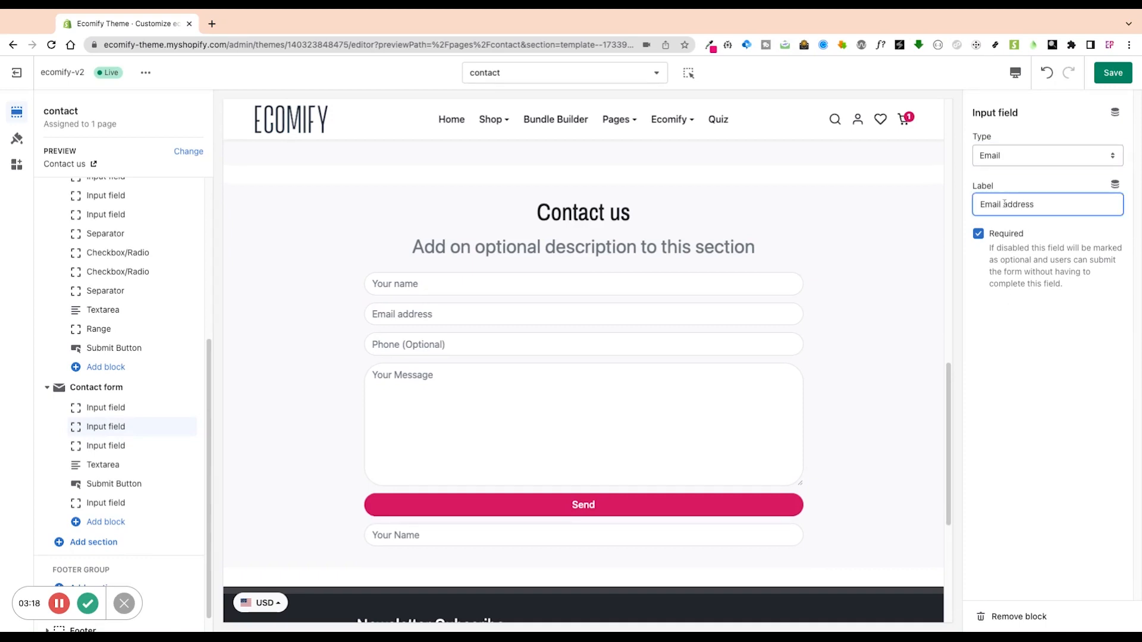
Check the Phone field's type and label, then mark it Required.
click(122, 447)
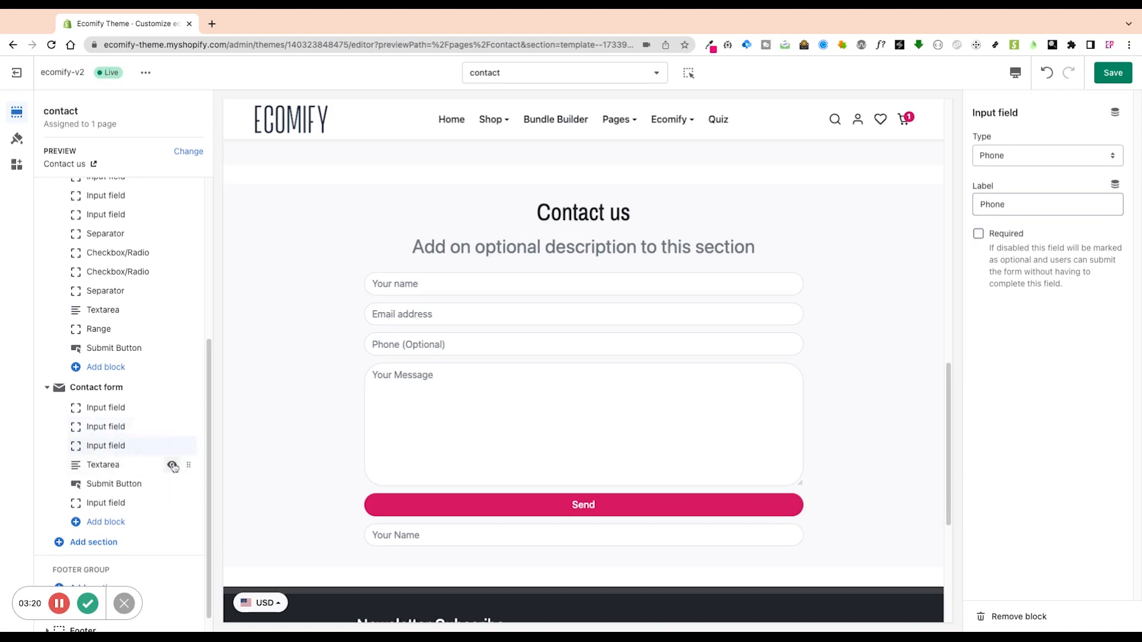
click(986, 153)
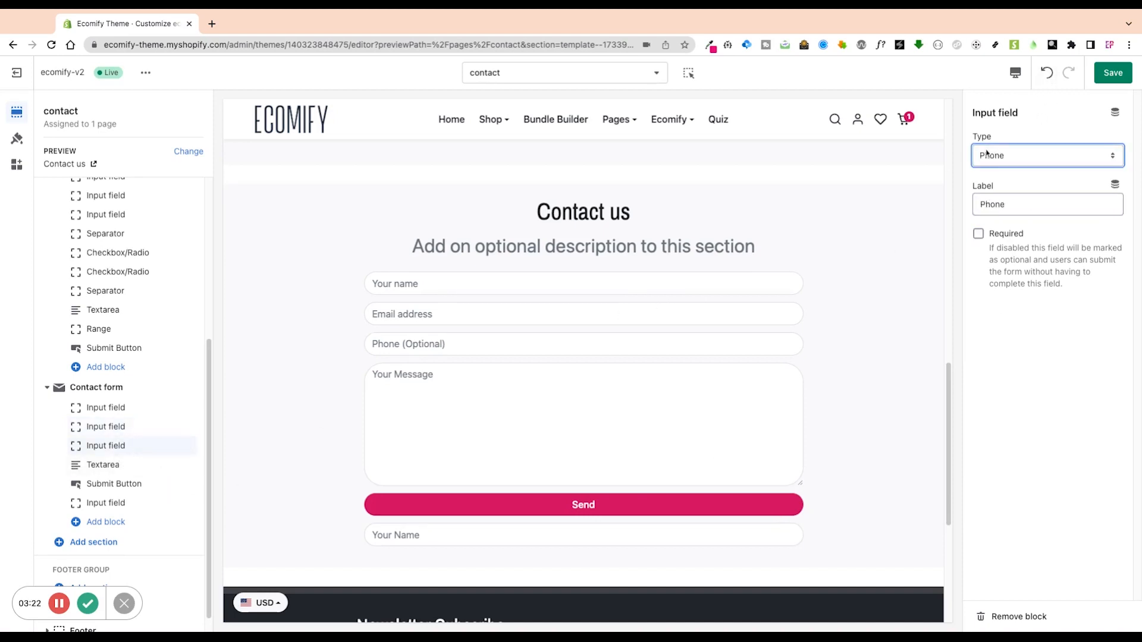
drag(1007, 205, 974, 200)
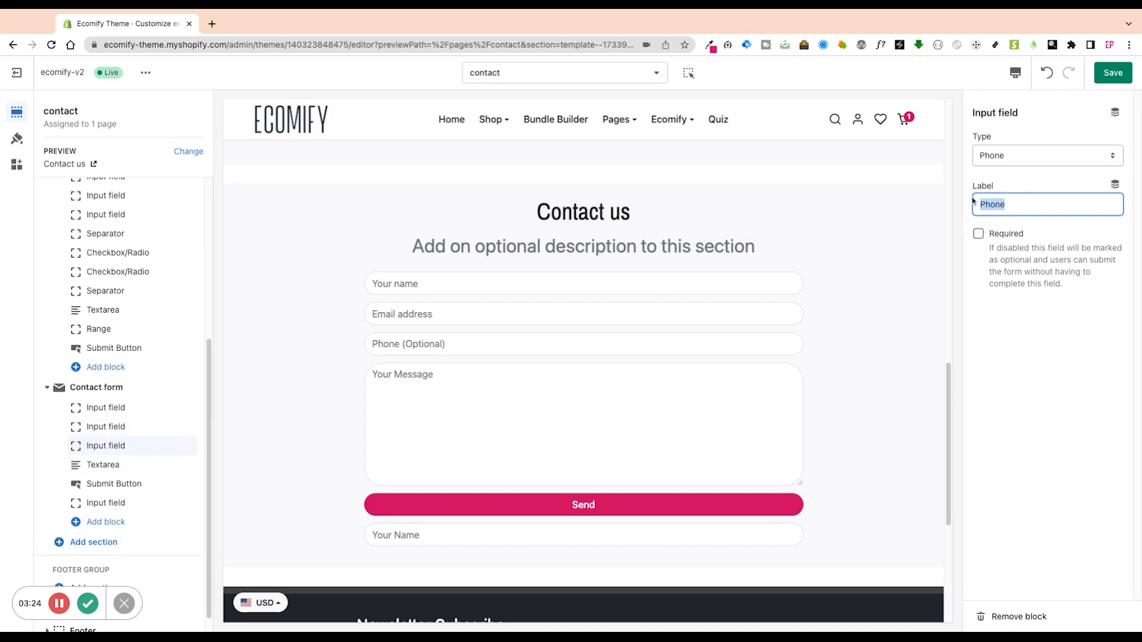
click(1008, 267)
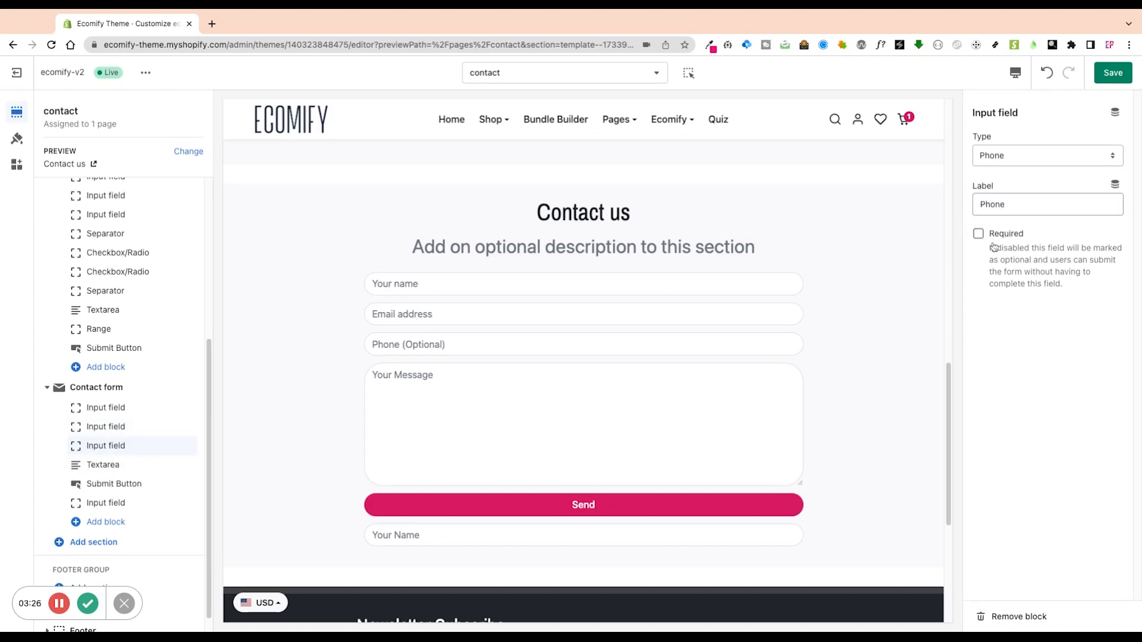
click(1003, 236)
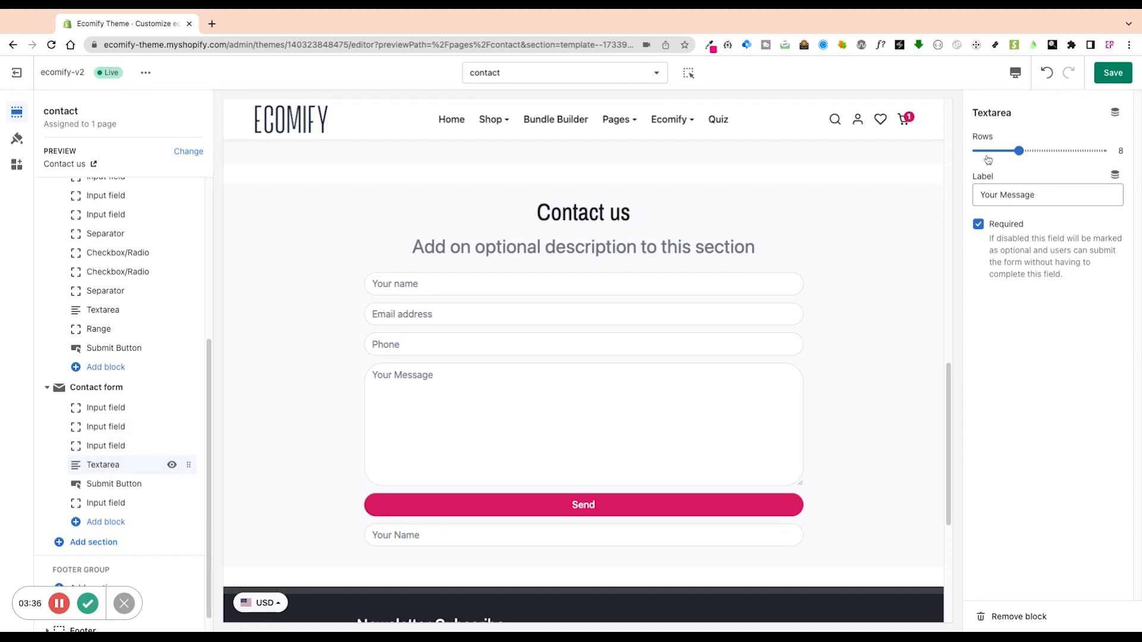
Shorten the Your Message box to 7 rows and review the Send button's text and colour.
mouse_move(1019, 151)
mouse_down()
mouse_move(999, 151)
mouse_move(1039, 151)
mouse_move(999, 151)
mouse_move(1030, 151)
mouse_move(1012, 151)
mouse_up()
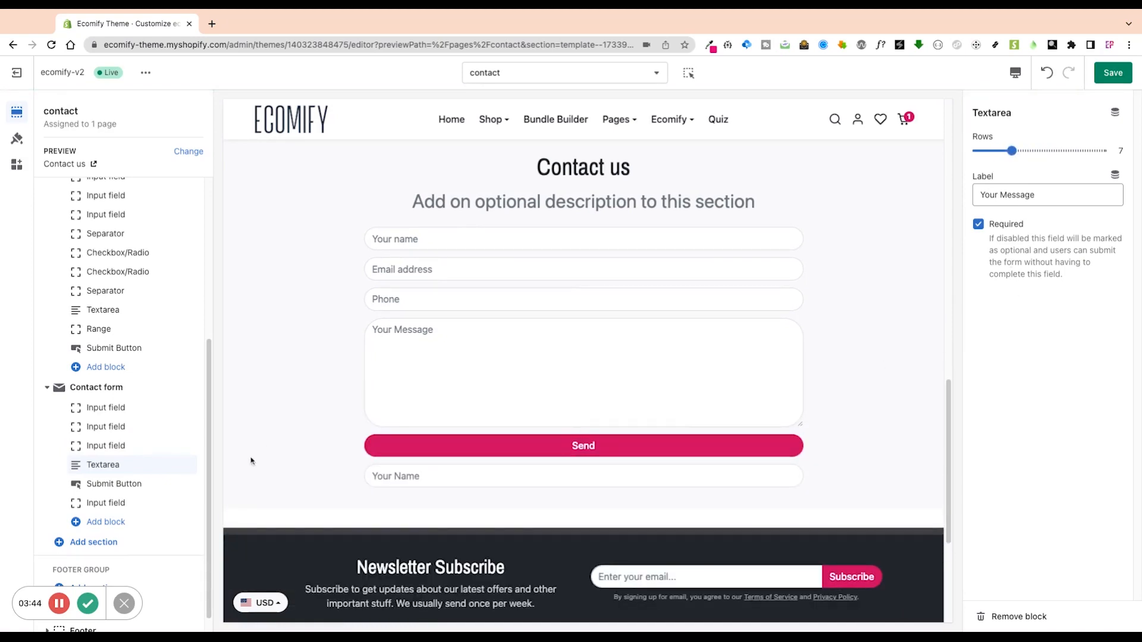
click(124, 483)
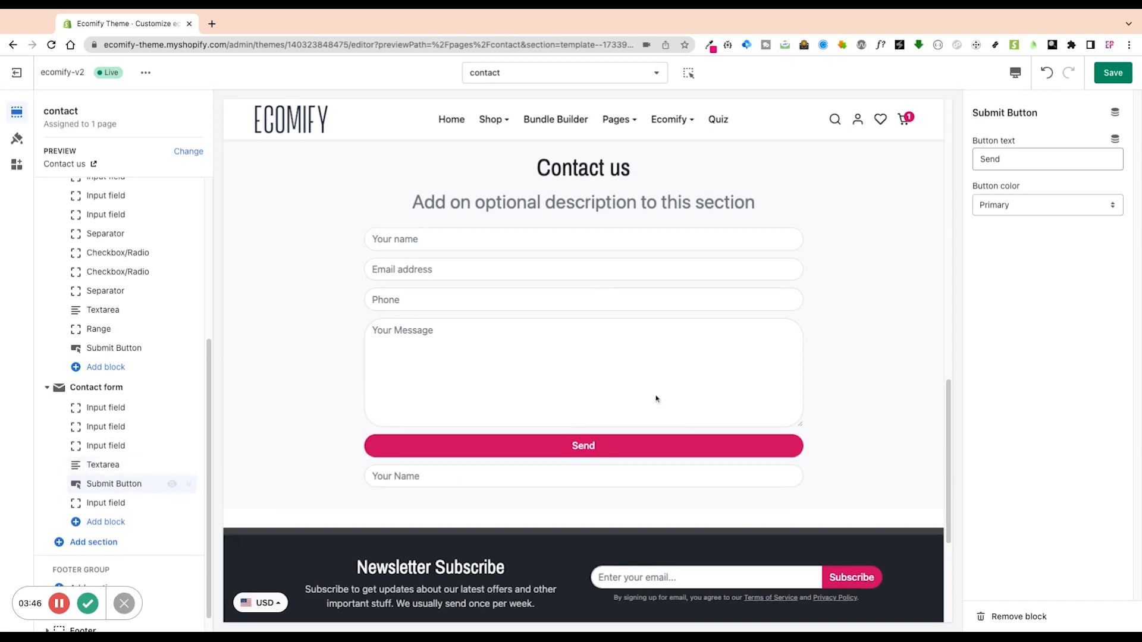
double_click(1024, 156)
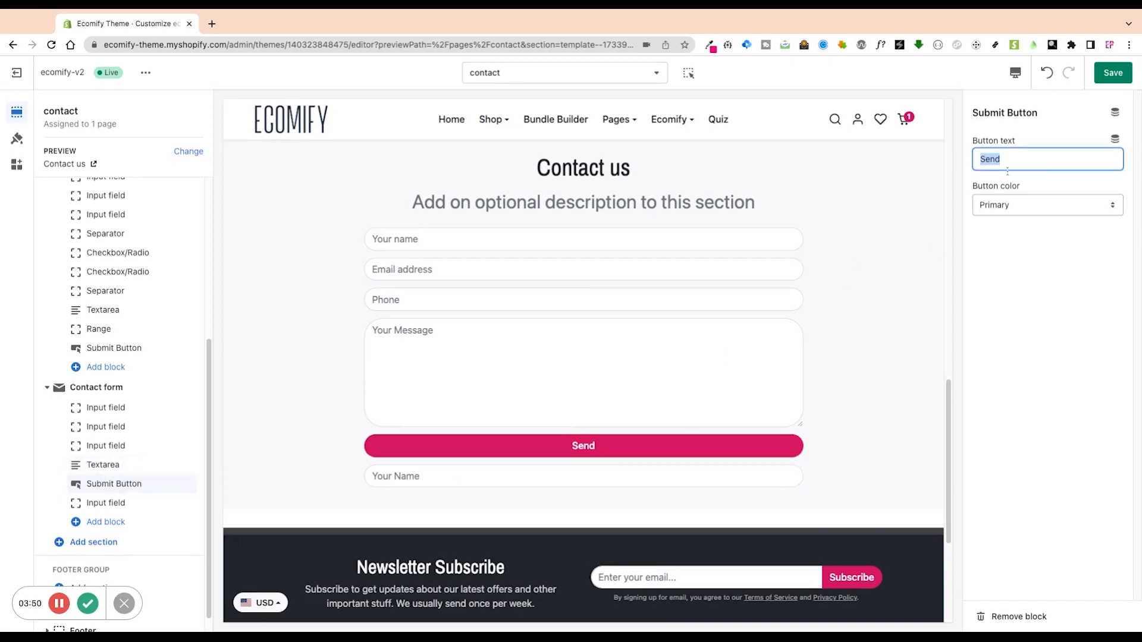
click(1022, 293)
click(1023, 212)
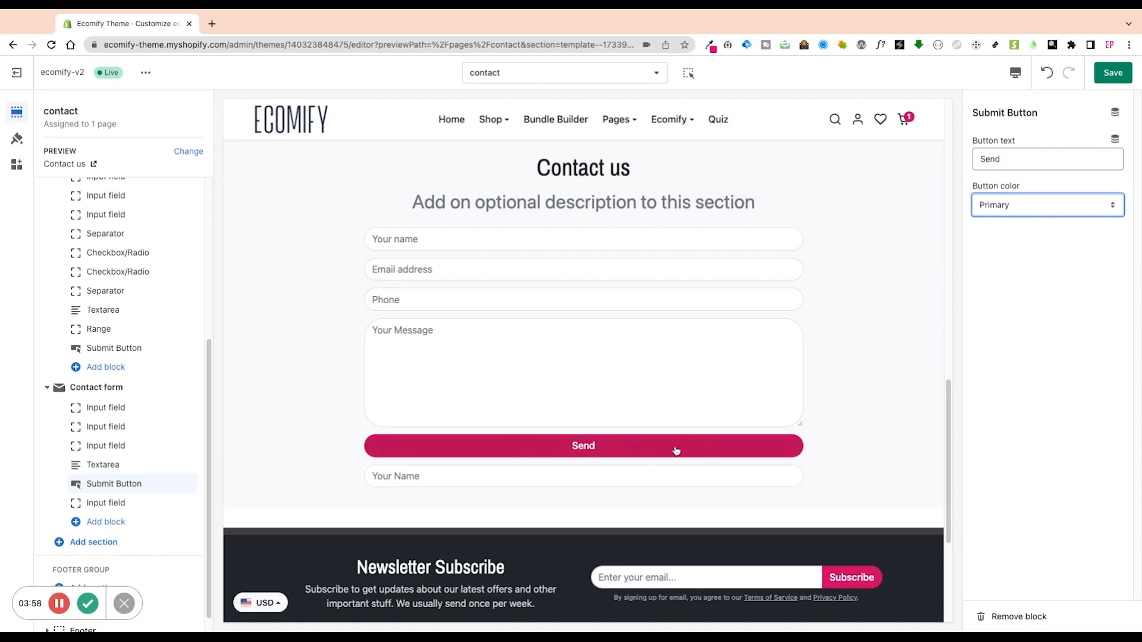
scroll(674, 442, down, 4)
click(106, 503)
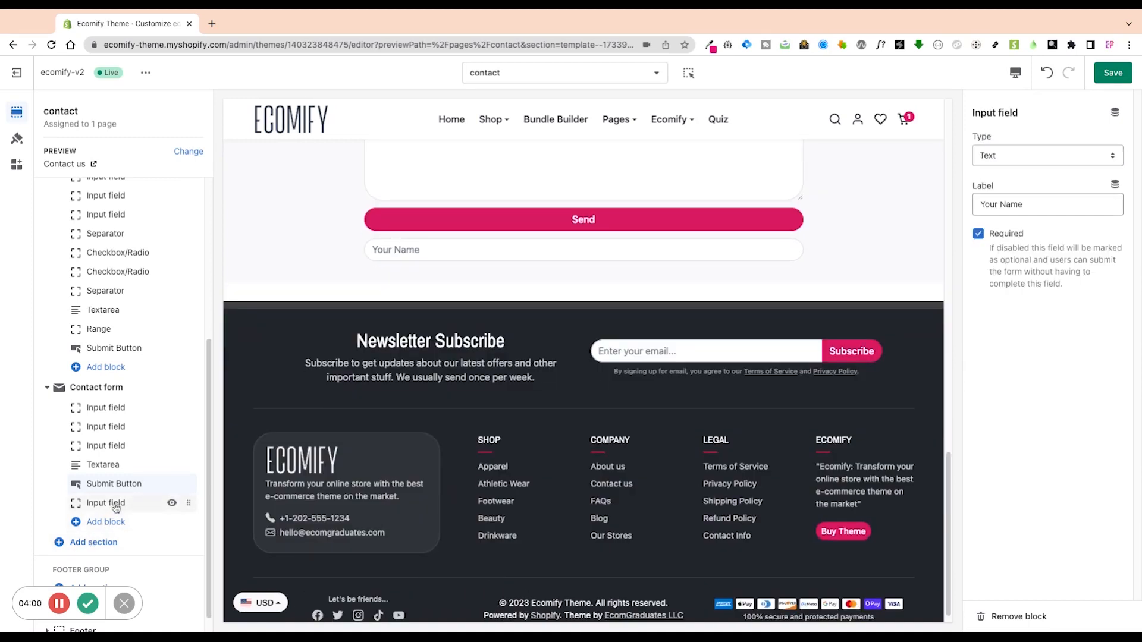
Remove the extra Your Name field and add a Select block in its place.
click(1002, 618)
click(119, 503)
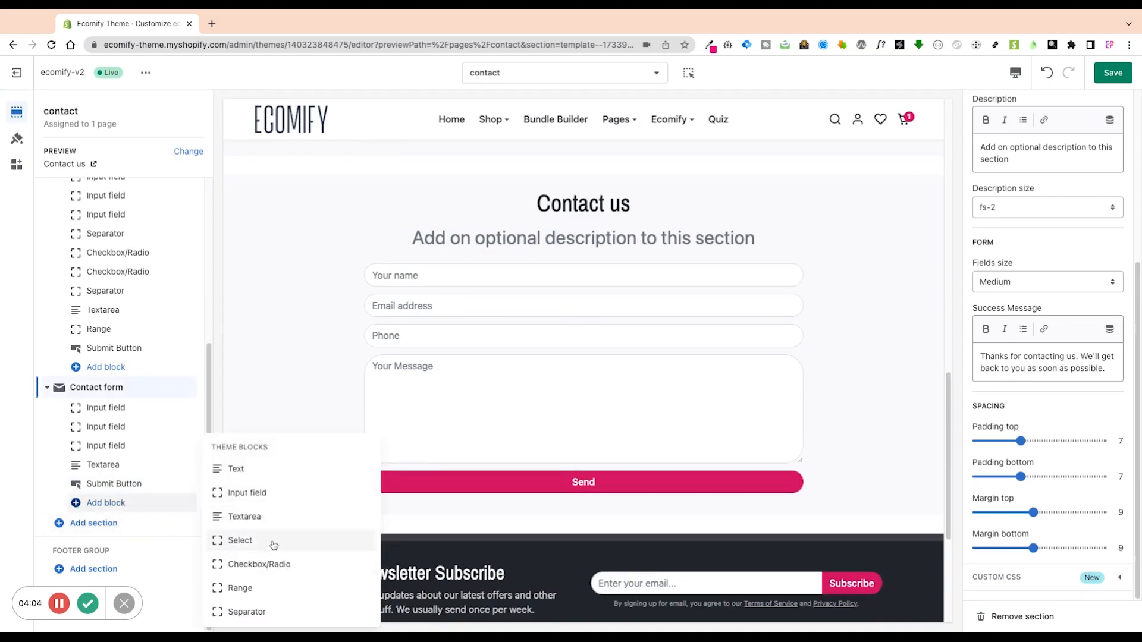
click(240, 540)
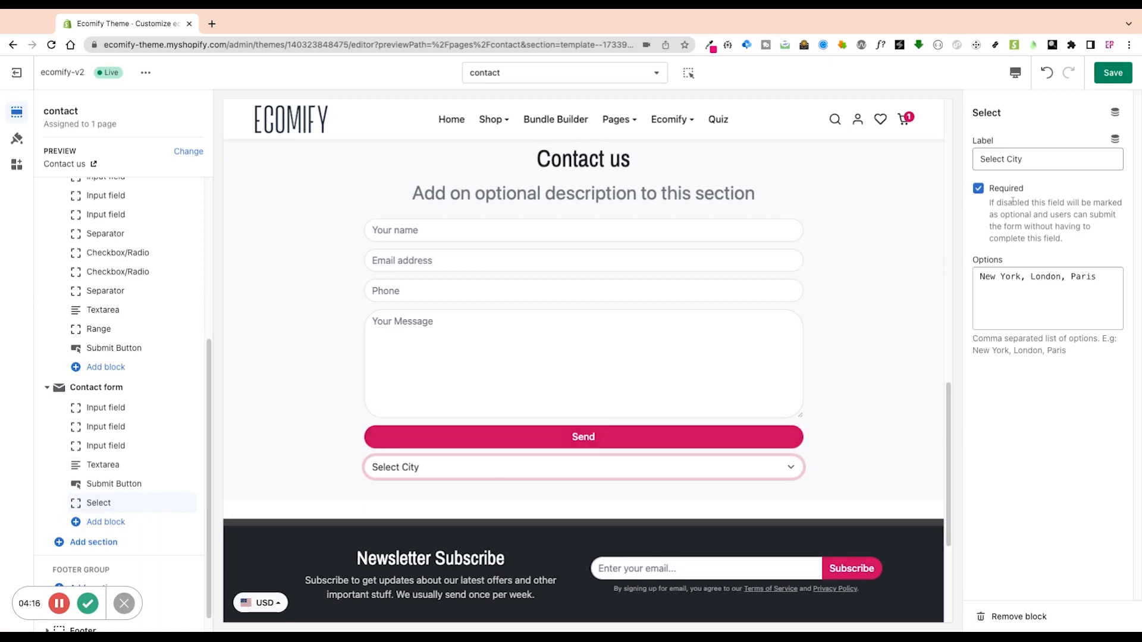
Review the Select City label and its New York, London, Paris options in the preview.
drag(1036, 159, 980, 160)
click(1033, 160)
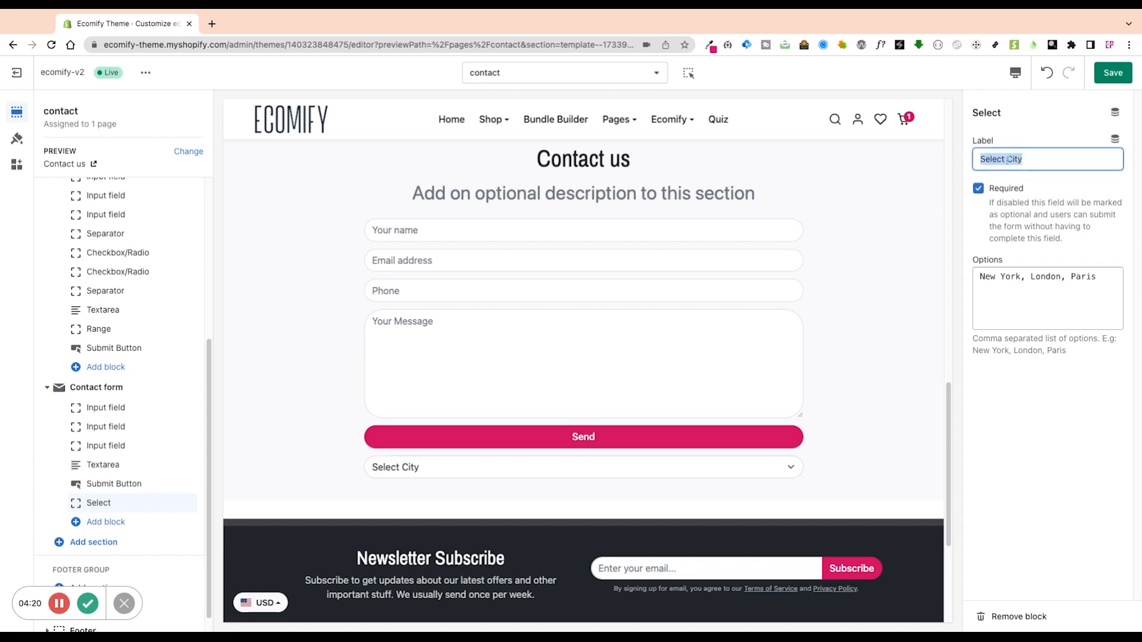
click(1010, 160)
triple_click(1013, 160)
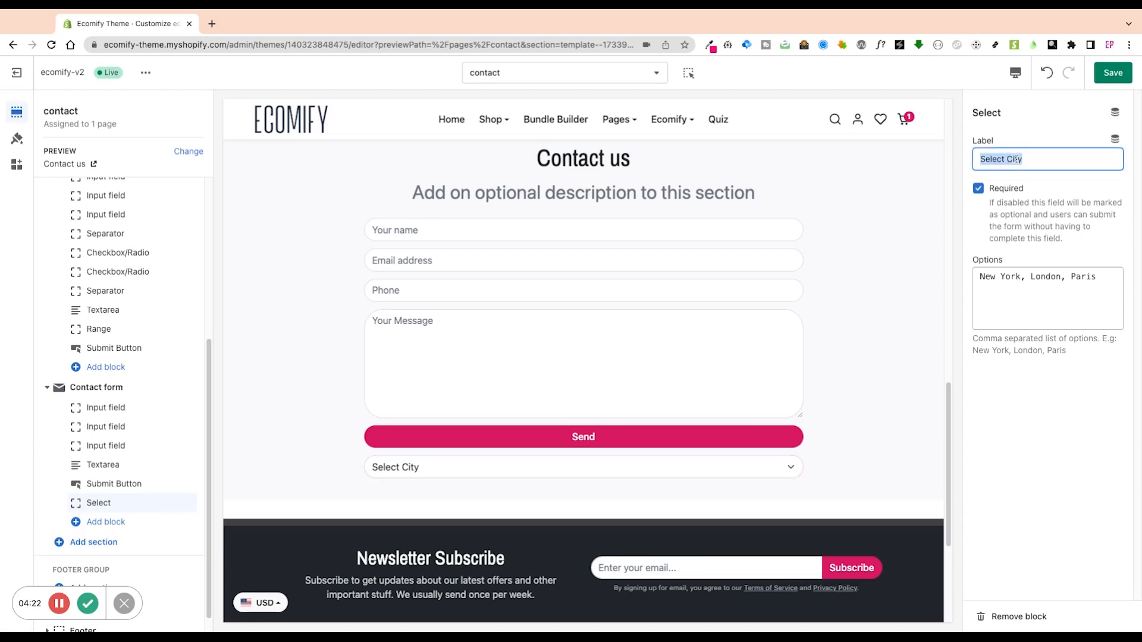
click(1013, 160)
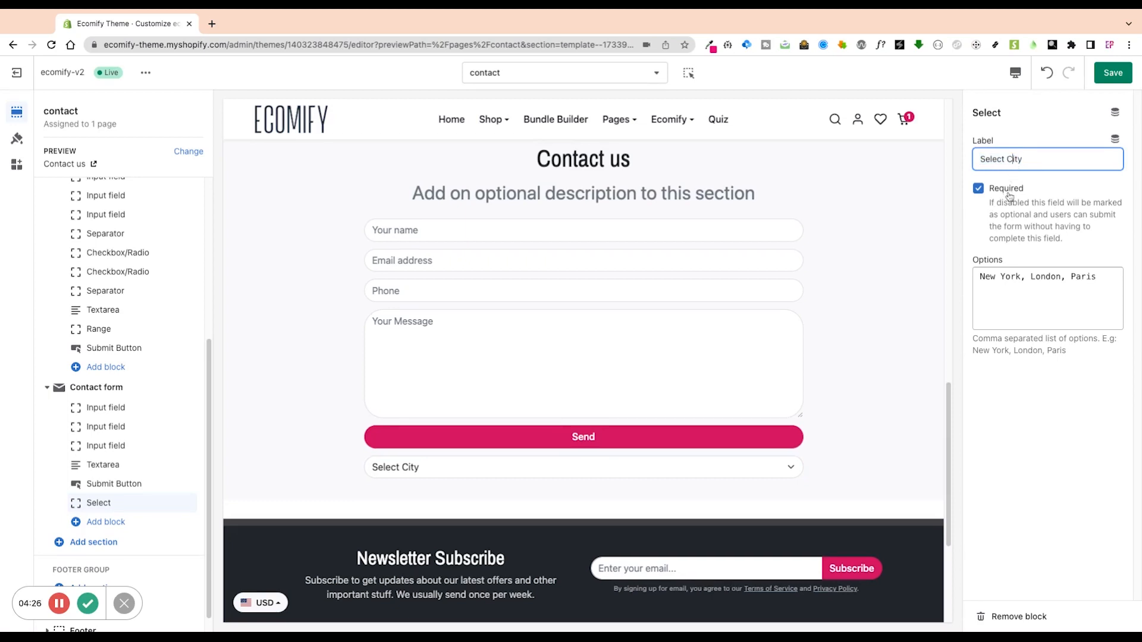
click(982, 279)
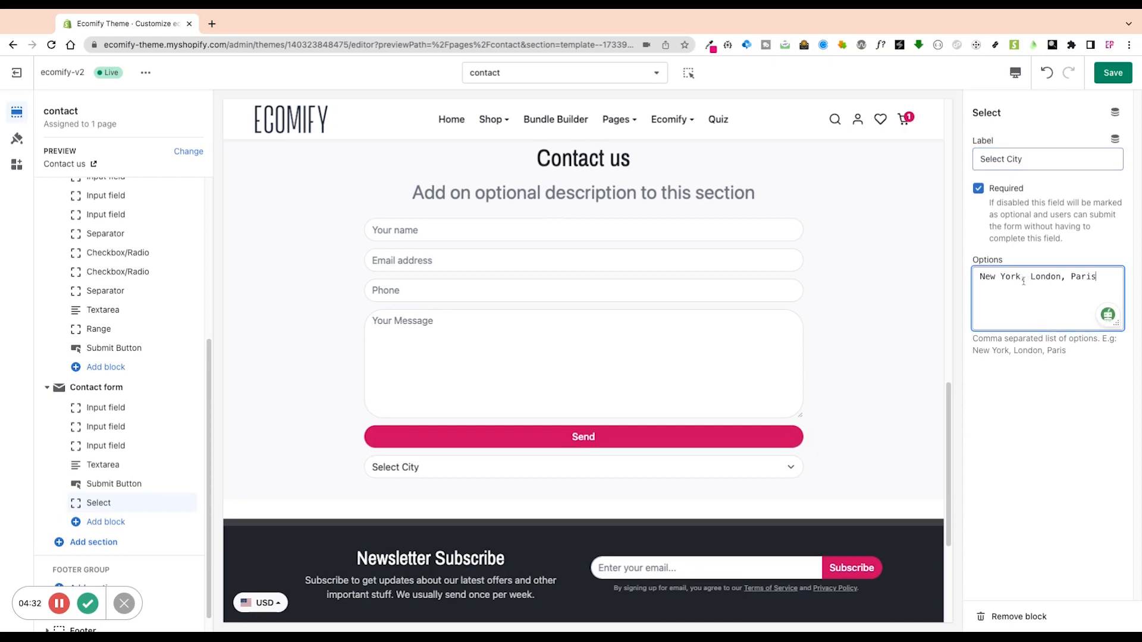
click(610, 467)
scroll(119, 499, down, 1)
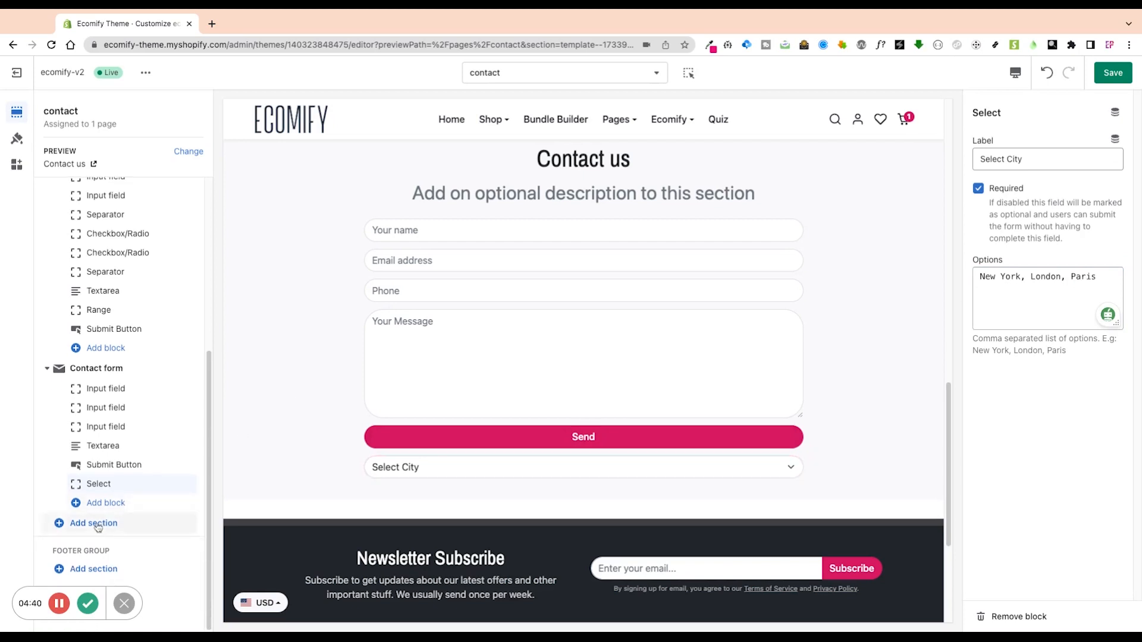
click(106, 503)
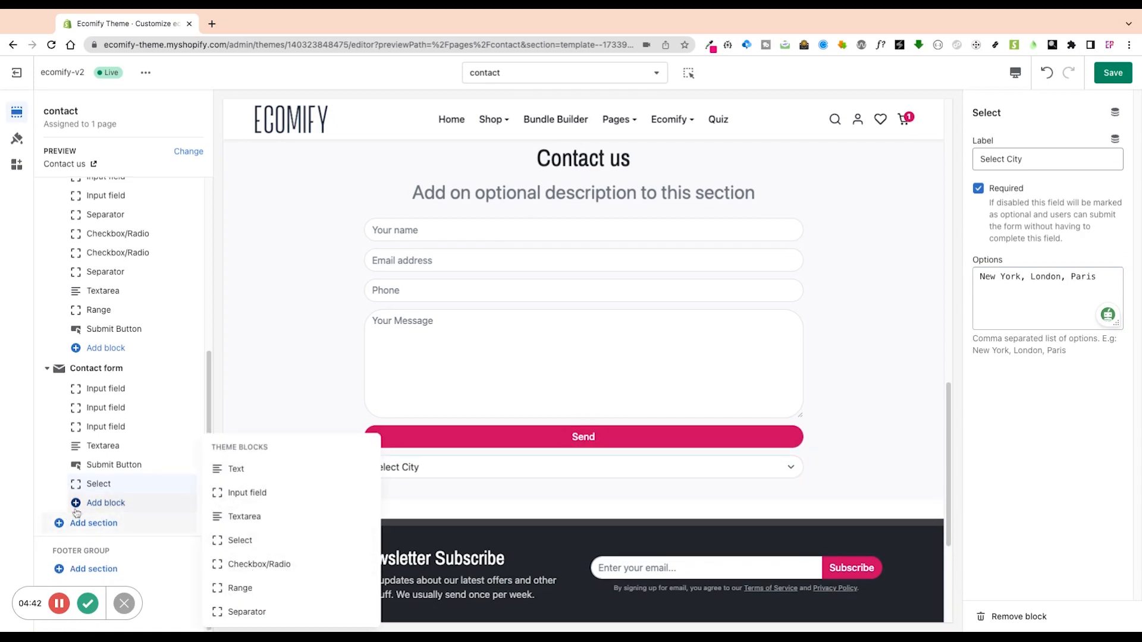
Add a Checkbox/Radio block with New York, London and Paris and switch it to Radio.
click(290, 566)
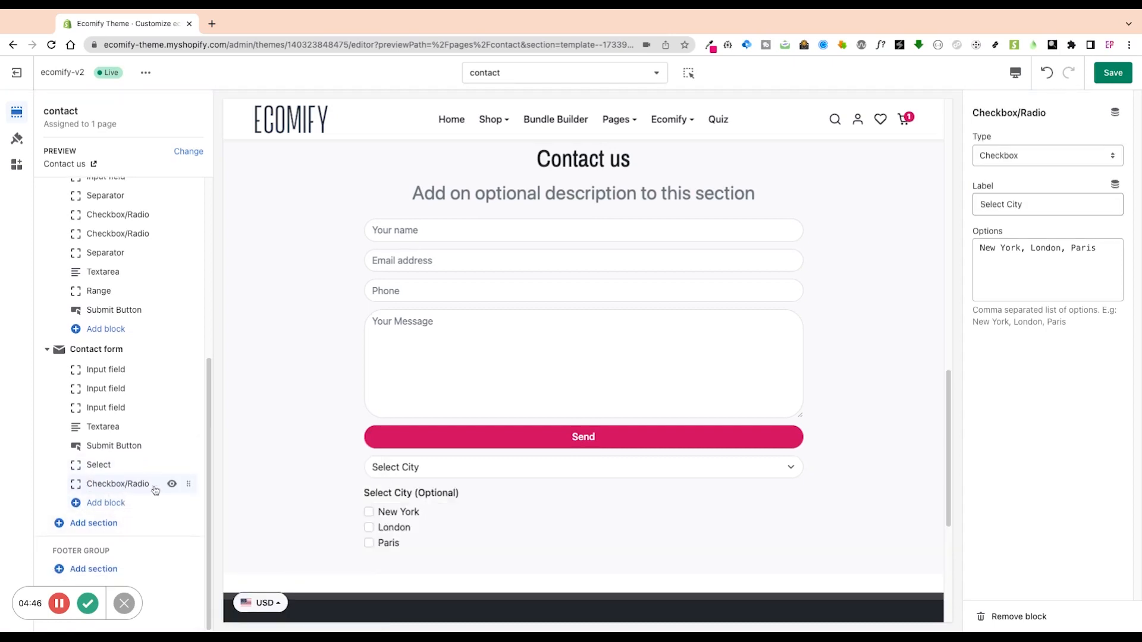
scroll(396, 280, down, 4)
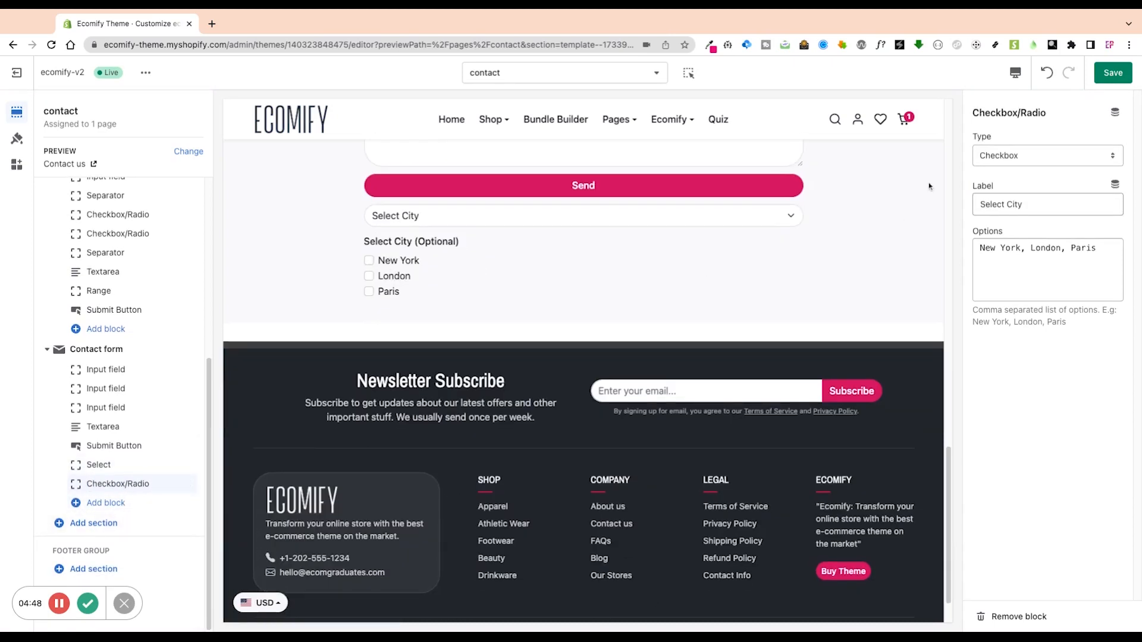
click(1038, 157)
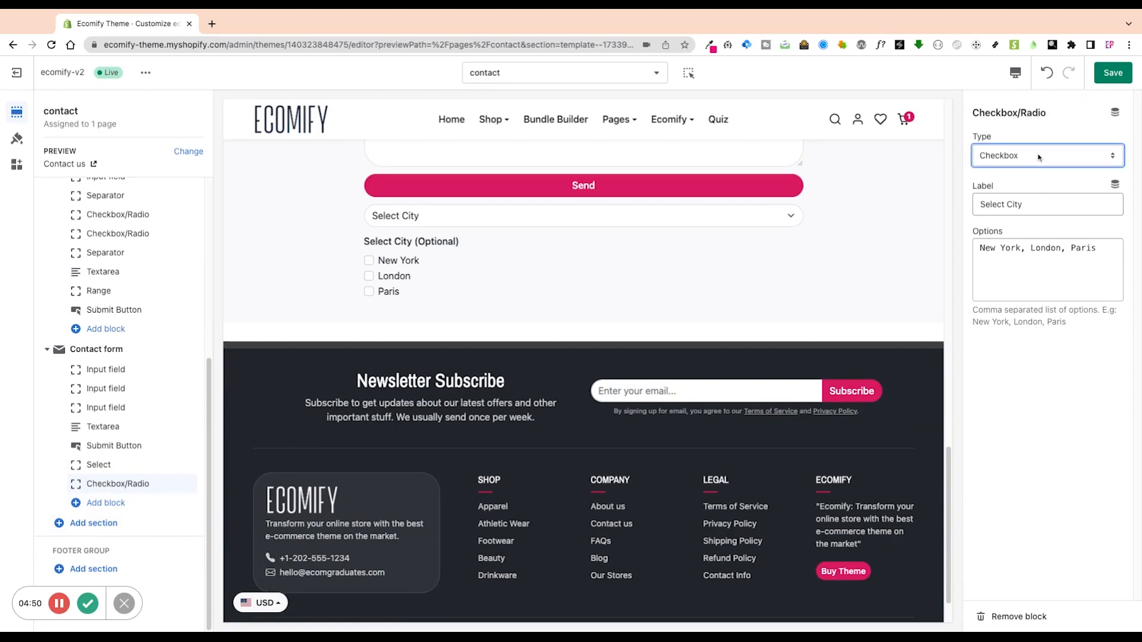
click(369, 261)
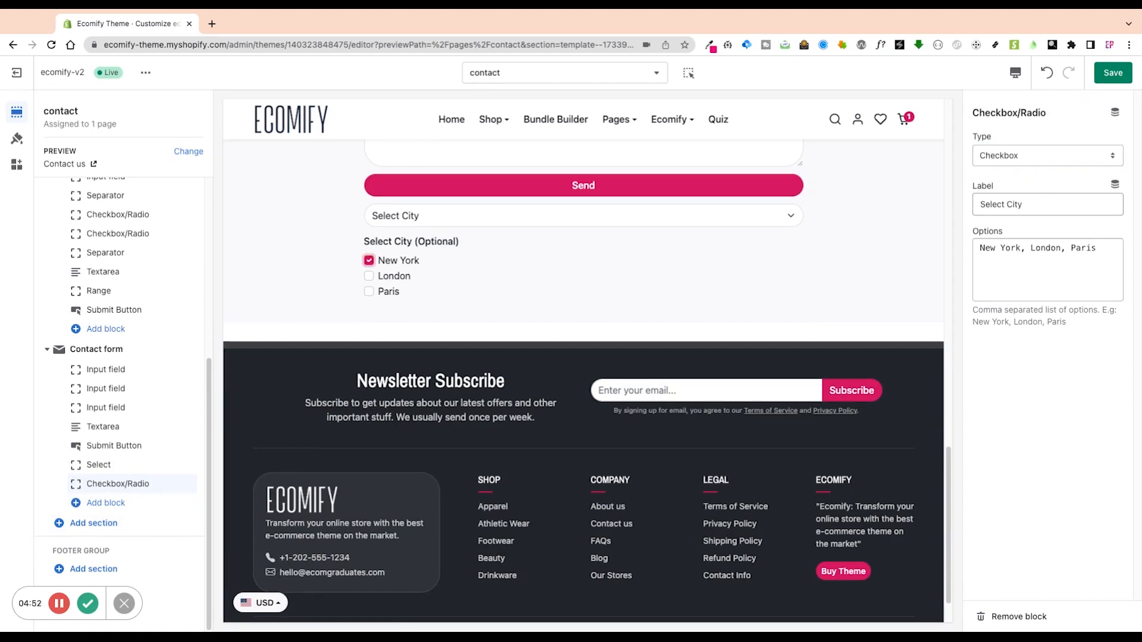
click(369, 276)
click(1036, 160)
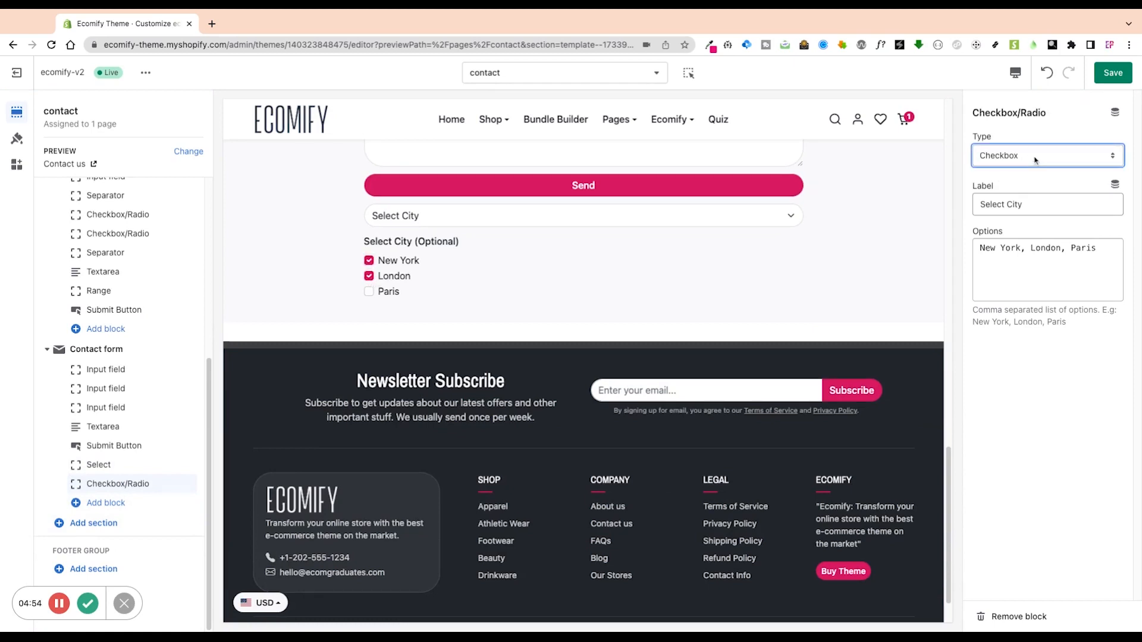
click(1032, 169)
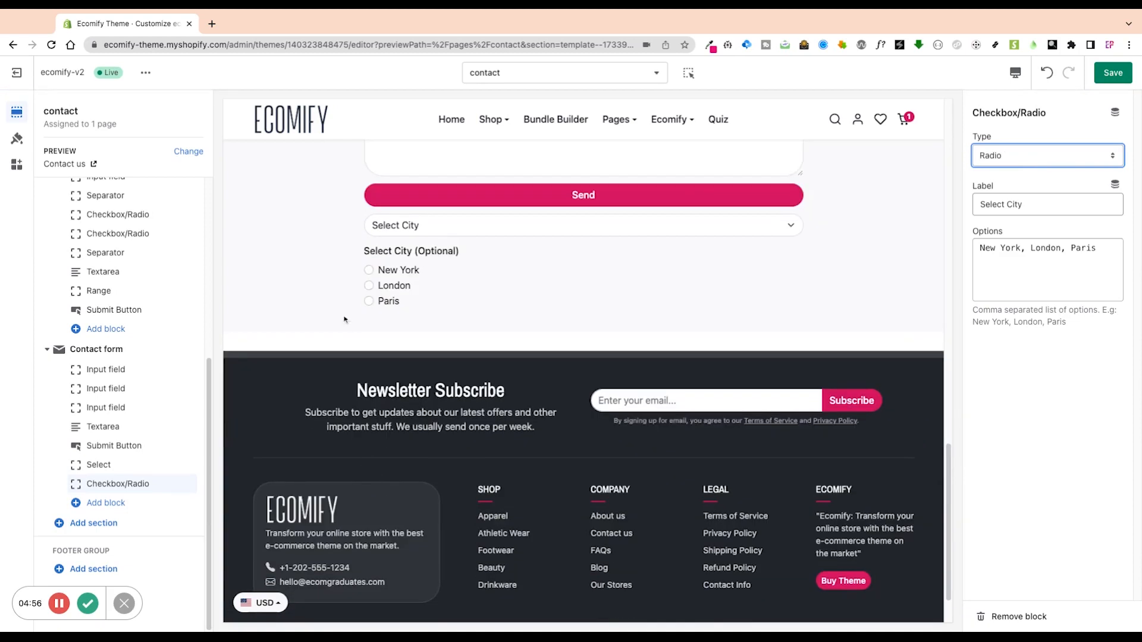
click(368, 270)
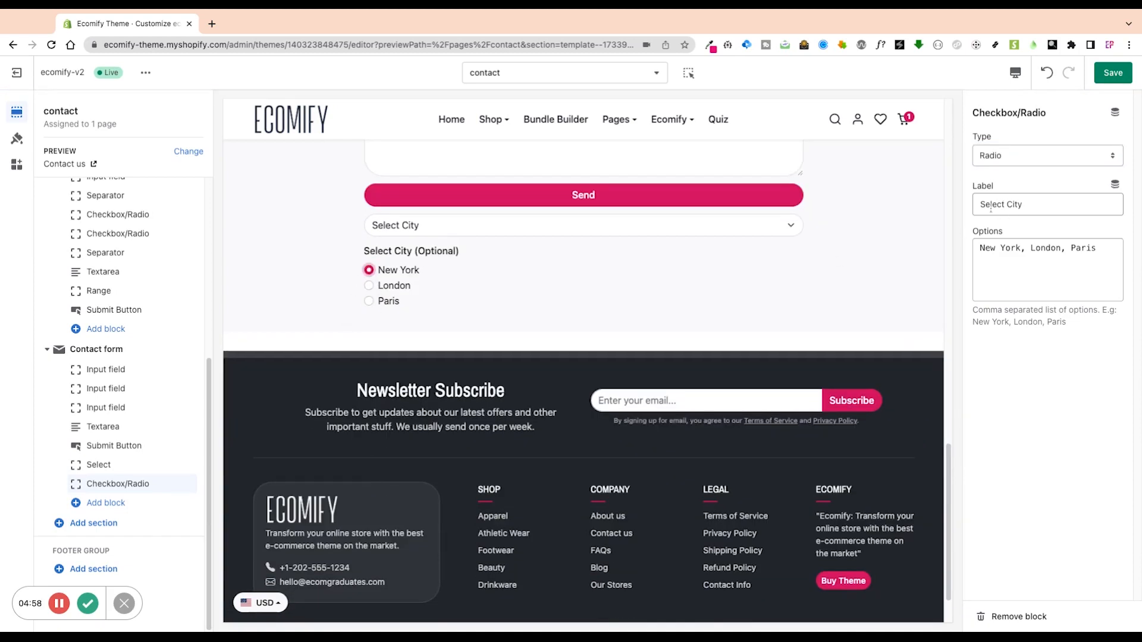
Review the optional 'Select City' label and its New York, London, Paris options.
triple_click(1026, 204)
click(980, 250)
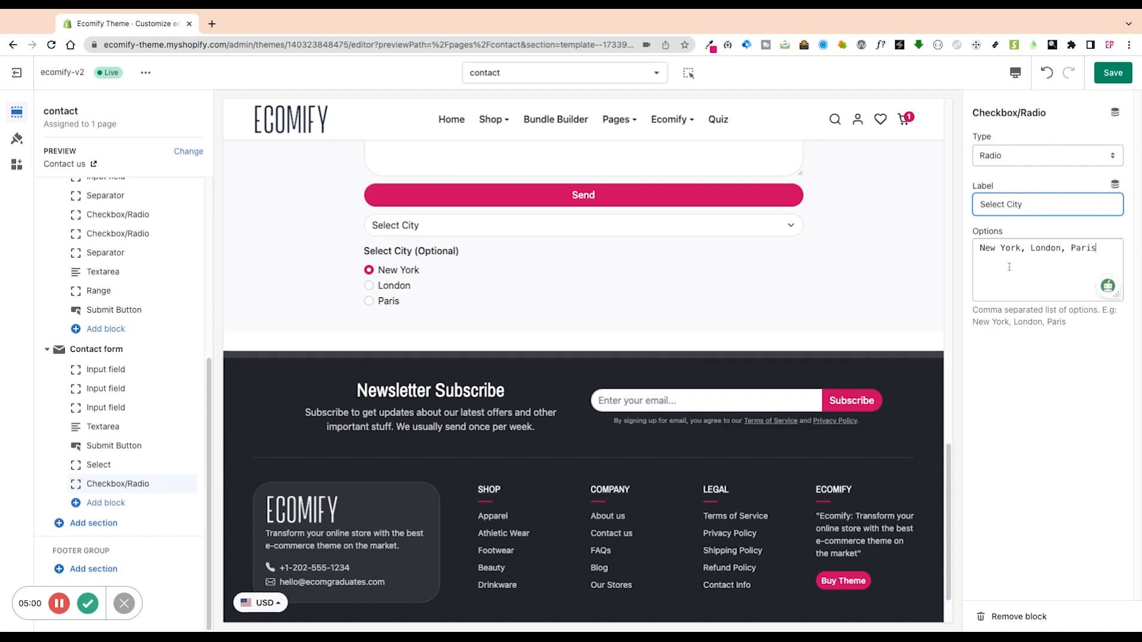
key(shift+Right)
key(shift+Right)
key(shift+Right)
key(shift+Right)
key(shift+Right)
key(shift+Right)
key(shift+Right)
key(shift+Right)
key(shift+Right)
key(shift+Right)
key(shift+Right)
key(shift+Right)
key(shift+Right)
key(shift+Right)
key(shift+Right)
key(shift+Right)
key(shift+Right)
key(shift+Right)
key(shift+Right)
key(shift+Right)
click(1021, 263)
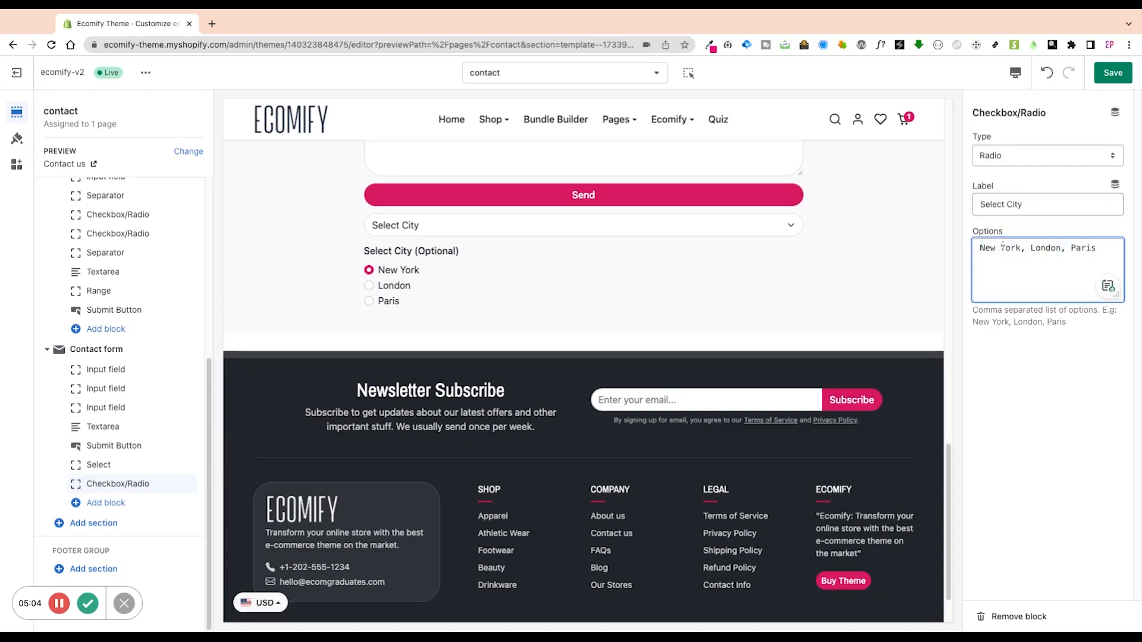
drag(980, 250, 1098, 251)
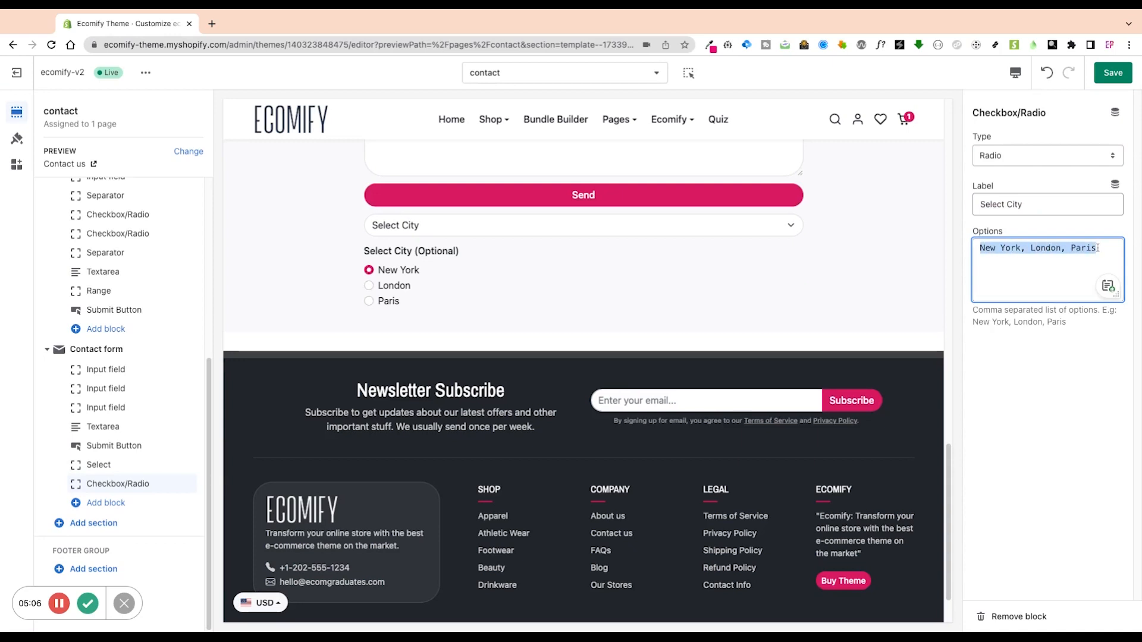
click(1066, 264)
click(106, 503)
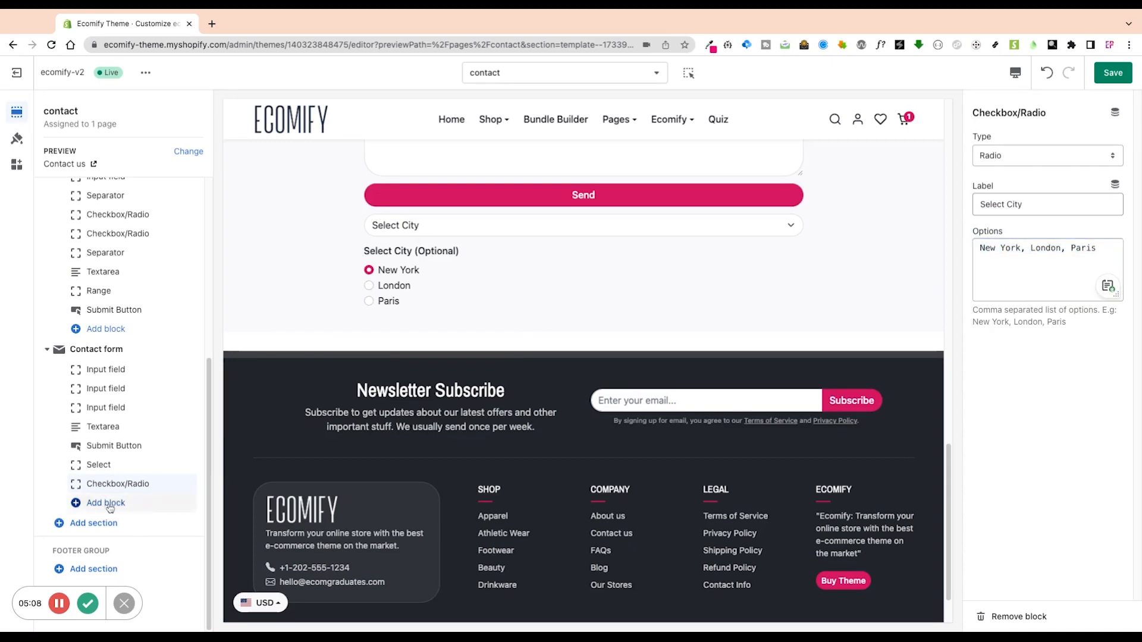
Add a 'Rate us' range slider block to the contact form.
click(240, 588)
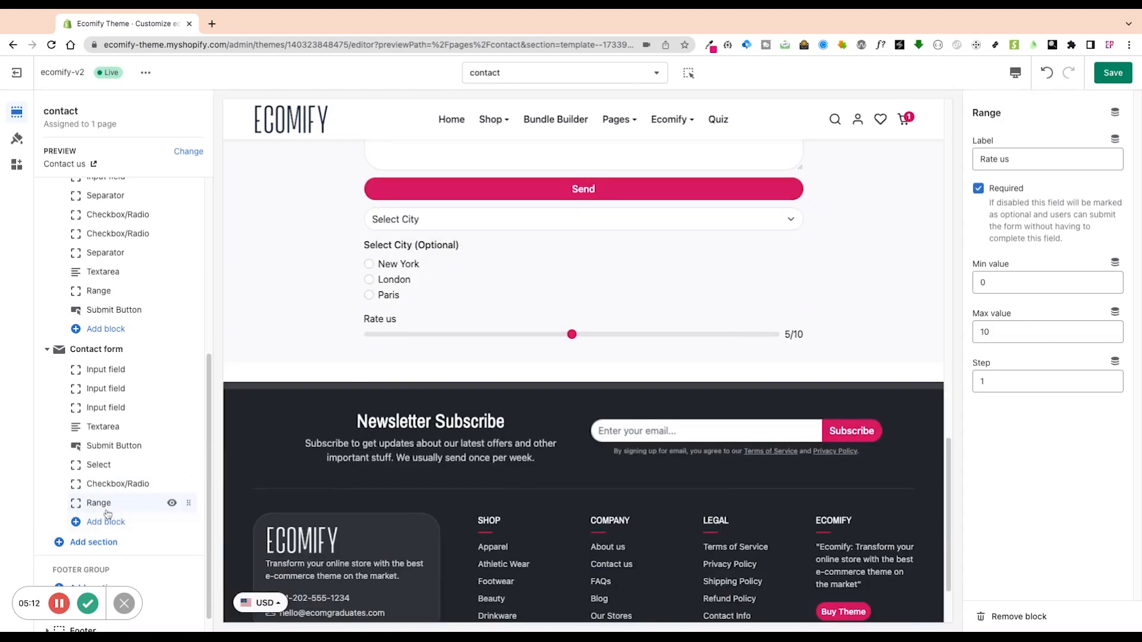
triple_click(1023, 157)
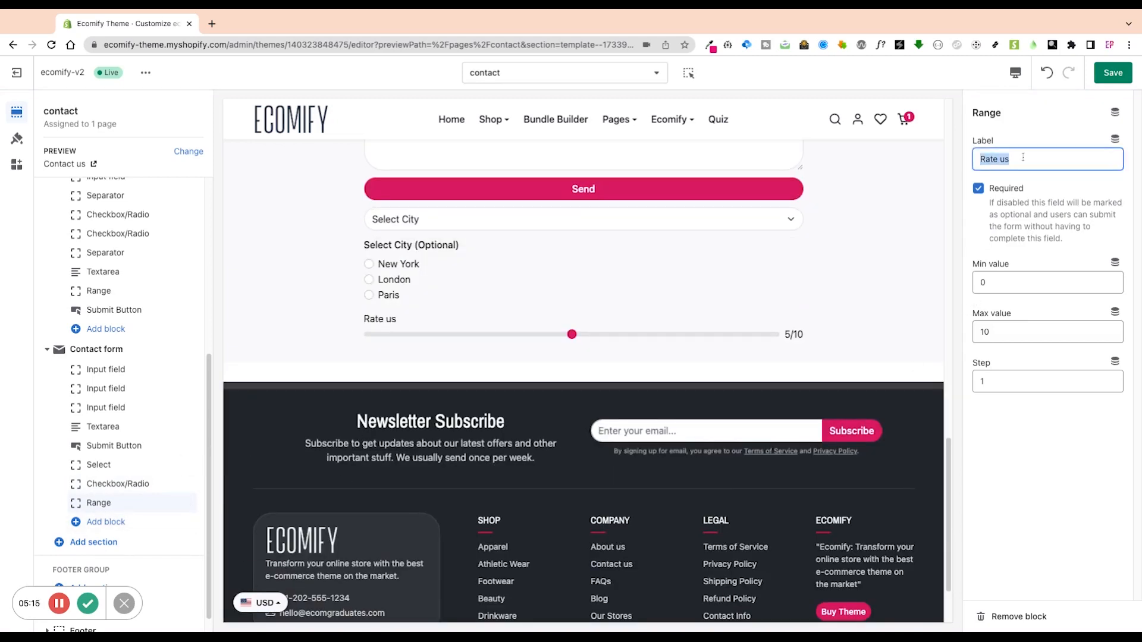
click(983, 159)
Move the Rate us slider in the preview down to 1/10, then up to 9/10.
click(548, 336)
click(498, 336)
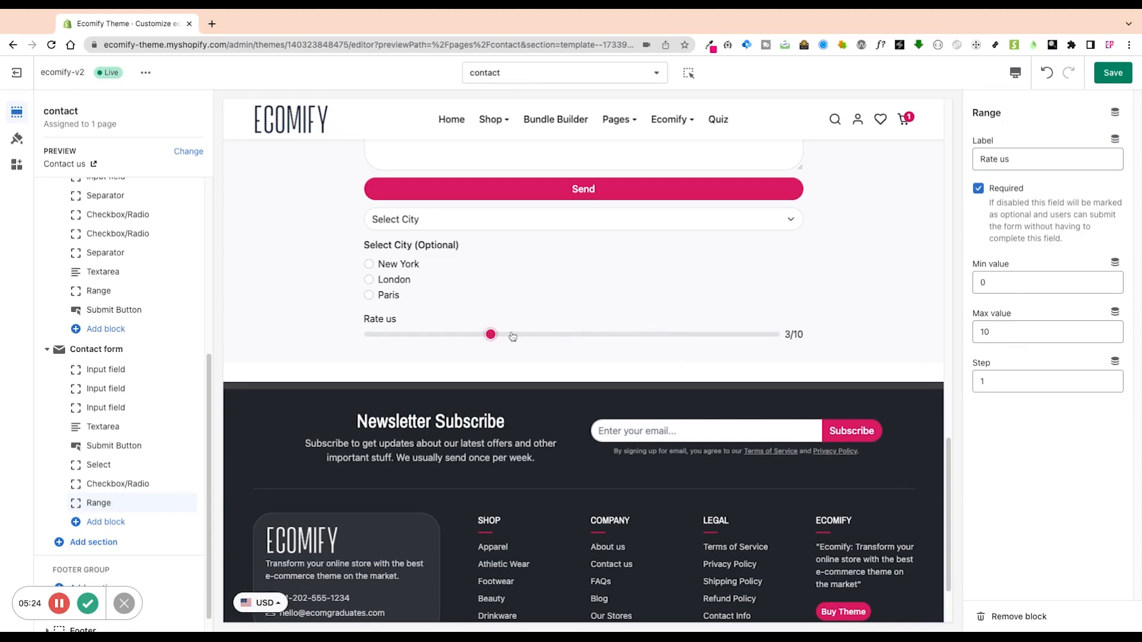
click(572, 336)
click(661, 336)
key(Left)
key(Left)
key(Left)
key(Left)
key(Left)
key(Left)
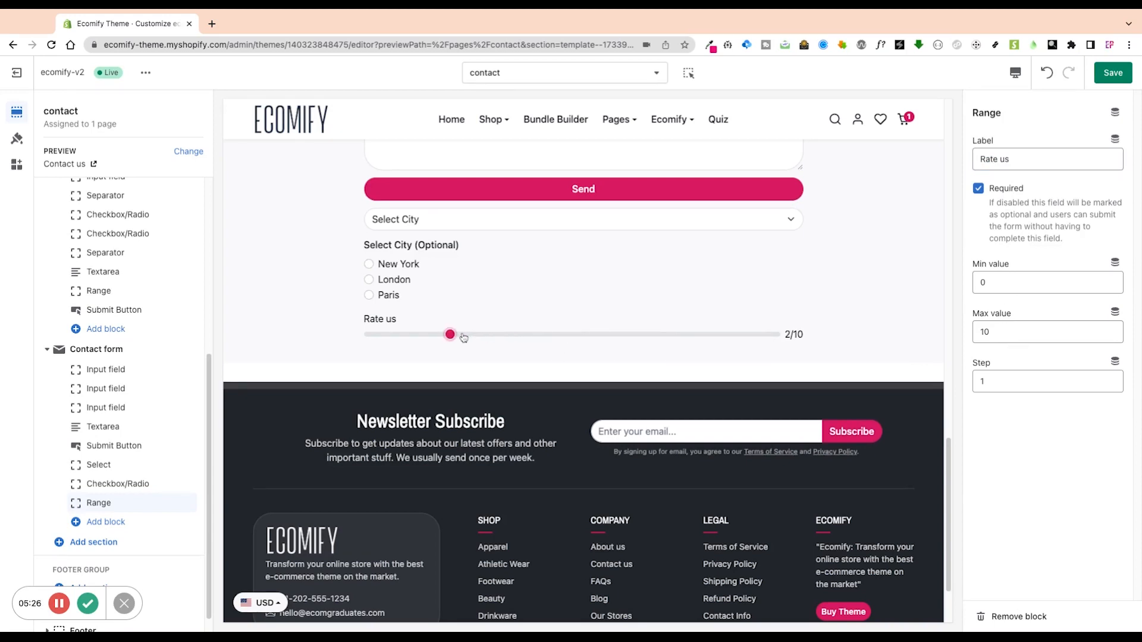
click(616, 335)
click(727, 337)
Add a Separator block with 0.5 border opacity and top and bottom margins of 7.
click(98, 523)
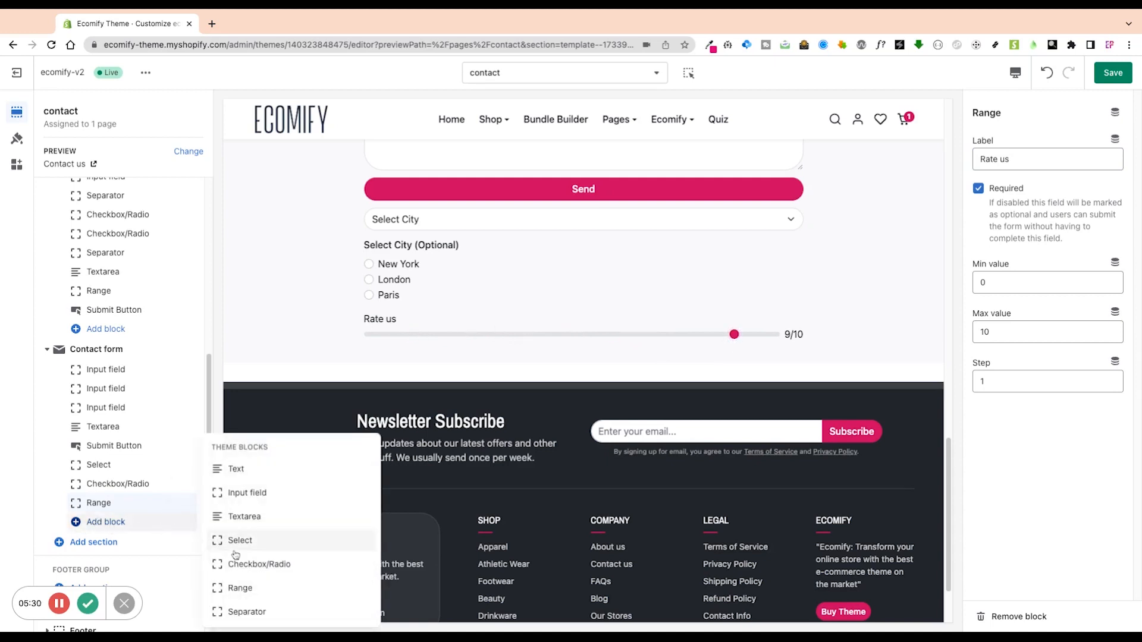
click(251, 612)
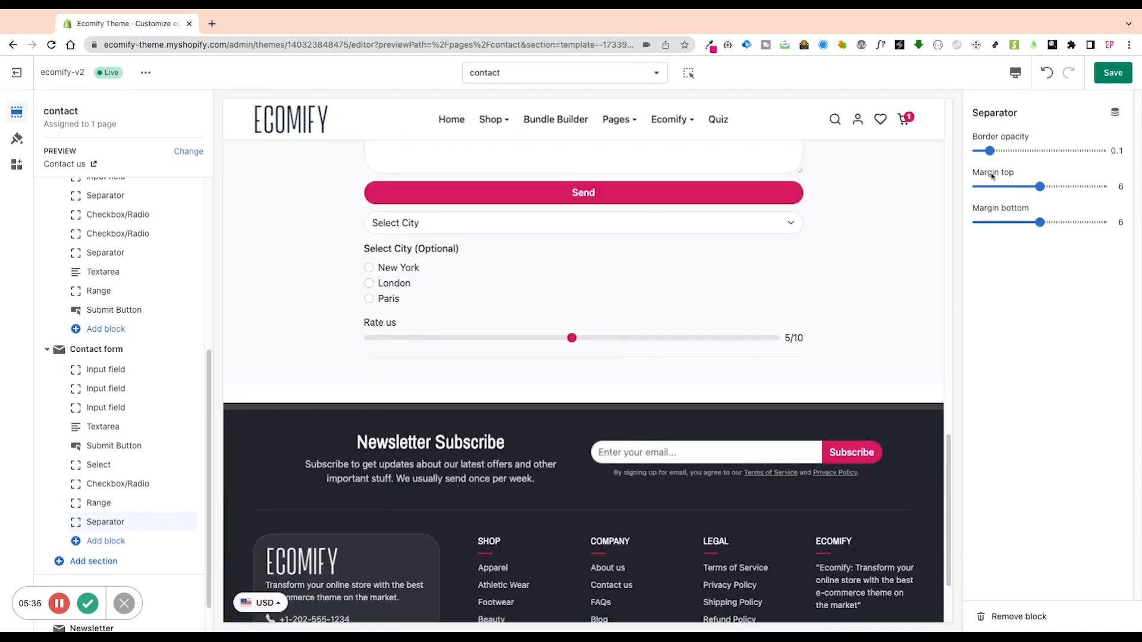
click(1008, 186)
drag(1020, 152, 1039, 151)
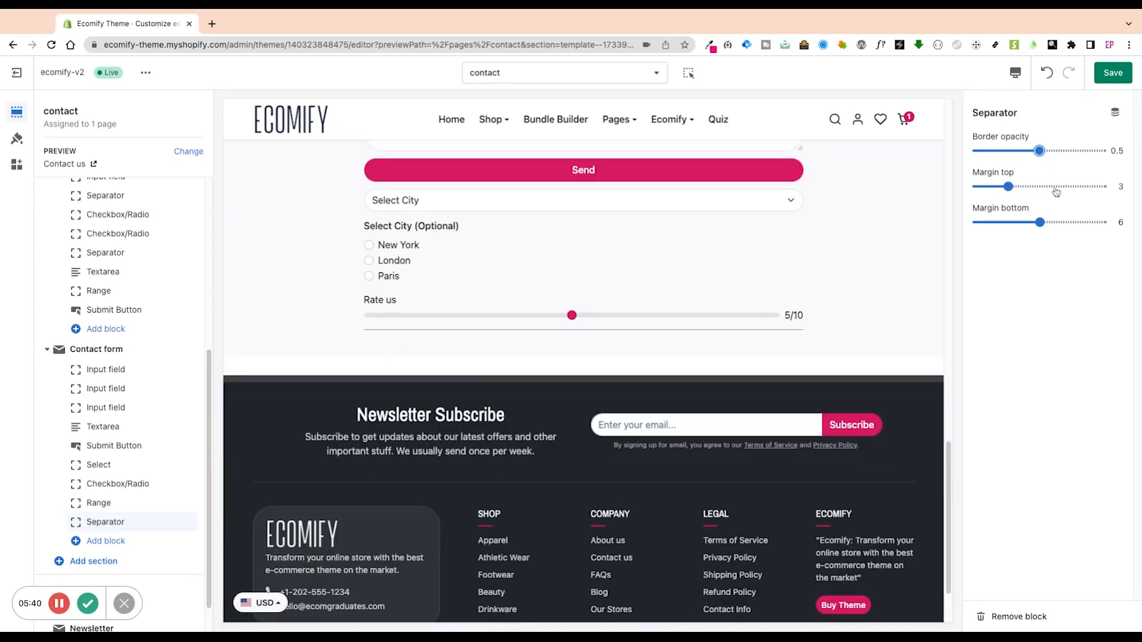
click(1050, 186)
click(1050, 223)
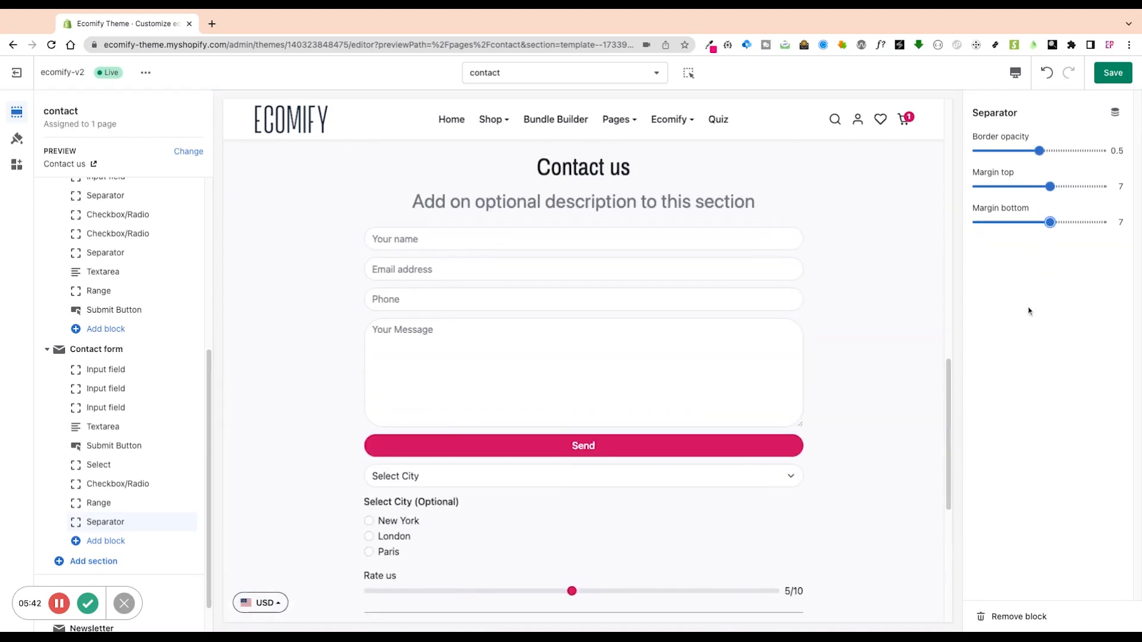
Add a Text block titled 'Your Title' to the contact form after the separator.
click(75, 520)
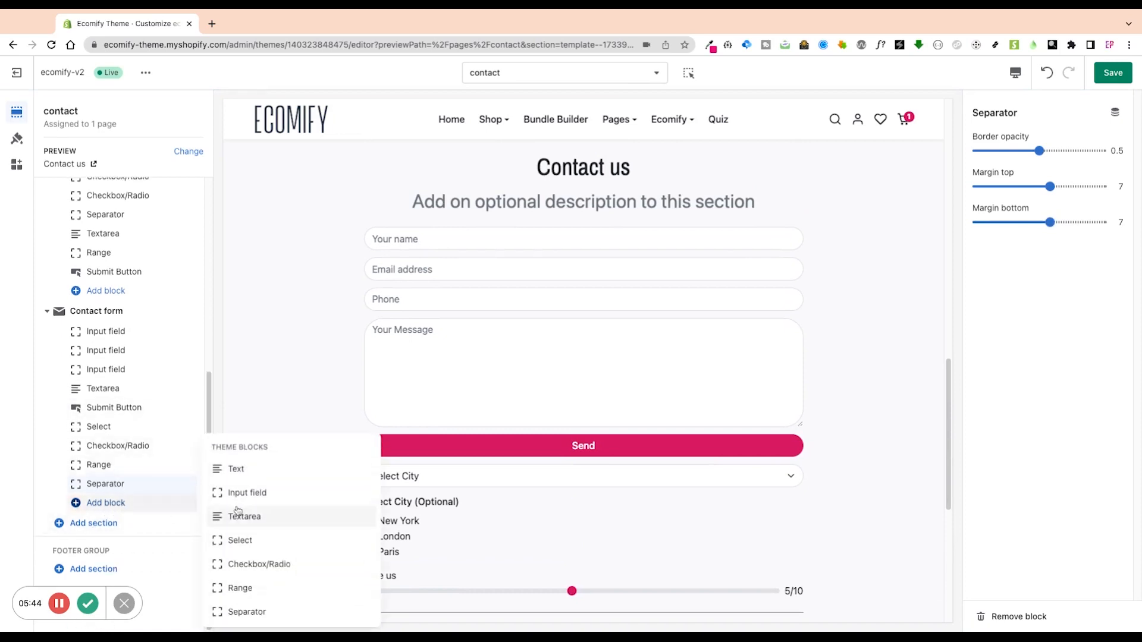
click(262, 474)
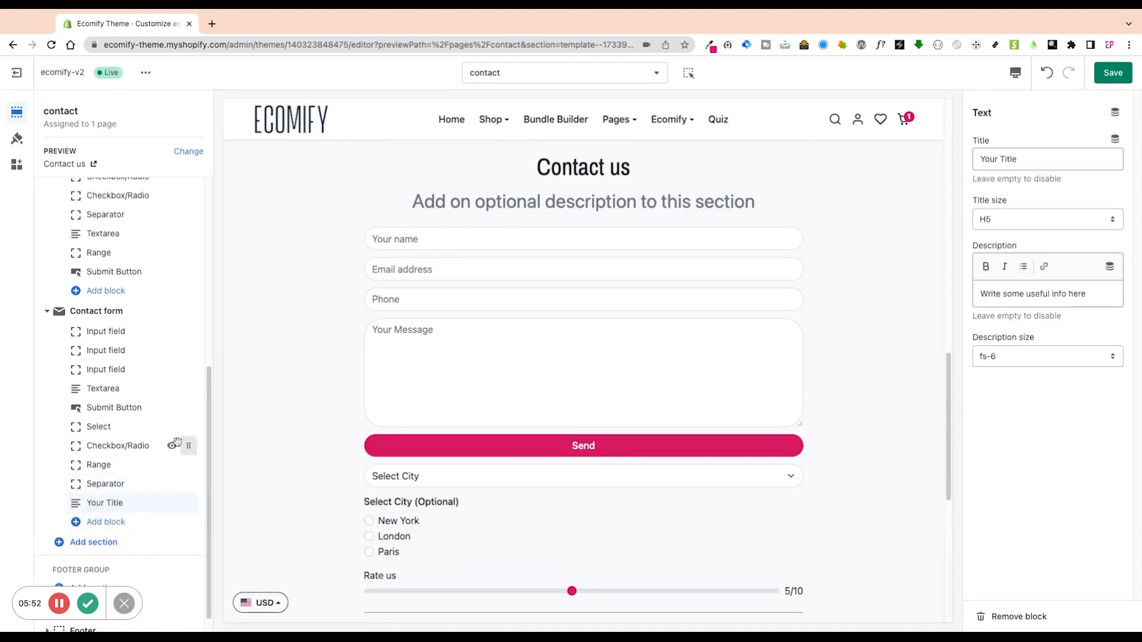
click(122, 523)
Add an input field of type Date and check its mm/dd/yyyy picker in the preview.
click(253, 494)
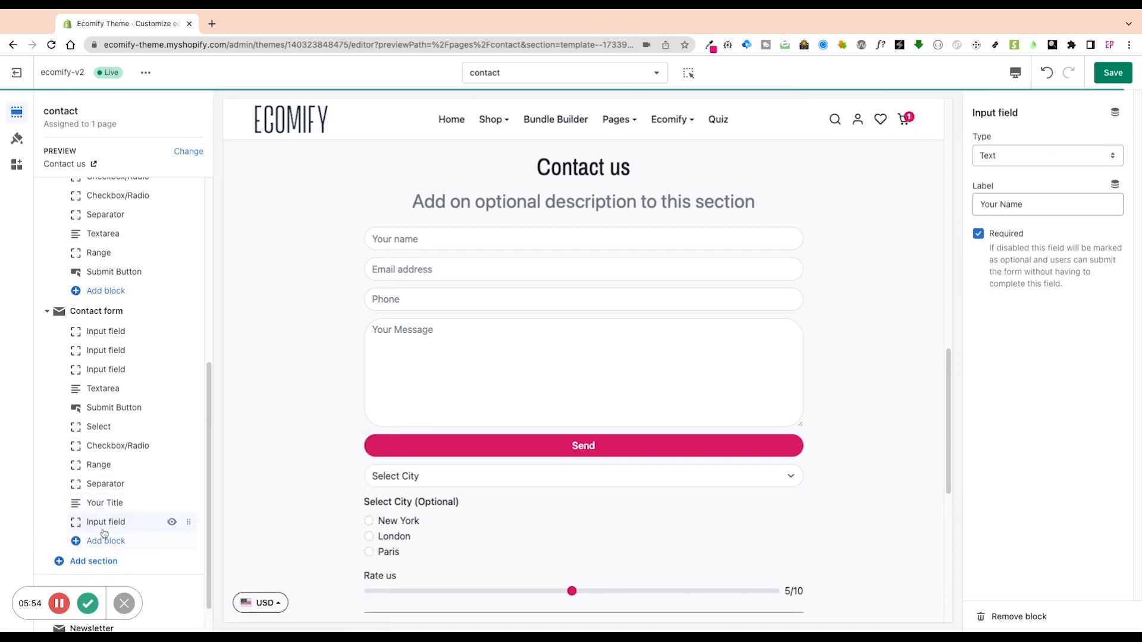
click(1022, 155)
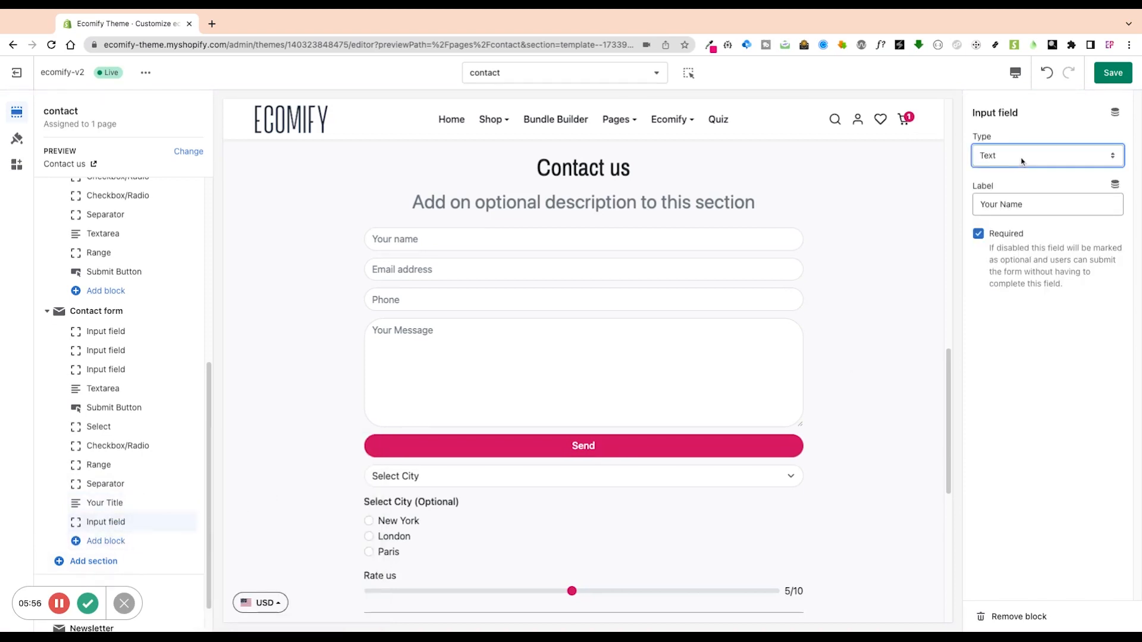
click(1024, 159)
scroll(615, 478, down, 1)
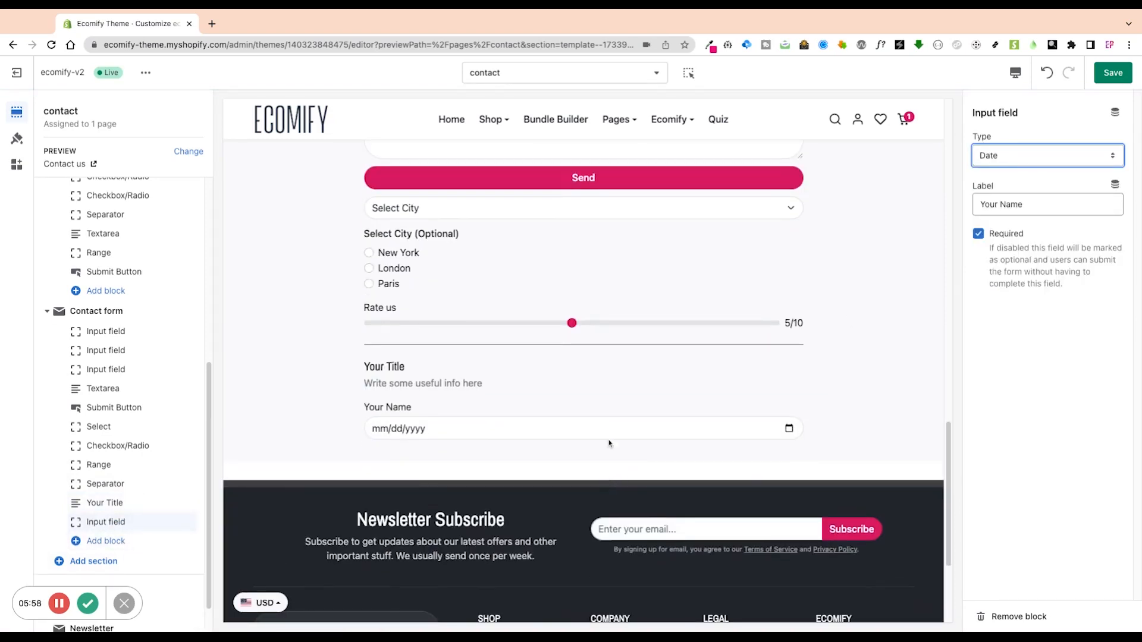
click(187, 531)
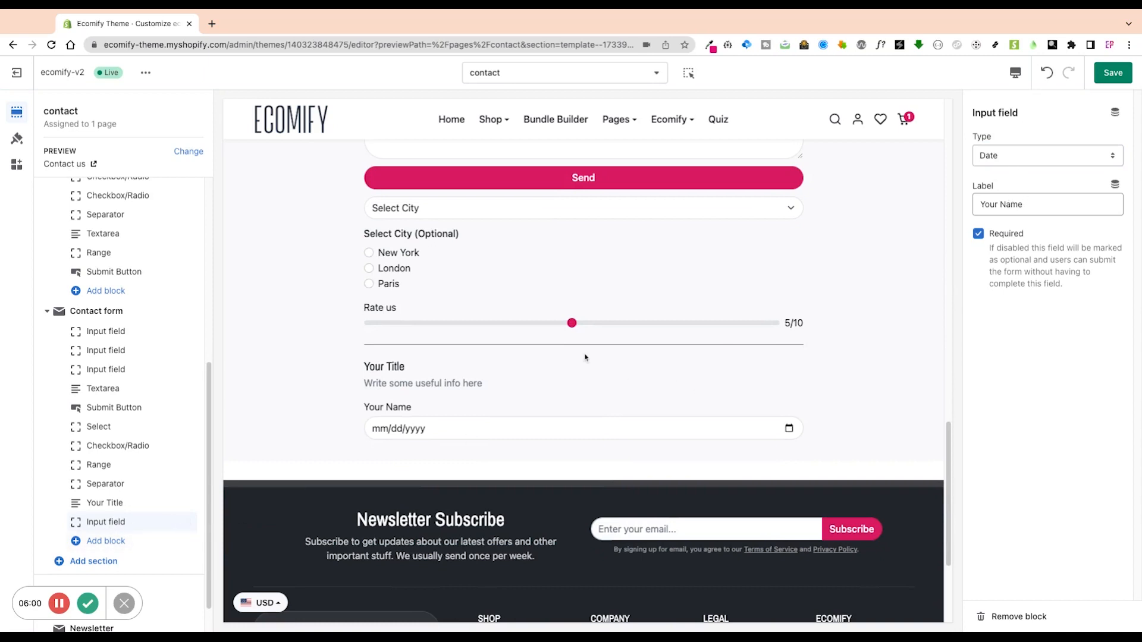
click(797, 432)
click(178, 542)
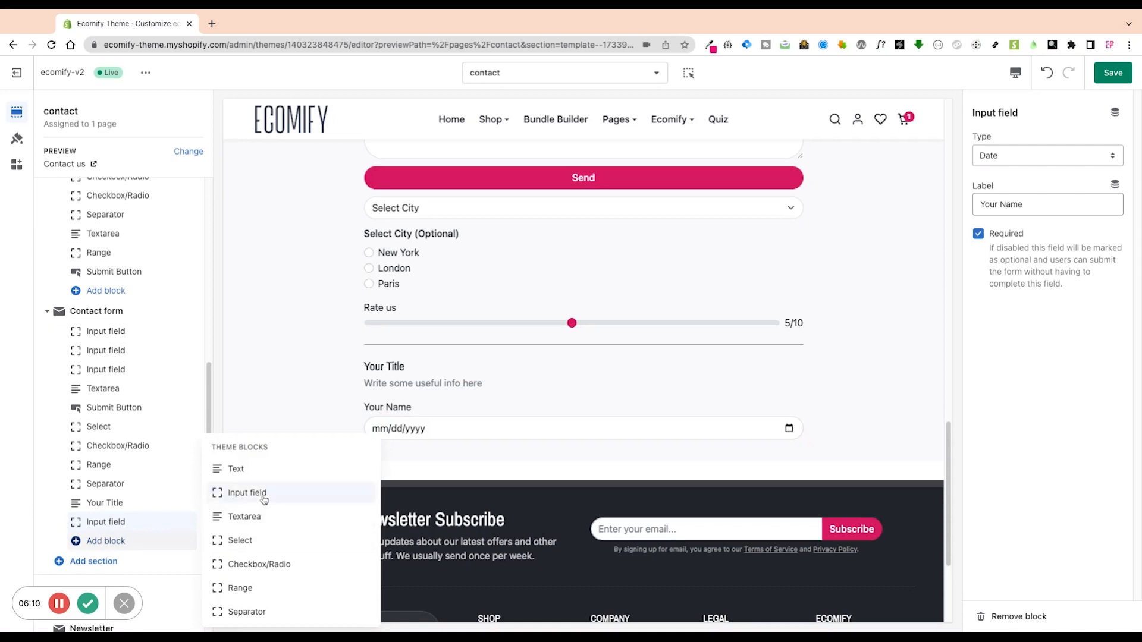
Add another input field set to Time and test it with 10:13 AM in the preview.
click(244, 493)
click(1046, 161)
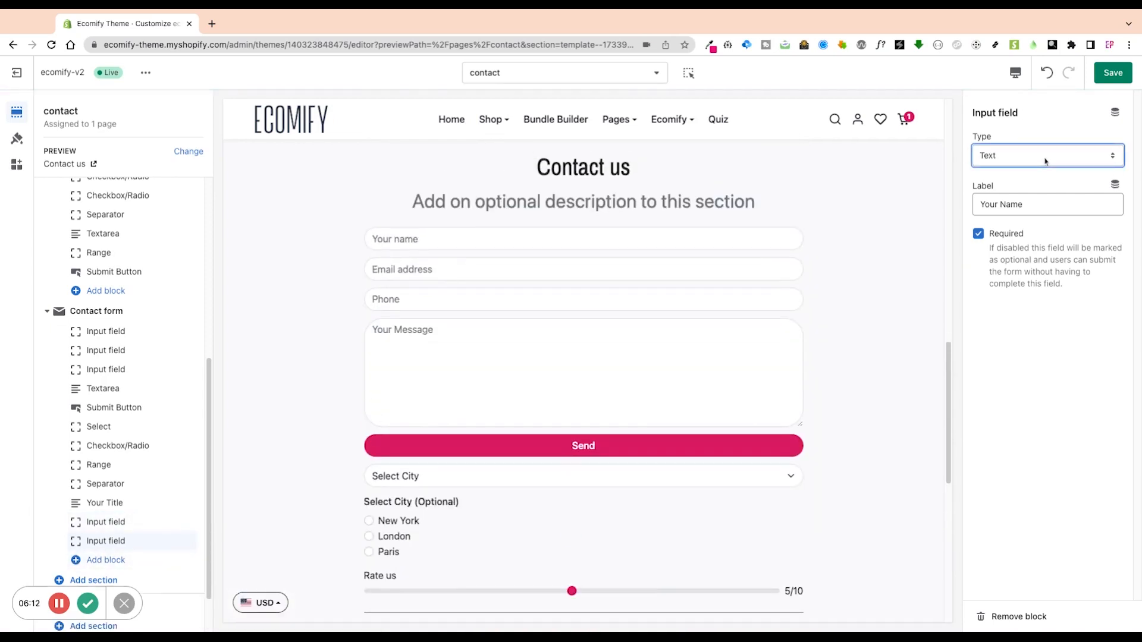
click(1011, 205)
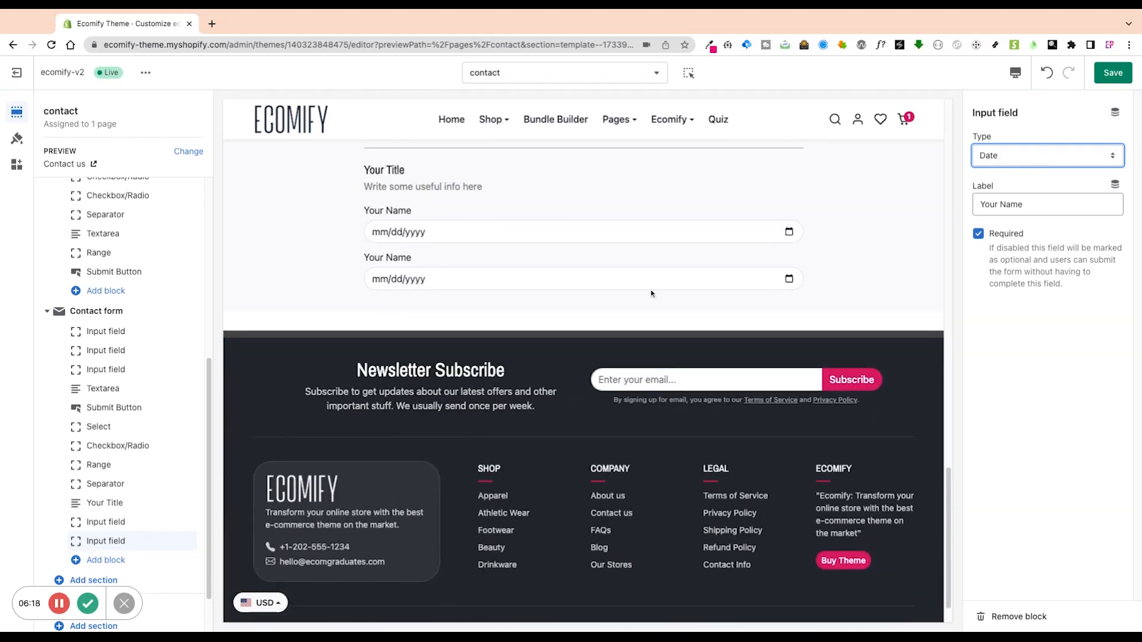
key(Down)
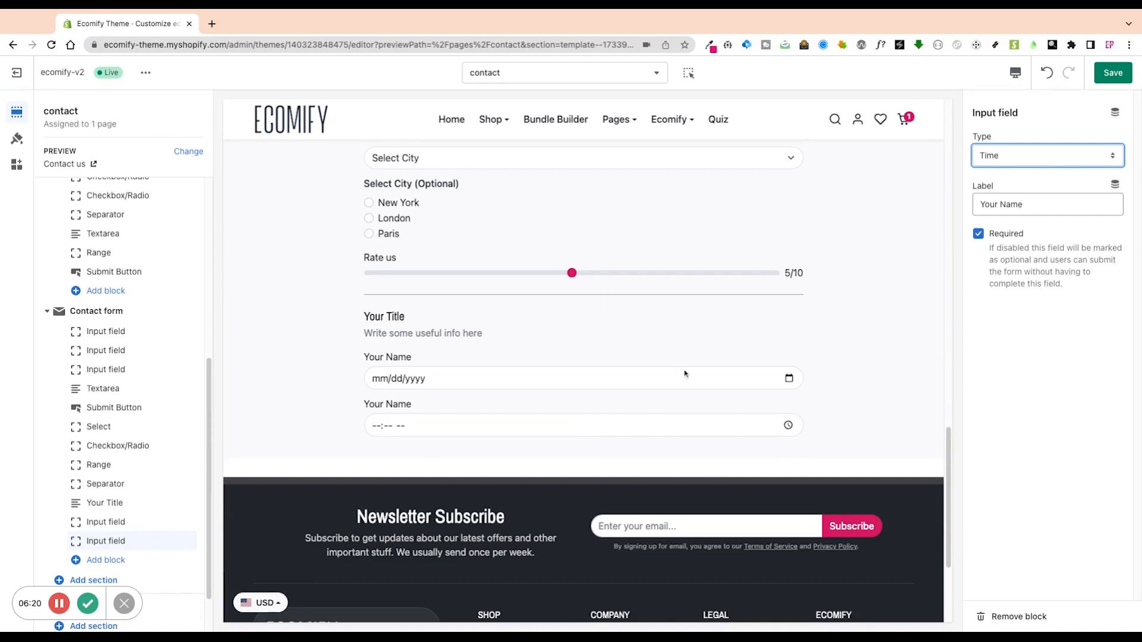
click(685, 373)
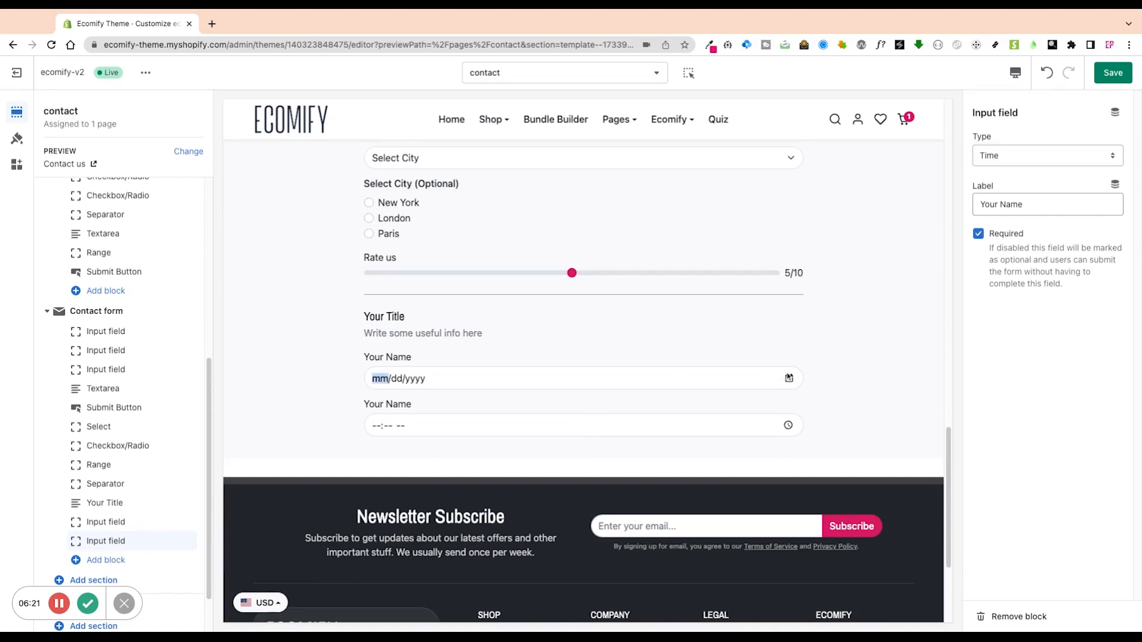
click(775, 429)
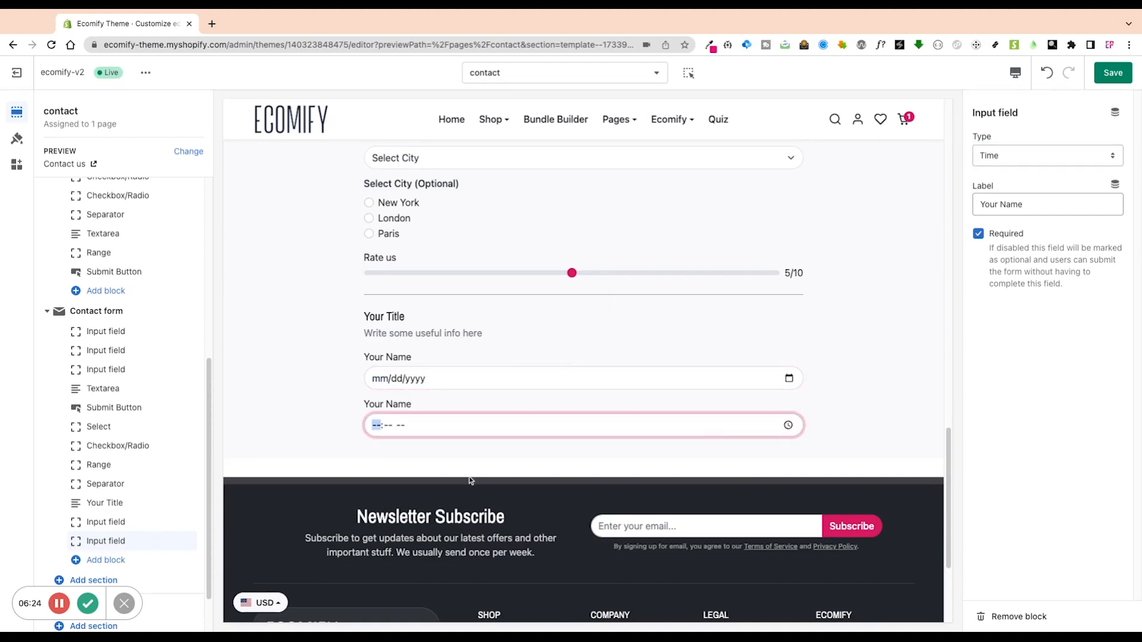
click(364, 452)
click(531, 463)
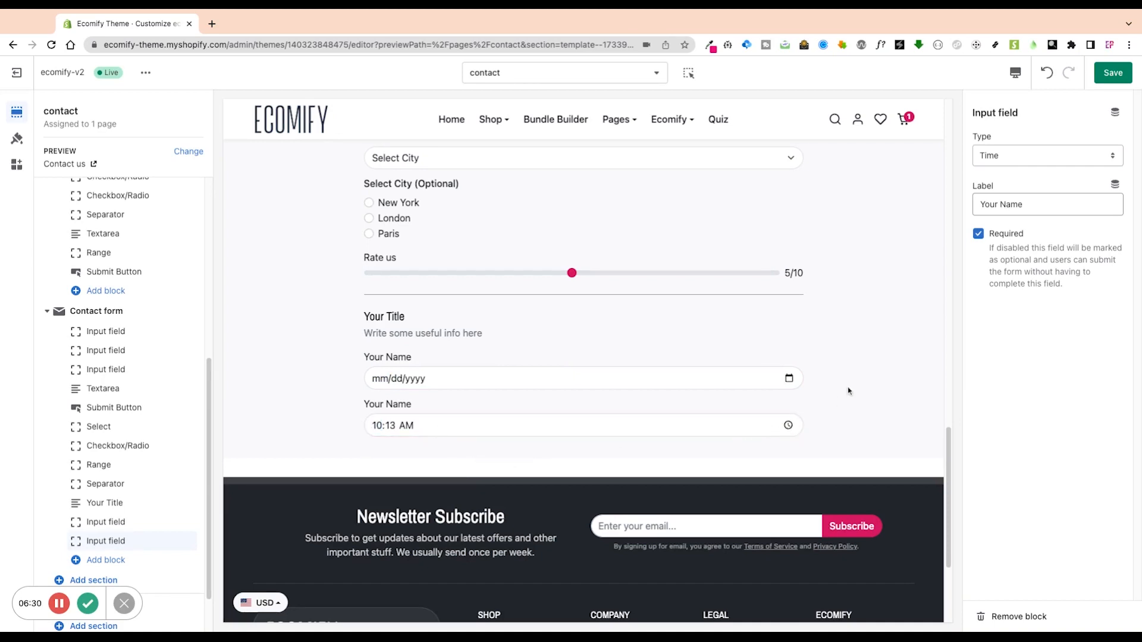
Select and edit the new Time field's label text.
triple_click(1044, 204)
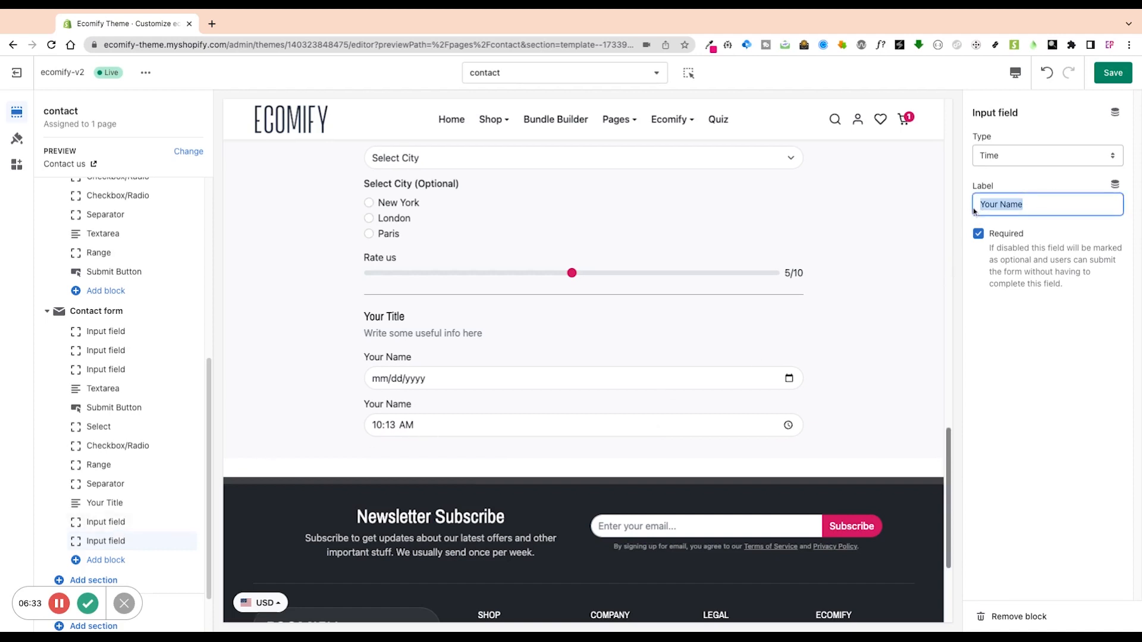
drag(1038, 204, 996, 208)
click(1041, 209)
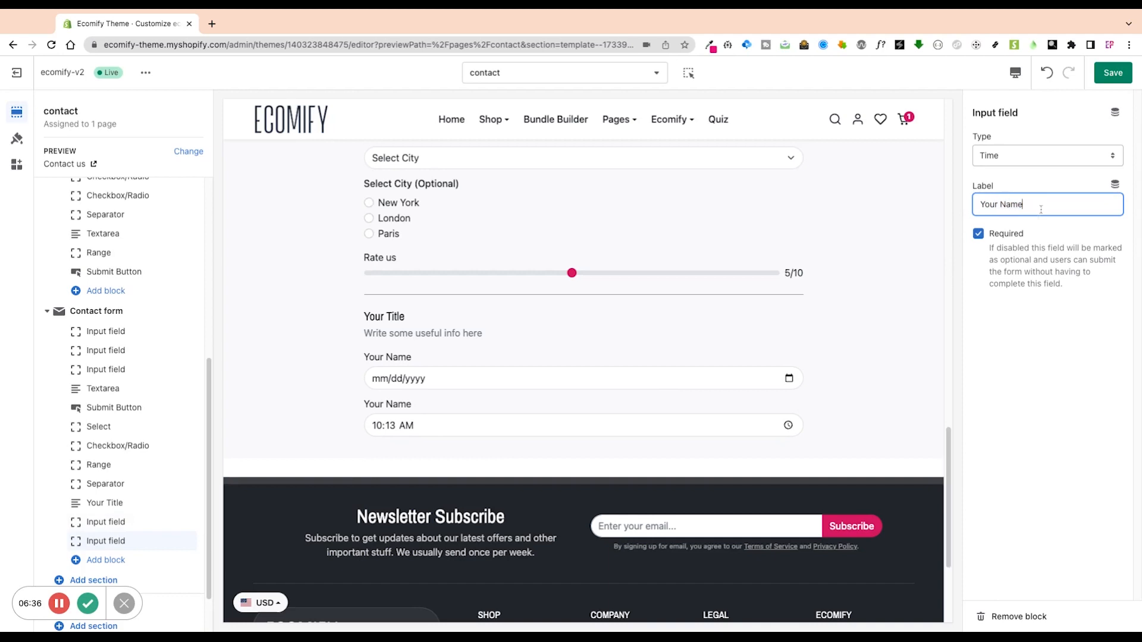
click(1035, 349)
click(1043, 207)
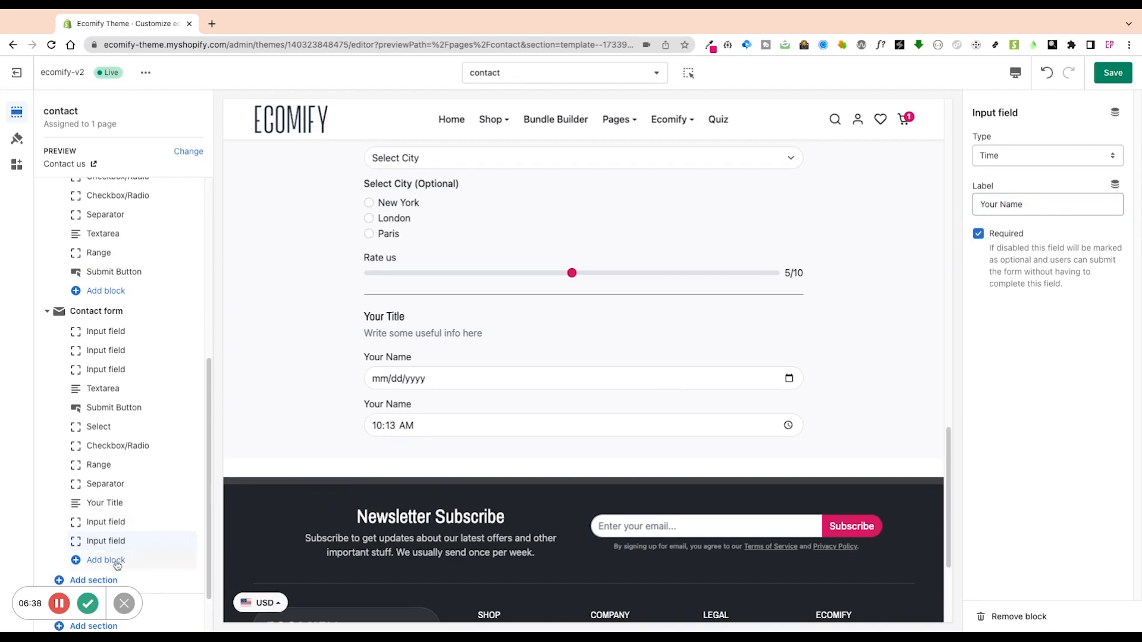
Change the last field's type from Time to URL, then view the live store in a new tab.
click(1048, 157)
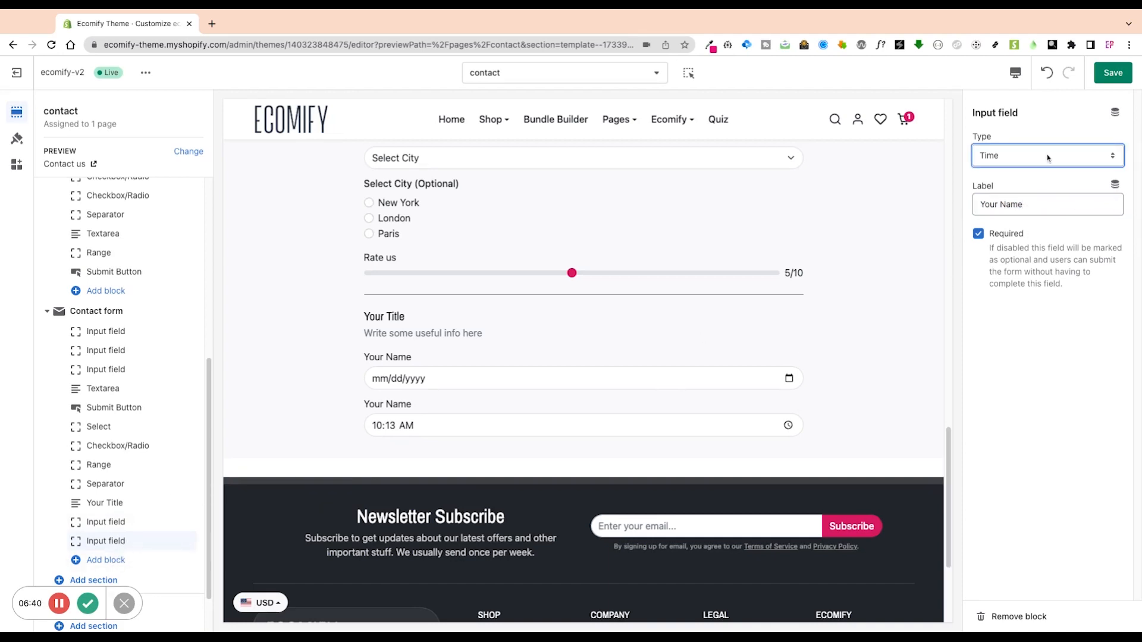
click(1048, 158)
scroll(458, 434, up, 5)
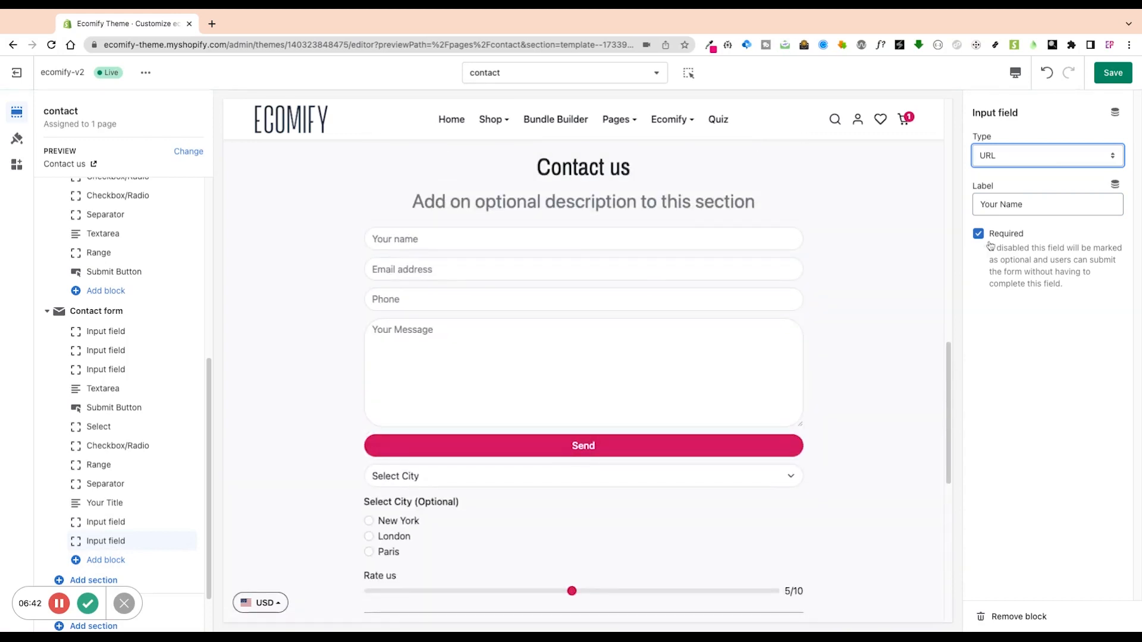
triple_click(1000, 204)
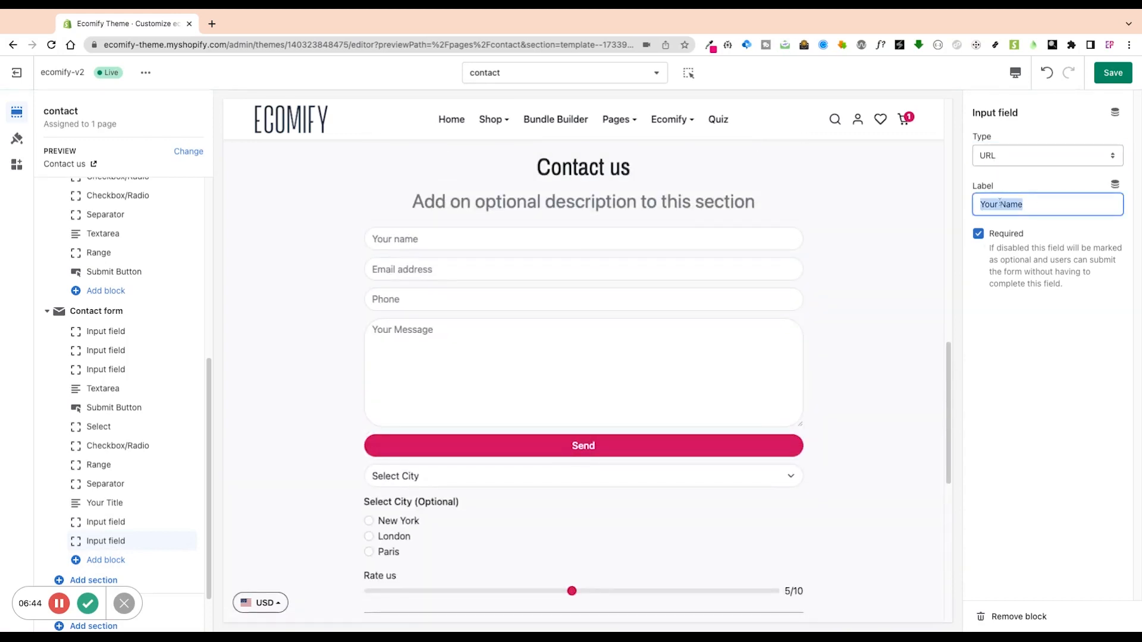
scroll(614, 395, down, 5)
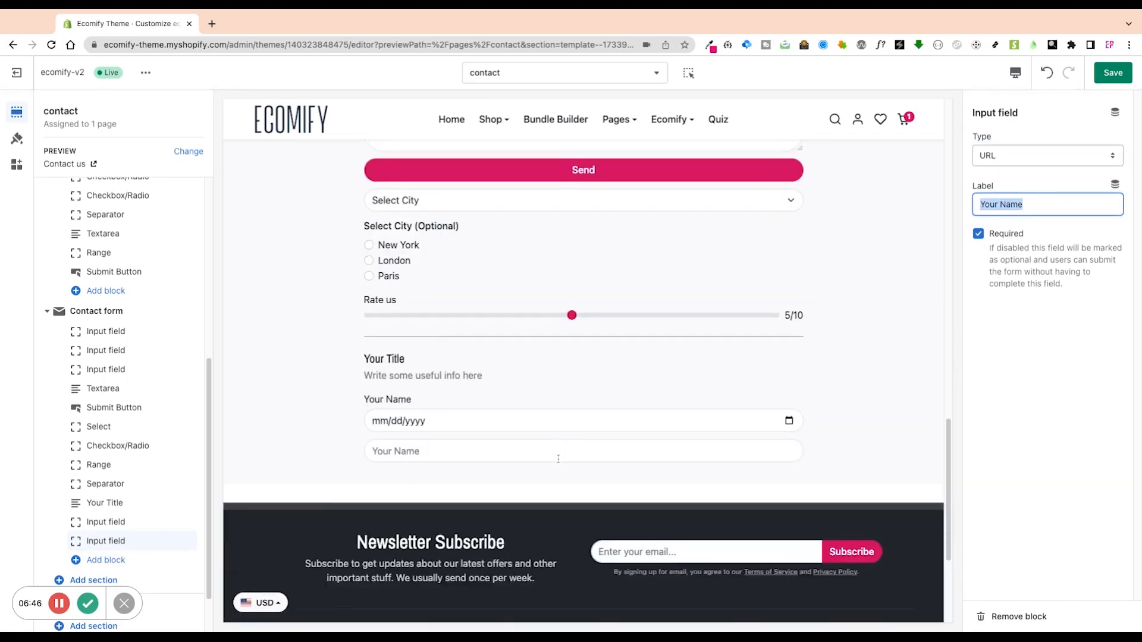
click(999, 324)
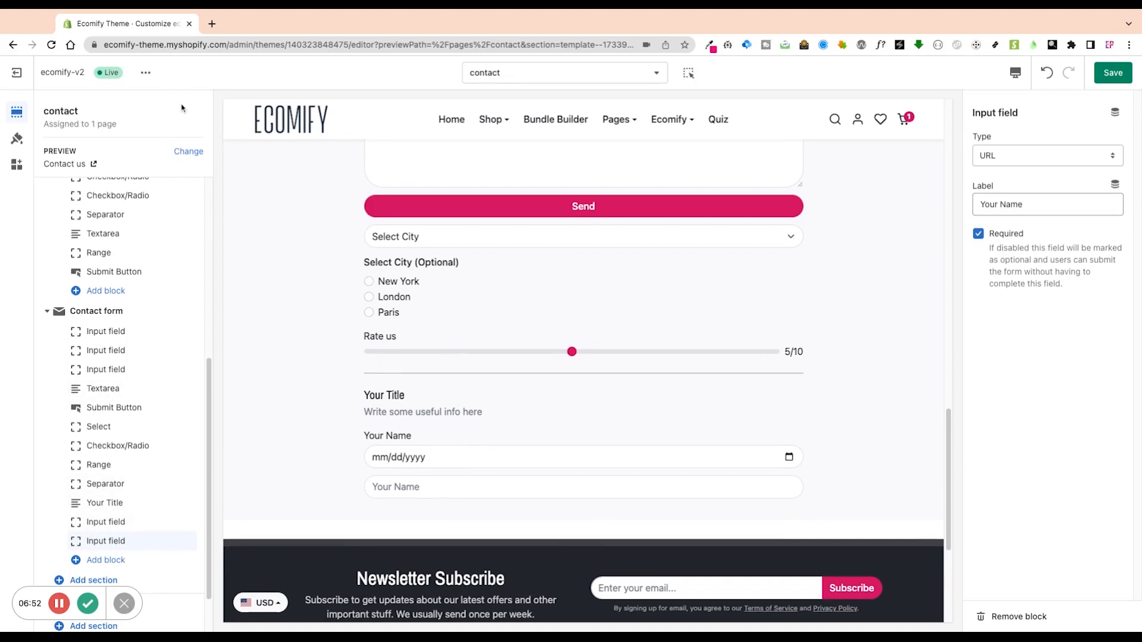
click(145, 72)
click(80, 197)
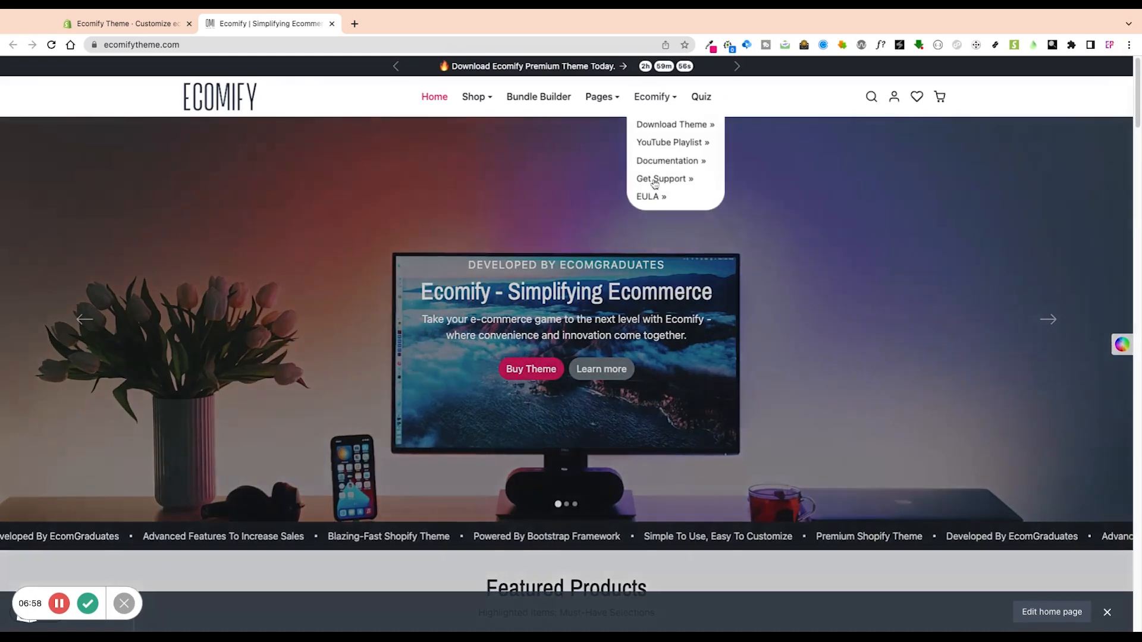
Leave the theme support booking page, return to ecomifytheme.com and open the footer's Contact us page.
click(655, 183)
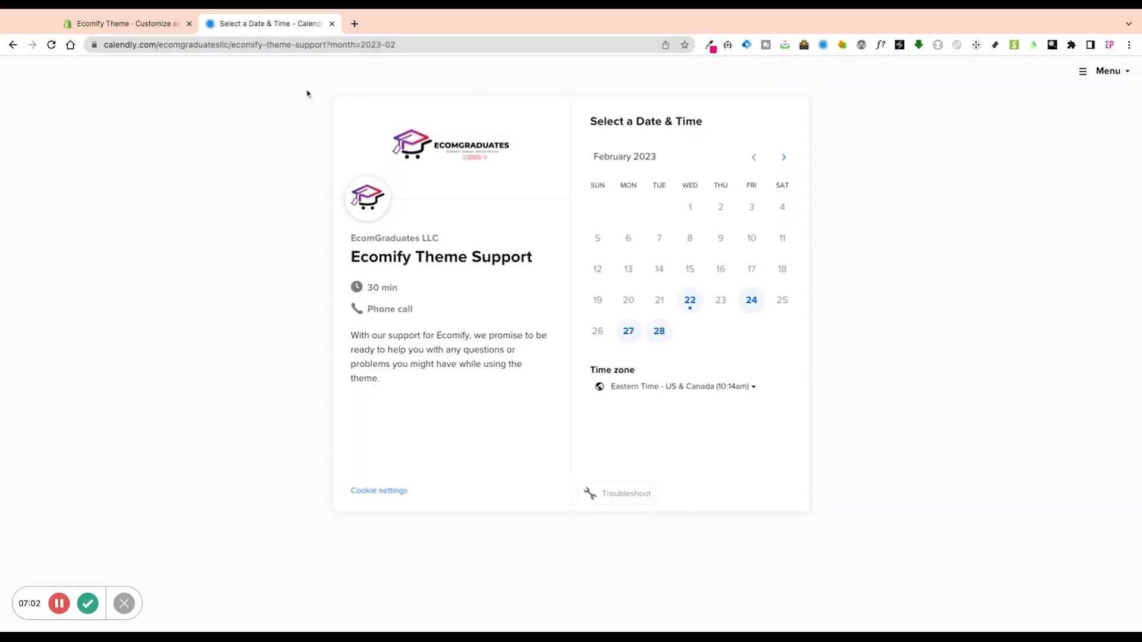
key(alt+Left)
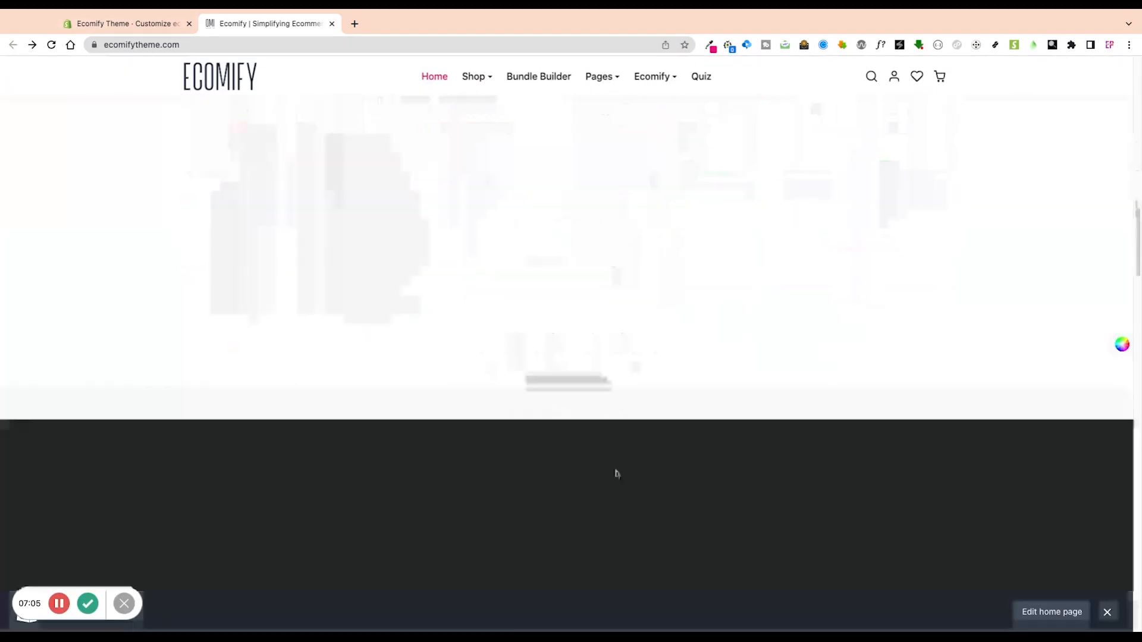
scroll(617, 474, down, 20)
click(589, 482)
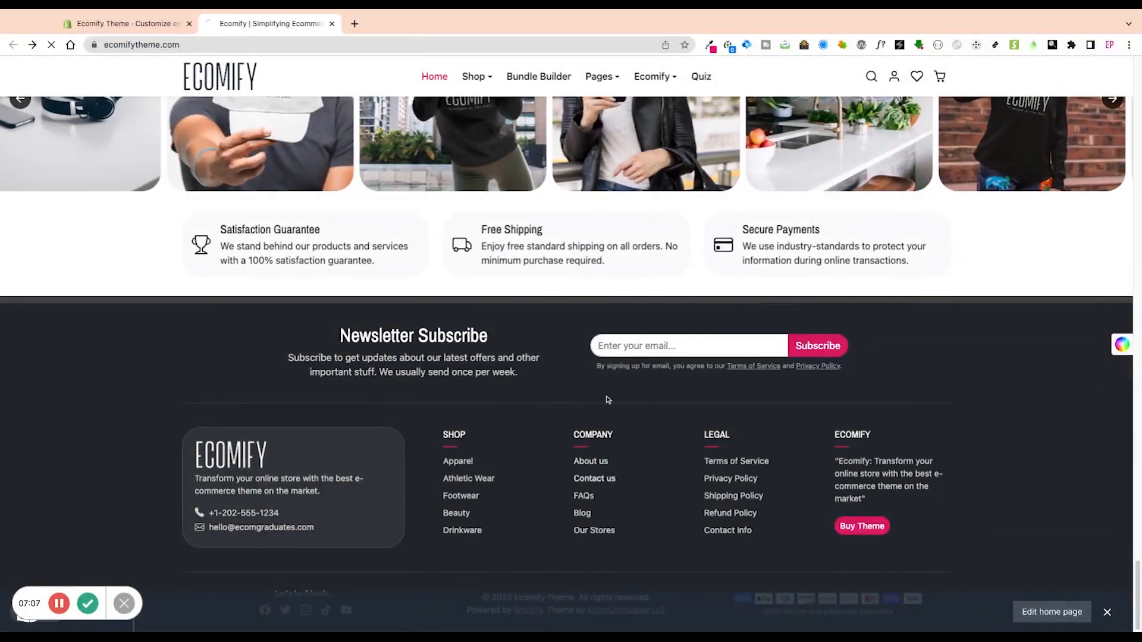
scroll(597, 339, down, 9)
Enter a test name, email address and phone number in the live contact form.
scroll(568, 420, up, 5)
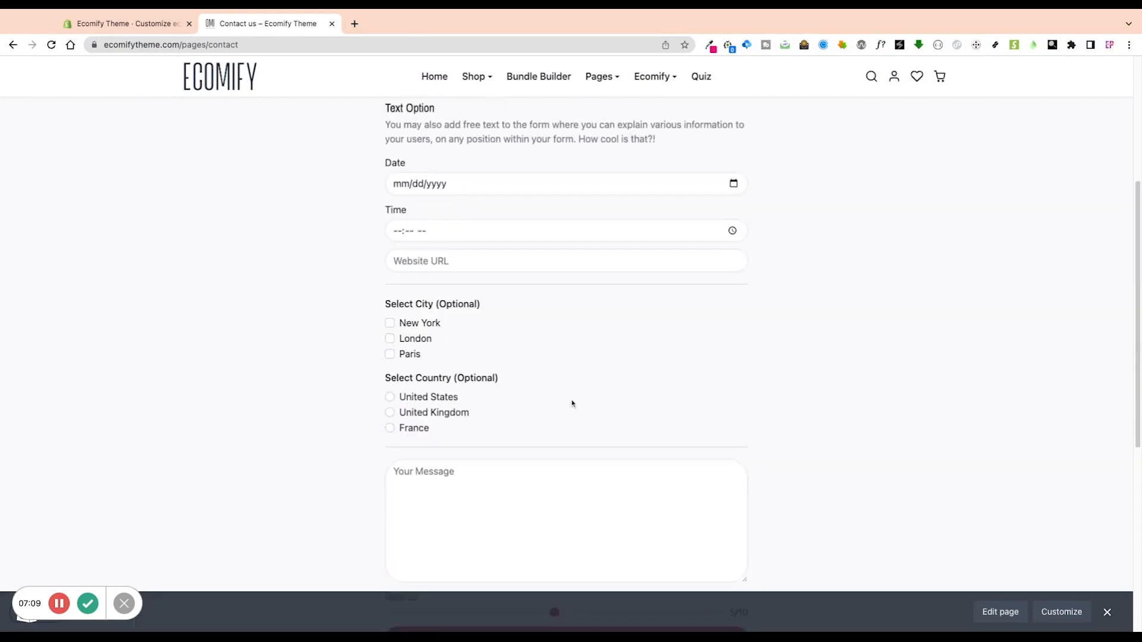
scroll(573, 404, up, 5)
click(471, 240)
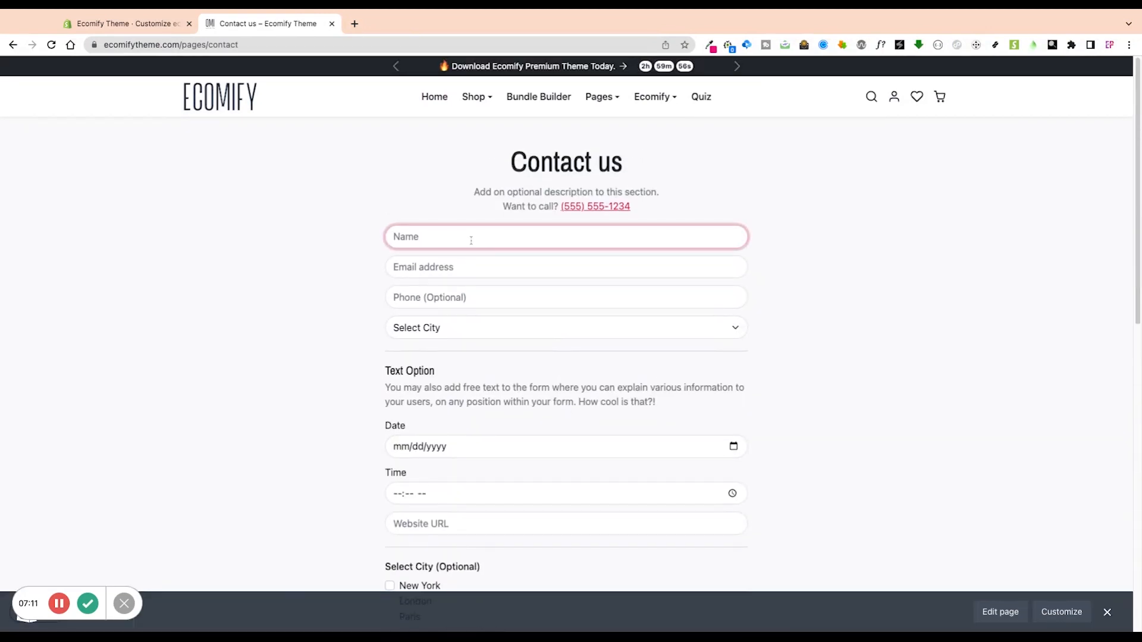
text(ellie)
key(Tab)
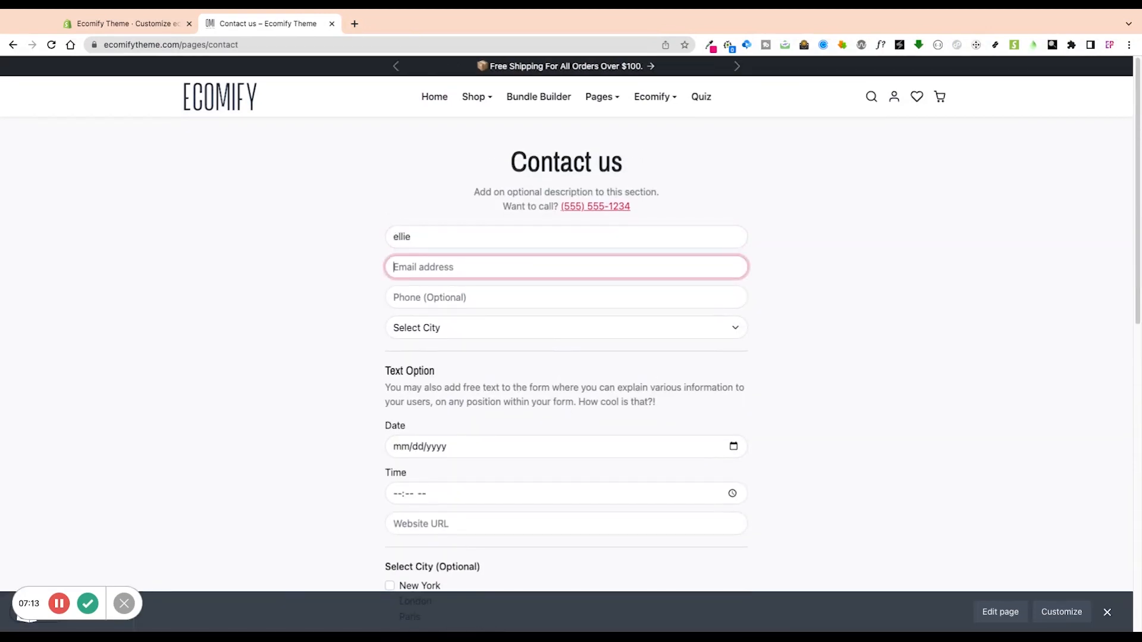
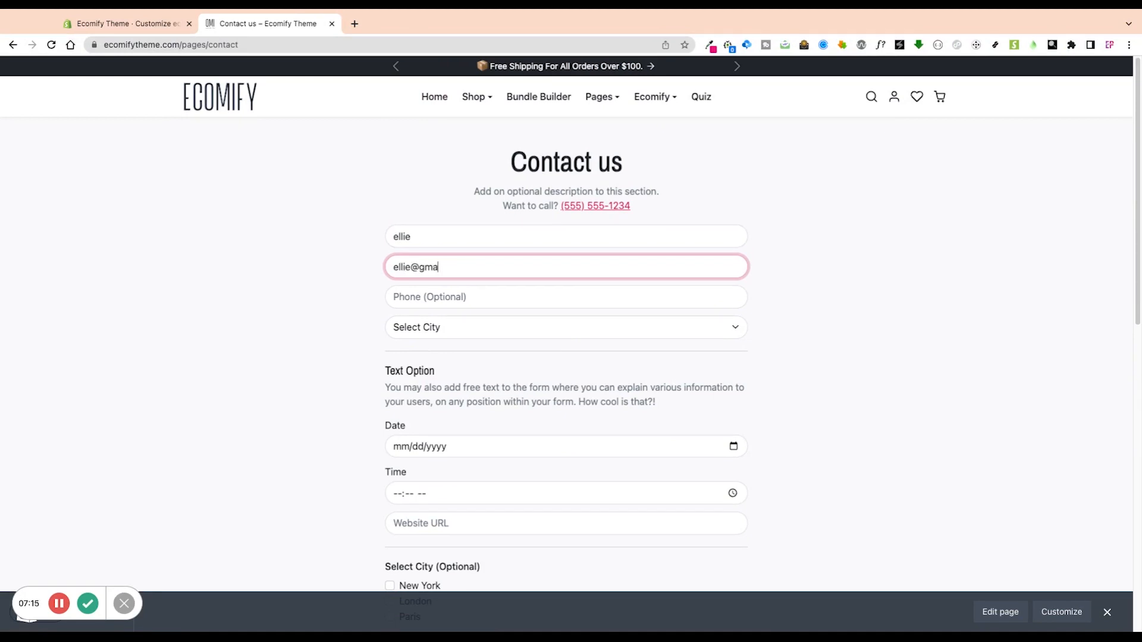
key(Tab)
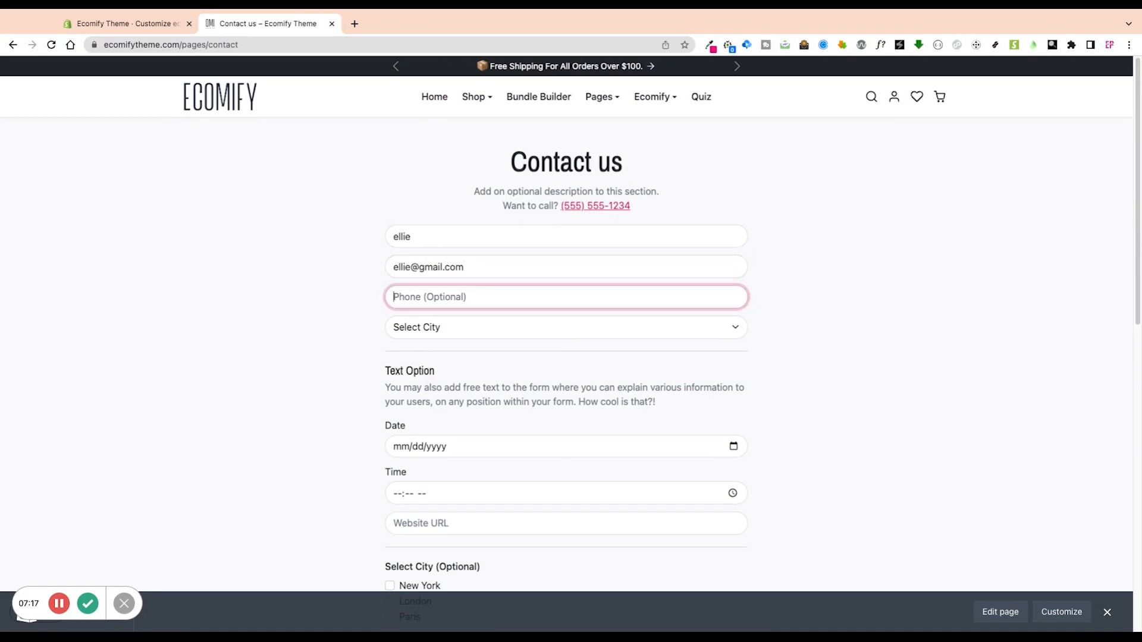
text(4015555555)
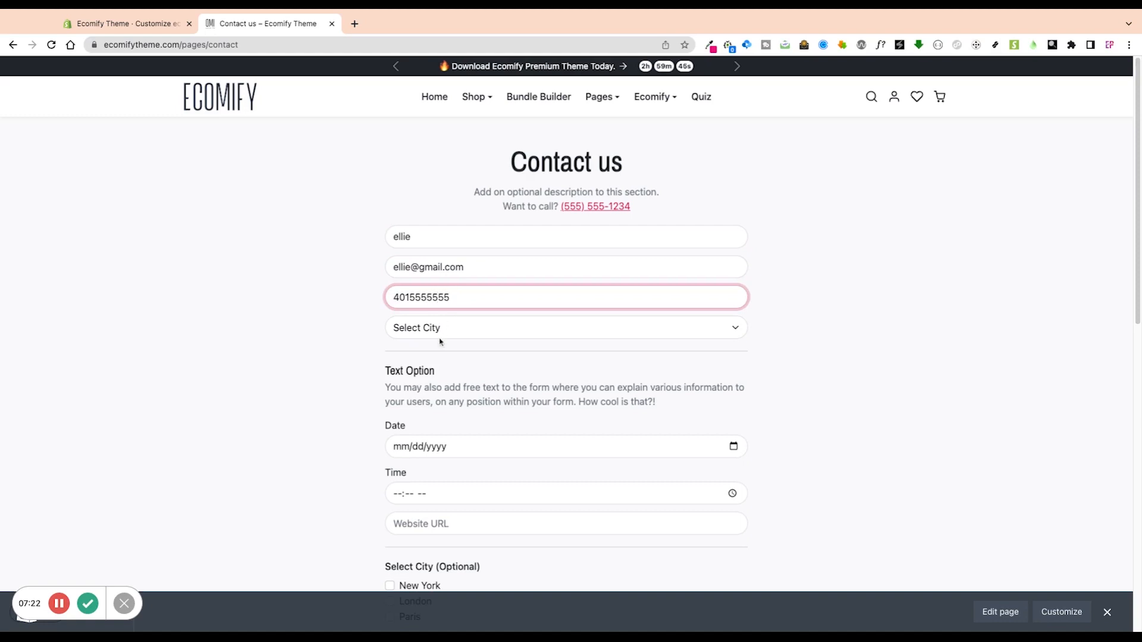
Choose London as the city, date 02/22/2023 and time 10:14 AM.
click(440, 335)
click(442, 355)
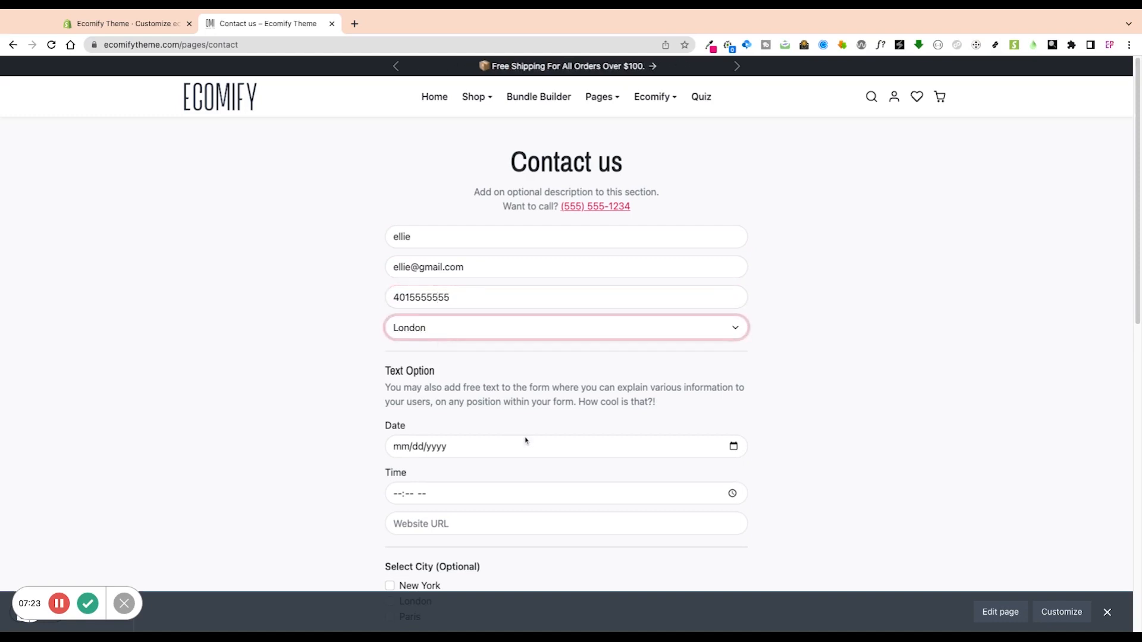
scroll(524, 441, down, 2)
click(727, 370)
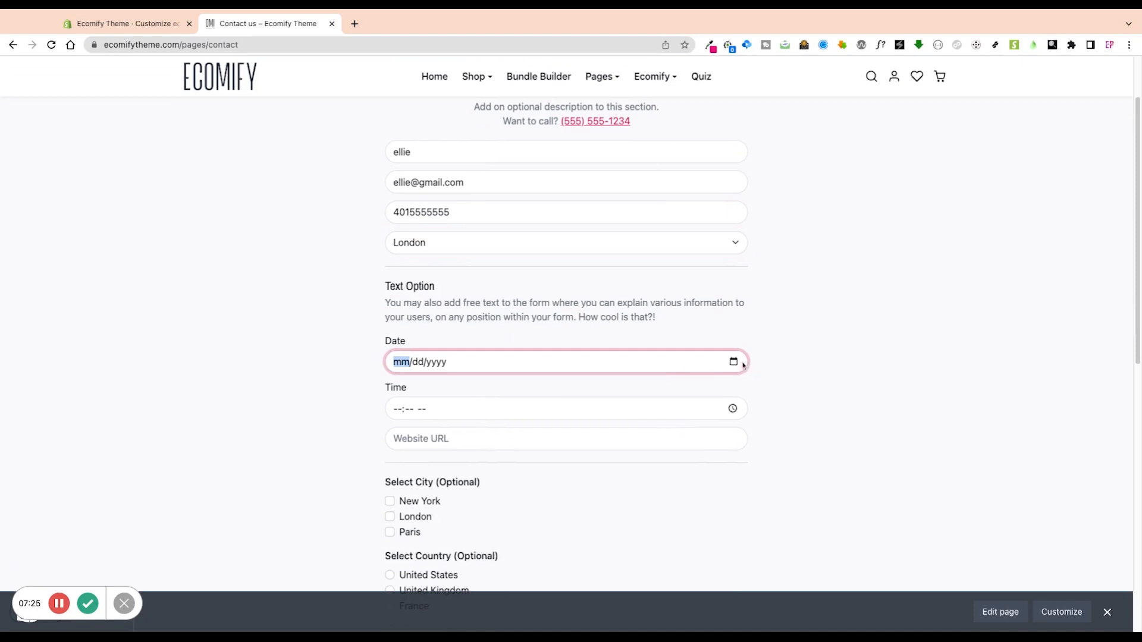
click(462, 482)
click(686, 413)
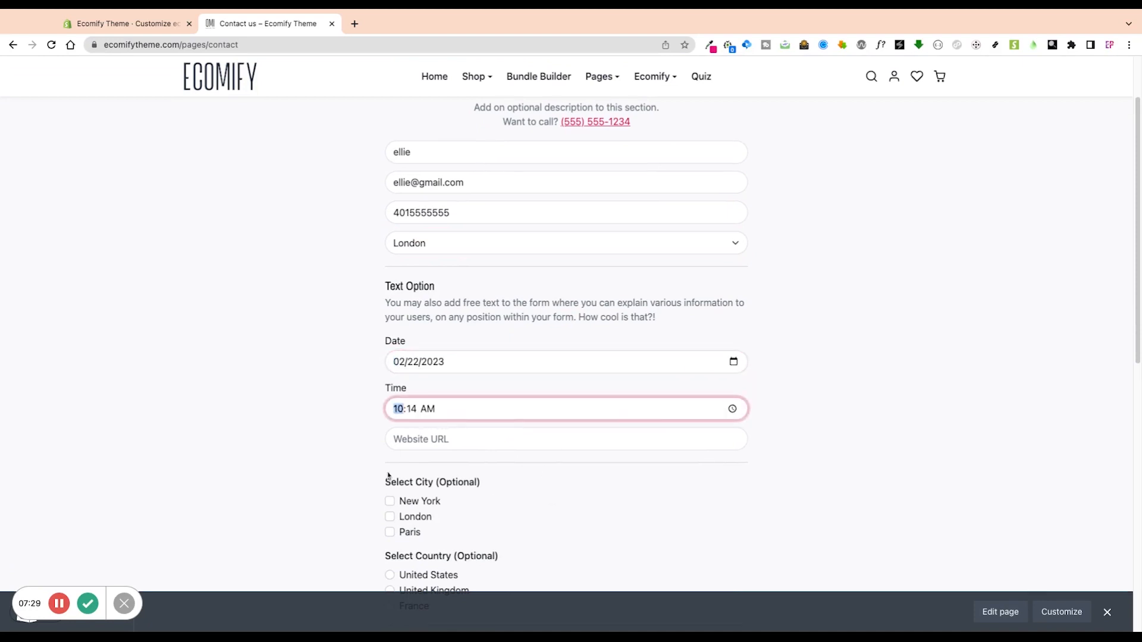
click(517, 439)
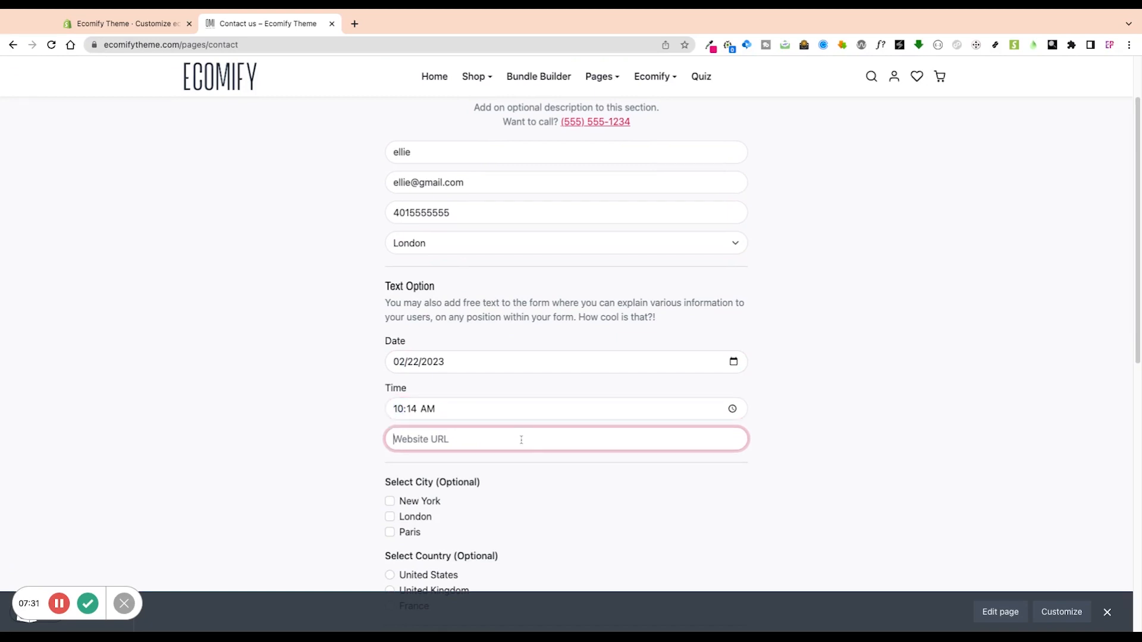
Copy the ecomgraduates.com address from a new tab and paste it into Website URL.
click(356, 25)
text(ecomgraduates.com)
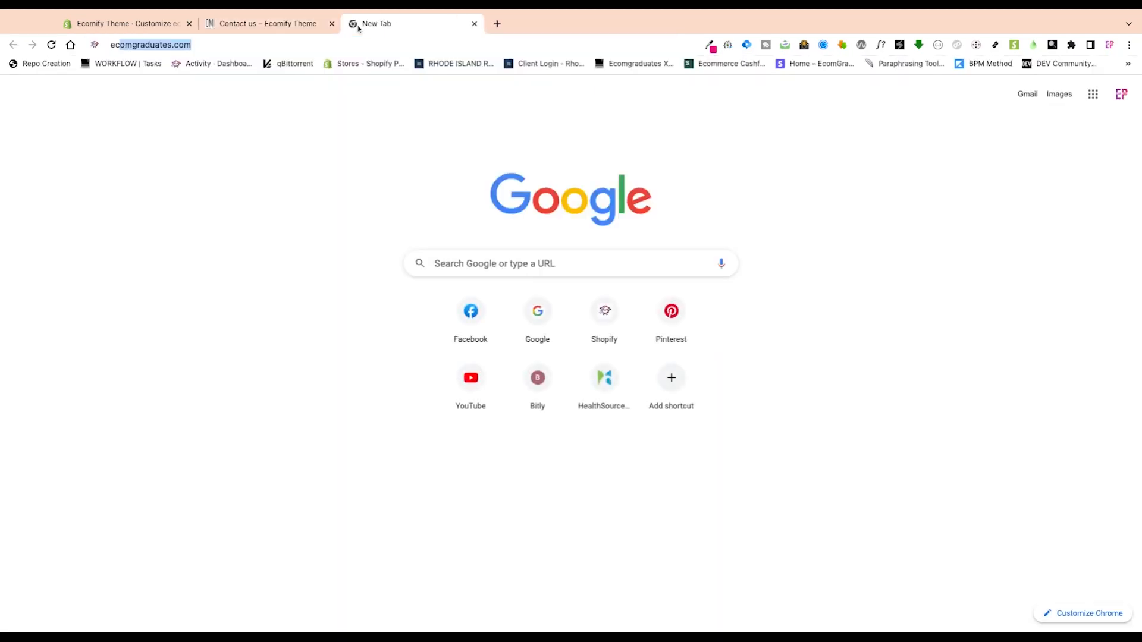
key(Return)
click(344, 40)
key(ctrl+c)
click(288, 27)
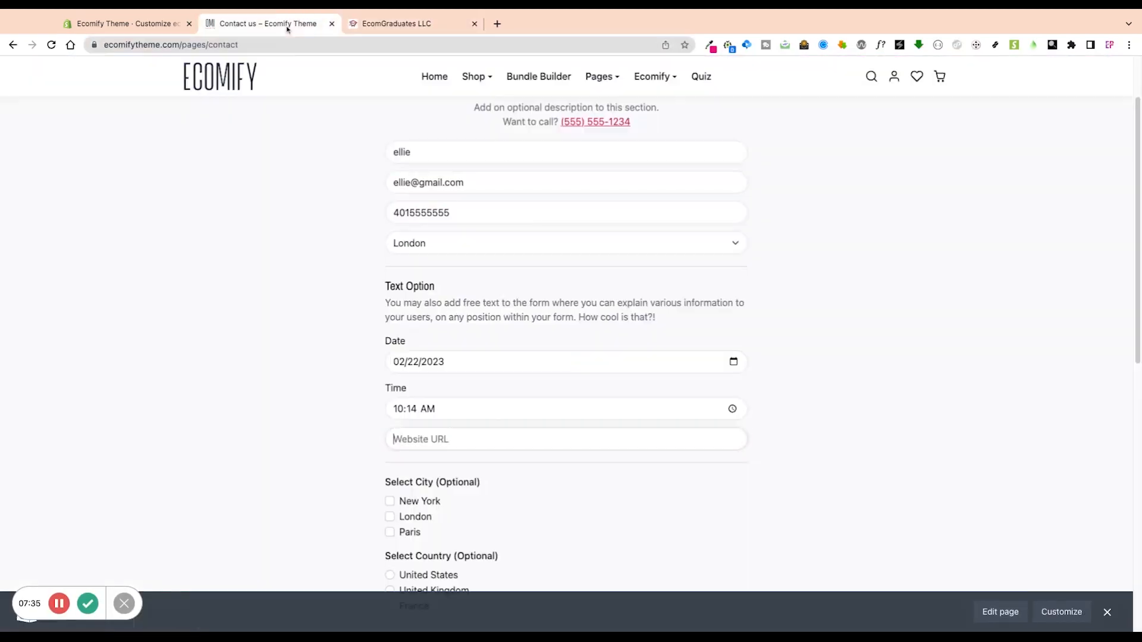
key(ctrl+v)
Tick Paris, write a test message and set the Rate us rating to 9/10.
scroll(375, 428, down, 4)
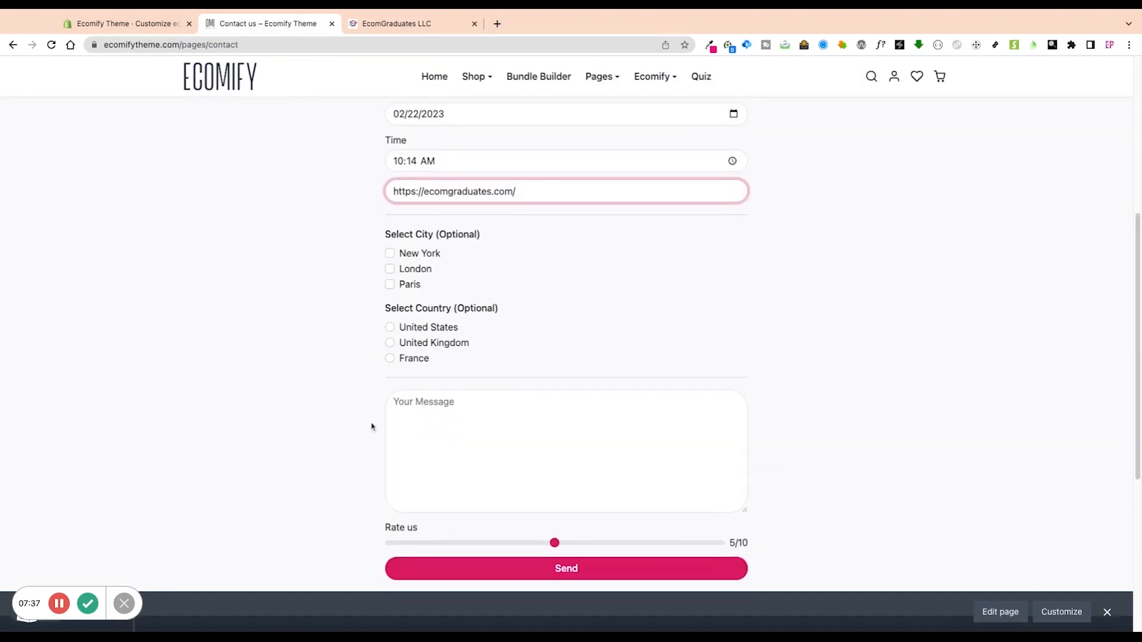
click(409, 284)
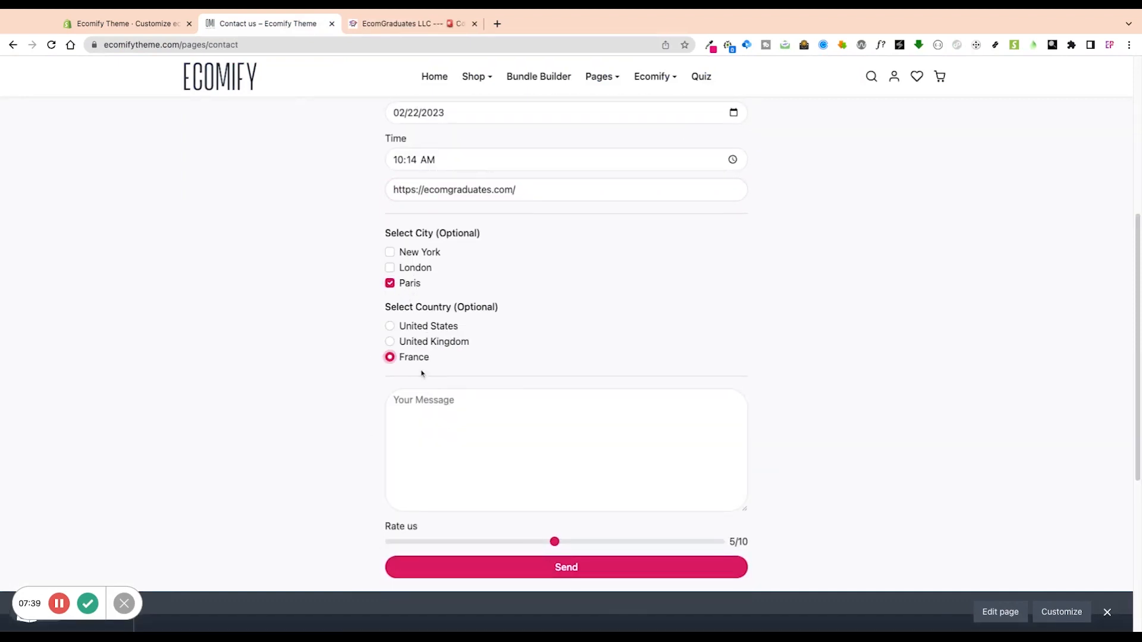
click(434, 412)
text(testing)
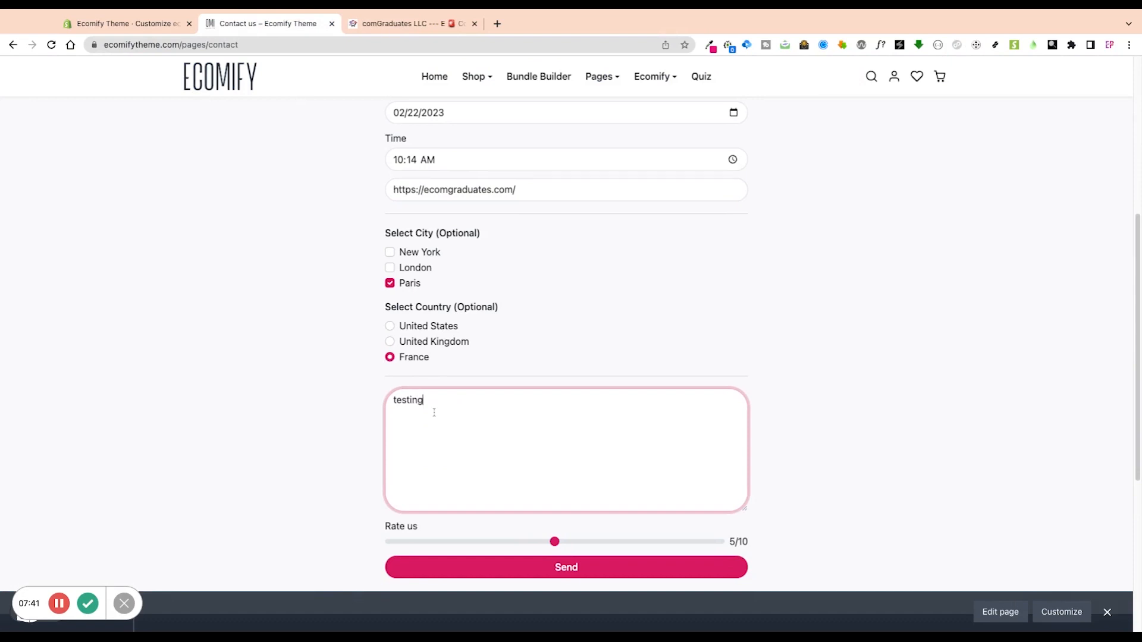
scroll(499, 448, down, 4)
click(687, 300)
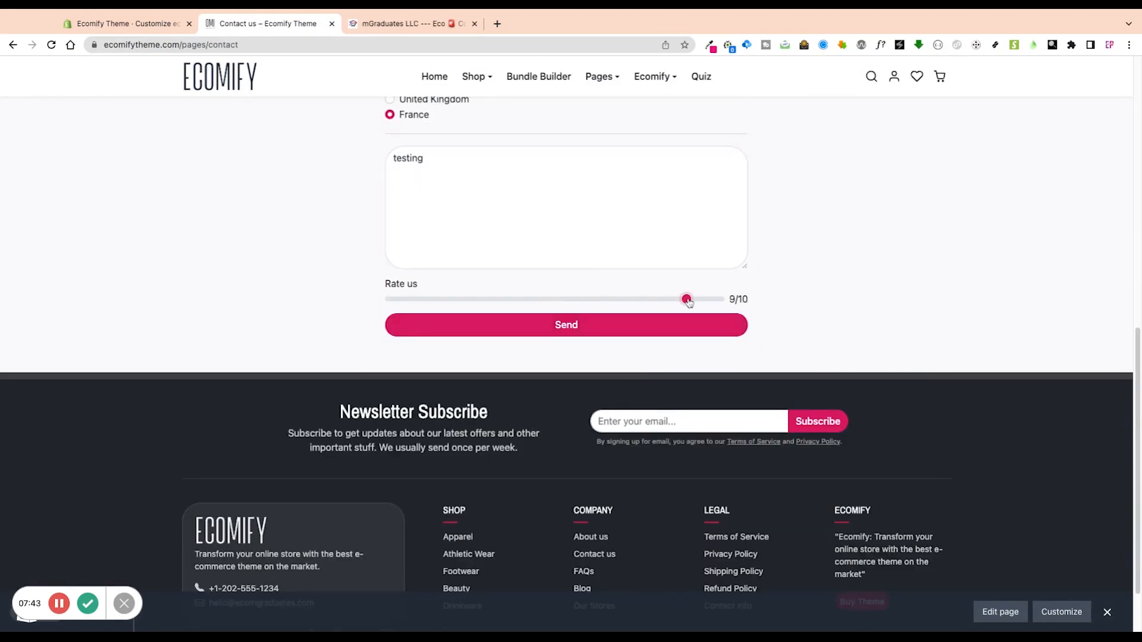
Send the form, compare the thanks message with the theme editor's Success Message, and return.
click(623, 329)
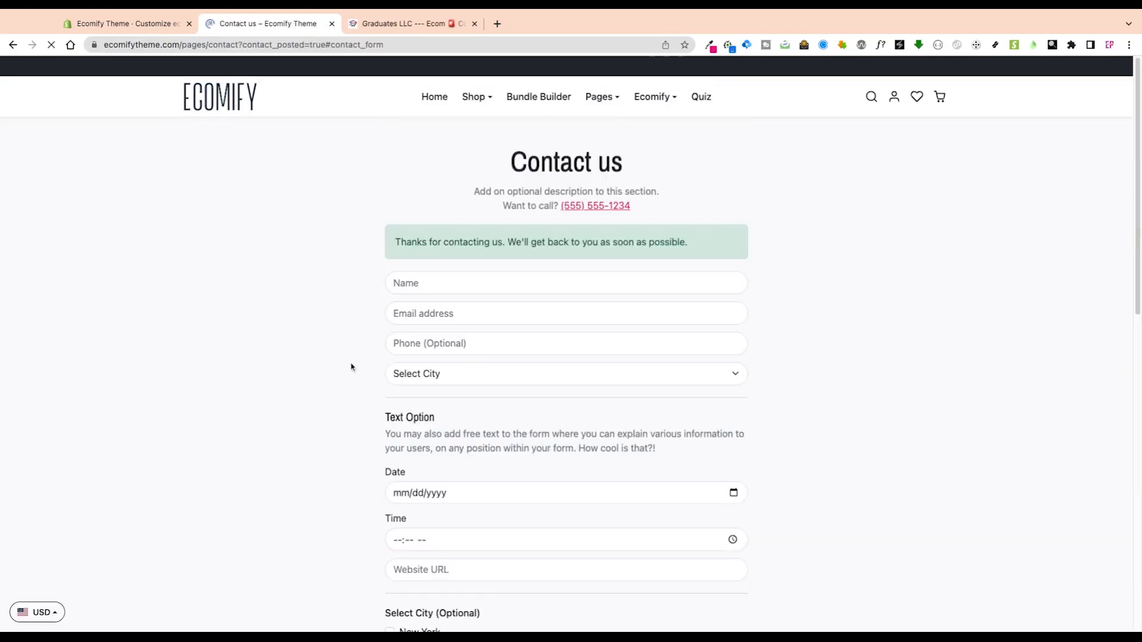
scroll(477, 220, up, 3)
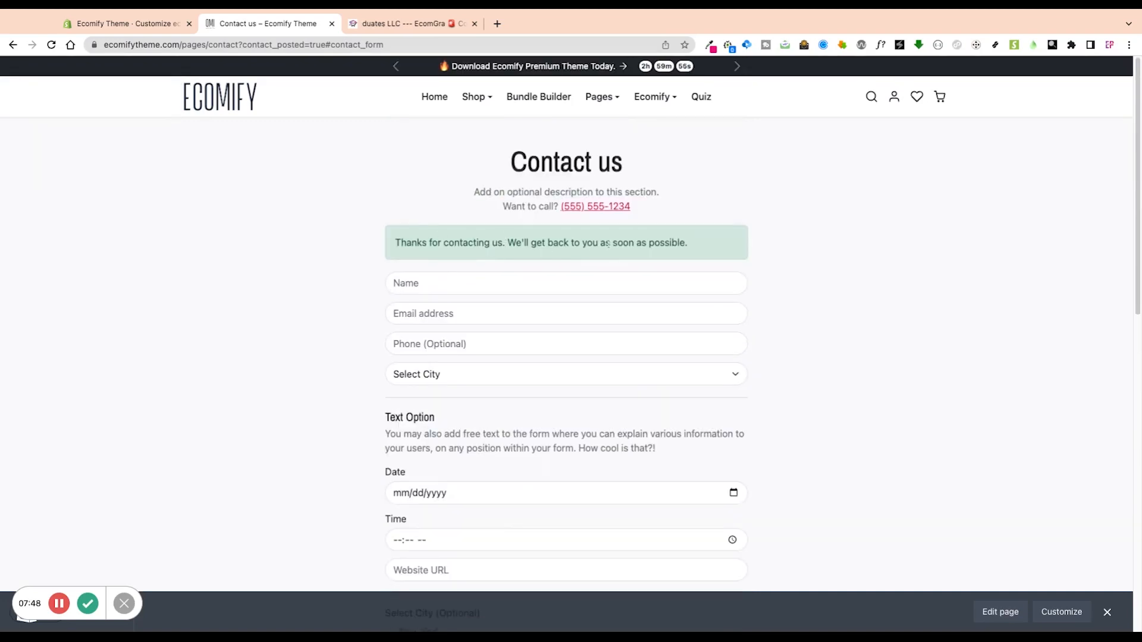
key(ctrl+shift+Tab)
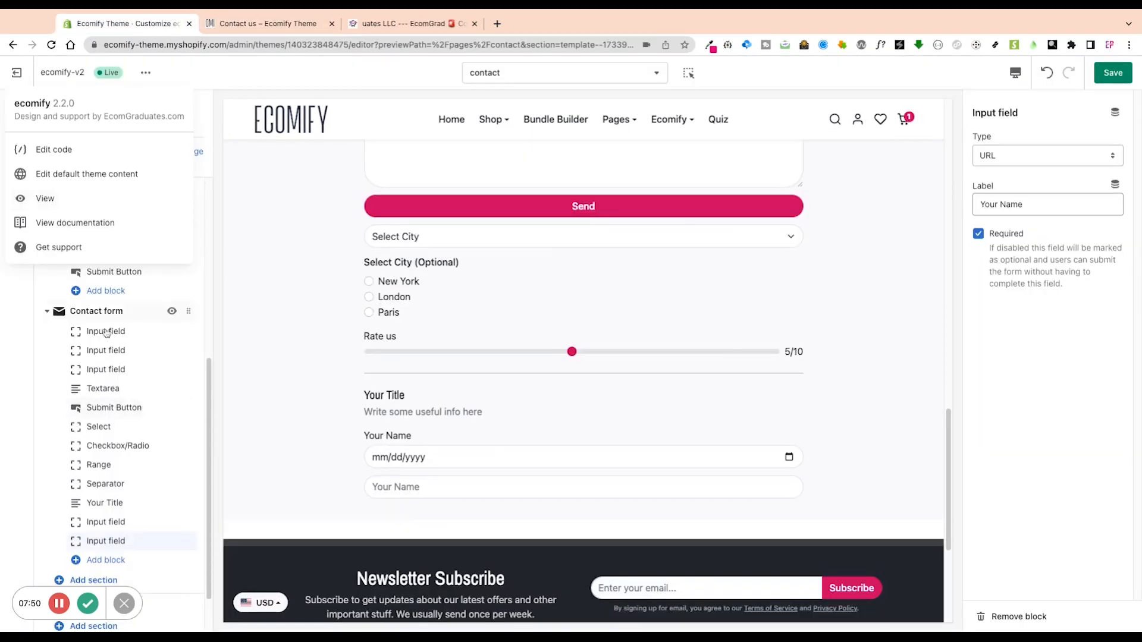
click(332, 342)
click(108, 549)
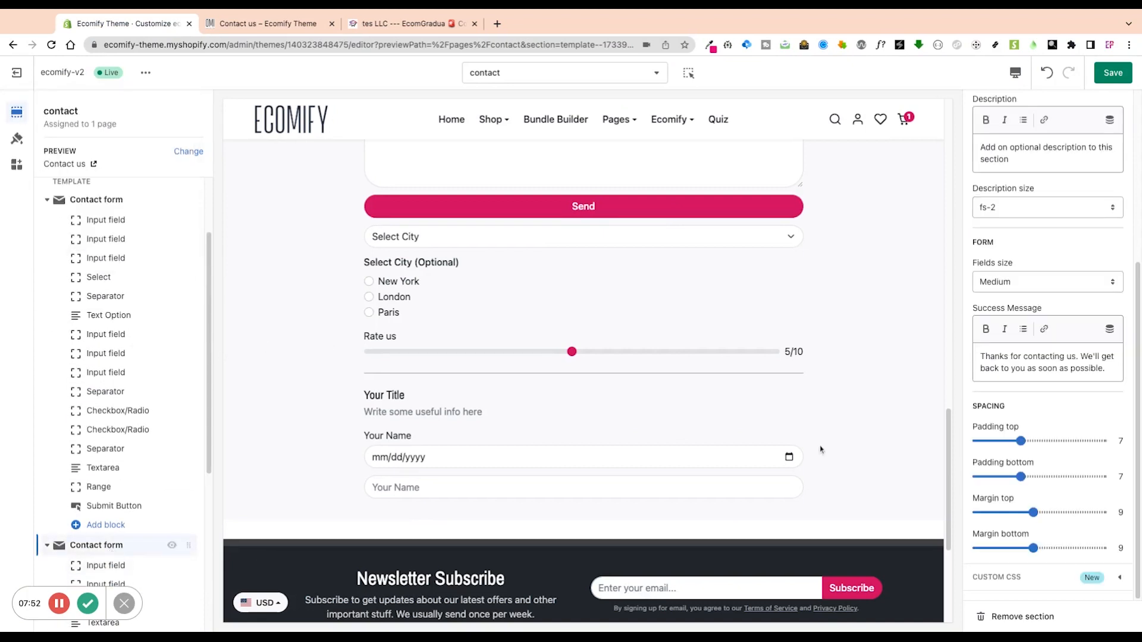
triple_click(985, 357)
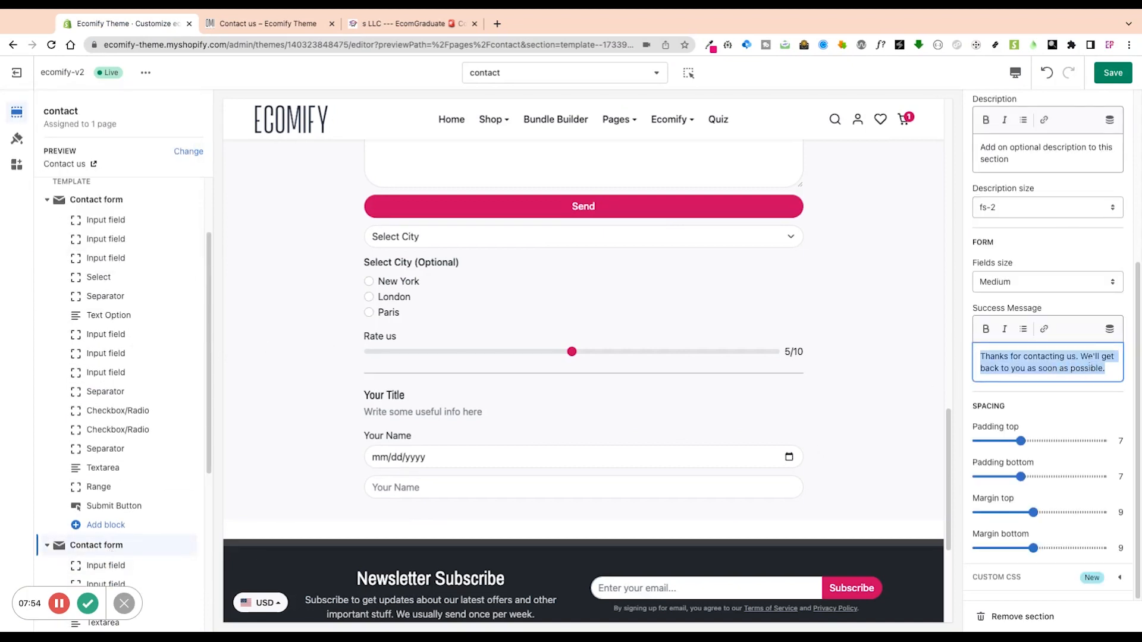
click(255, 26)
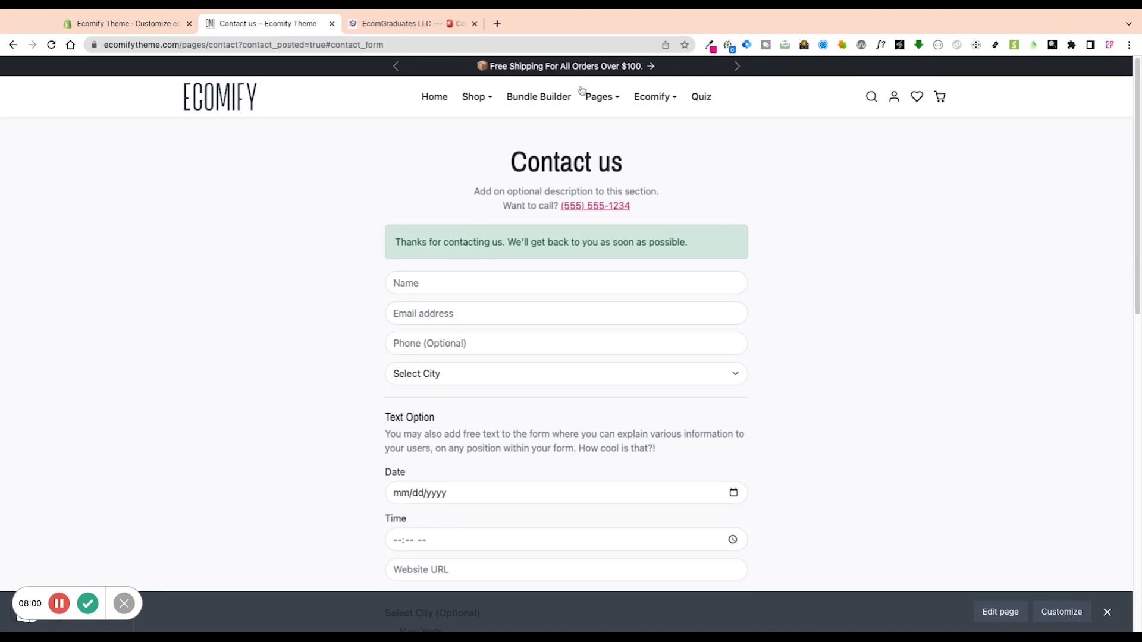
scroll(343, 375, down, 5)
scroll(351, 393, up, 4)
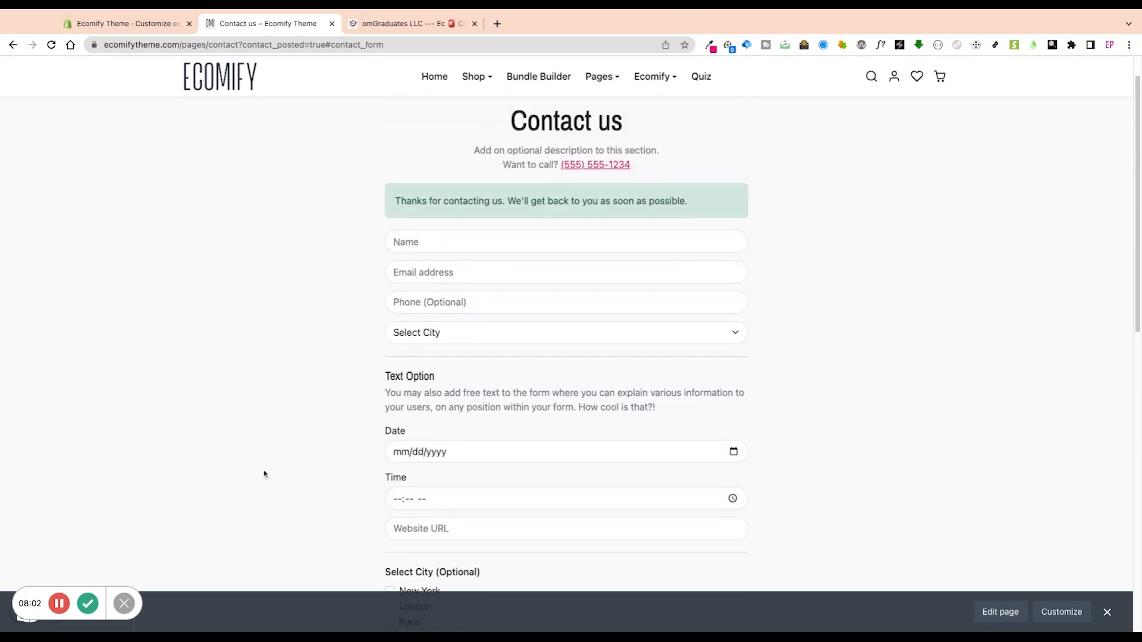